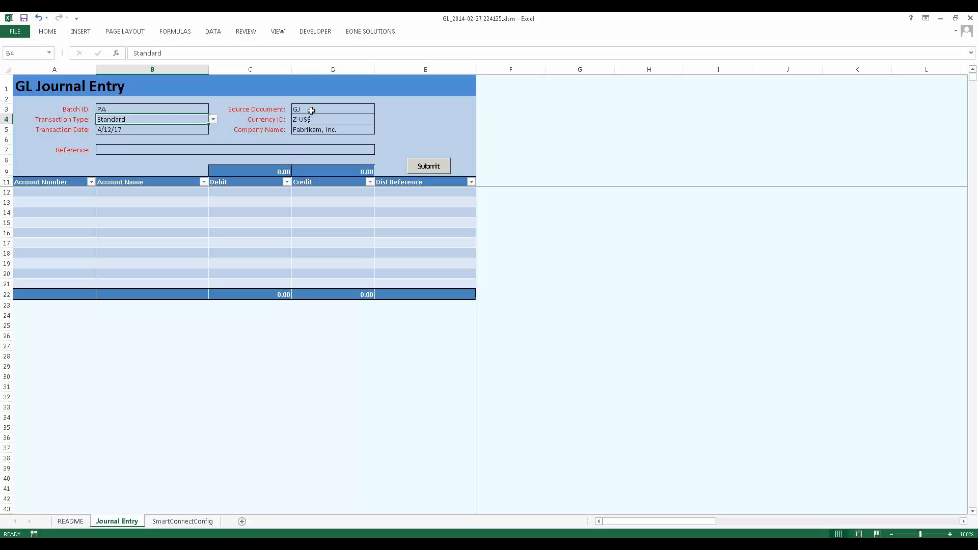
Review the available choices for the journal entry's Source Document and Company Name fields.
click(312, 111)
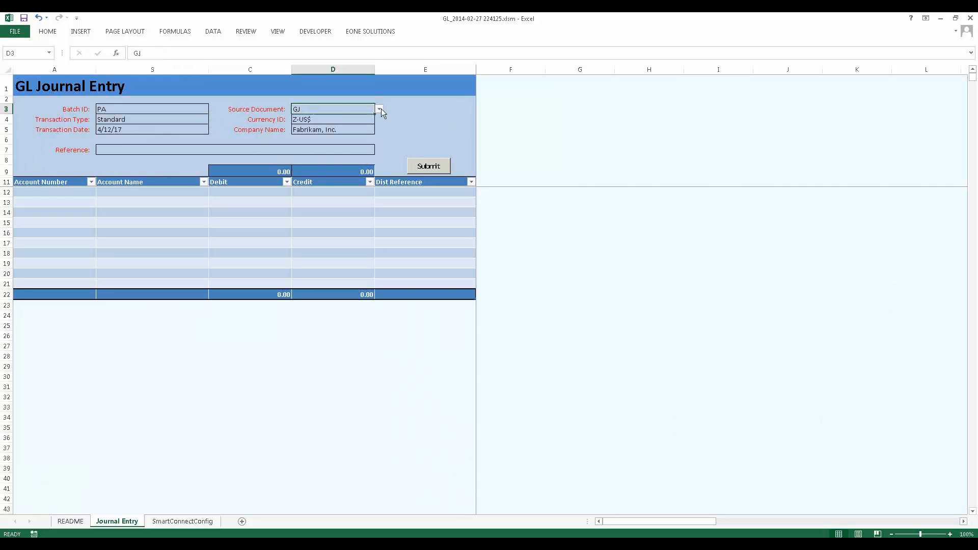
click(379, 109)
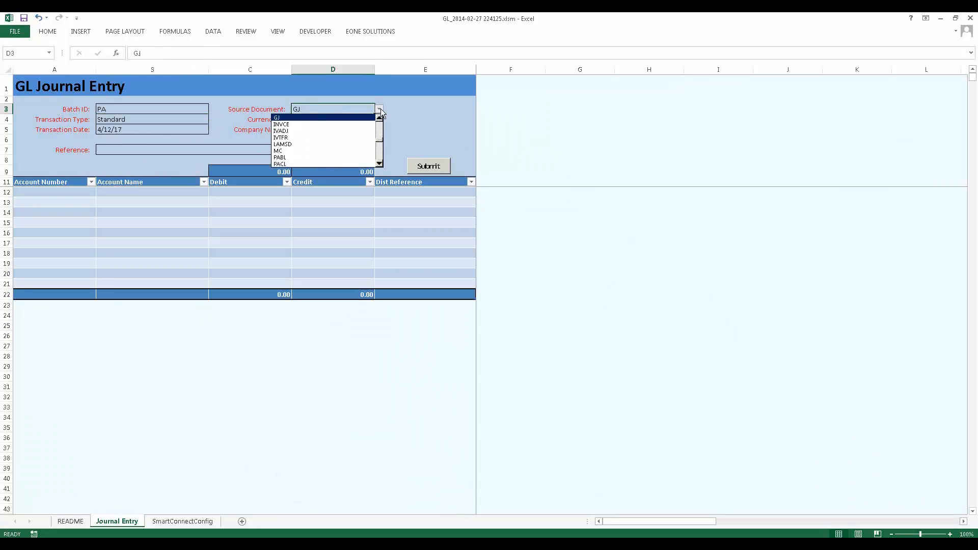
click(379, 109)
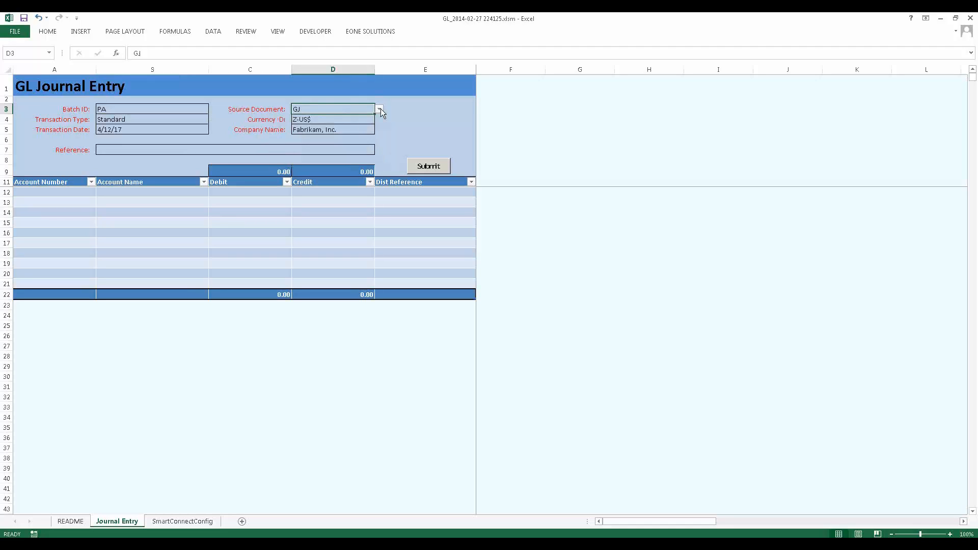
click(359, 129)
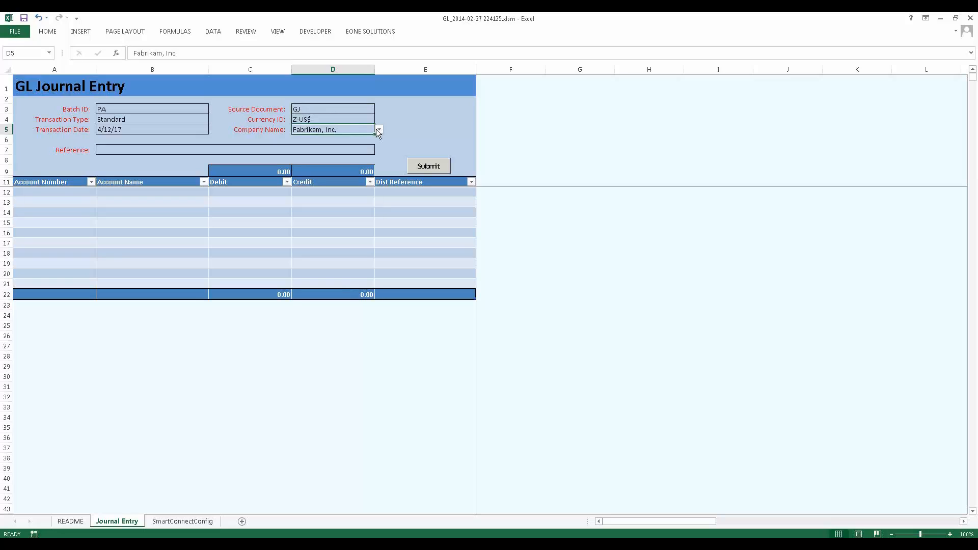
click(378, 131)
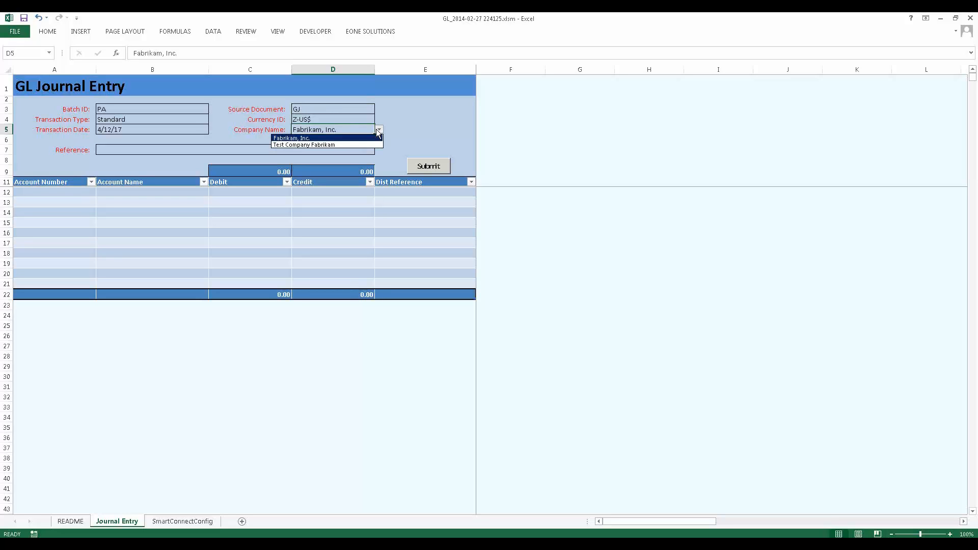
click(332, 165)
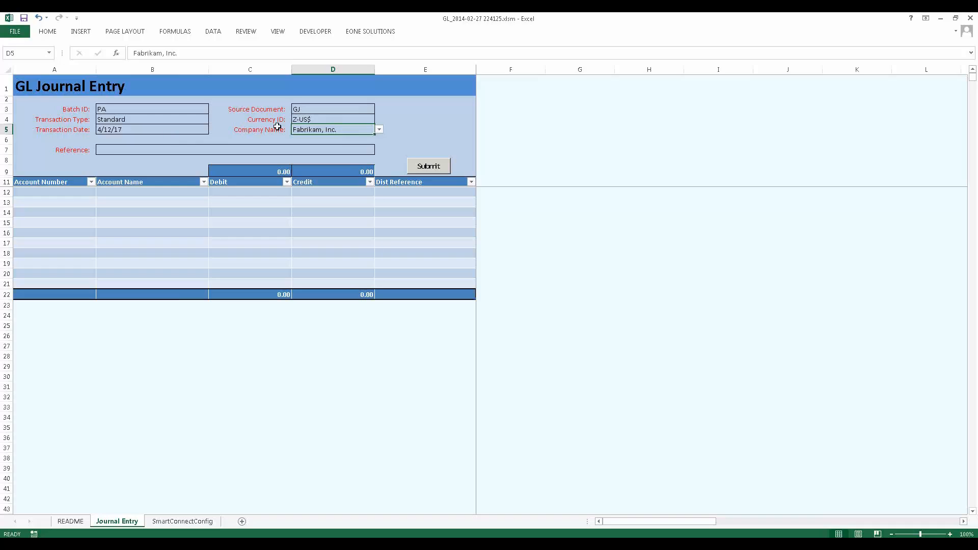
Enter "PA Demo" as the journal entry's reference.
click(231, 148)
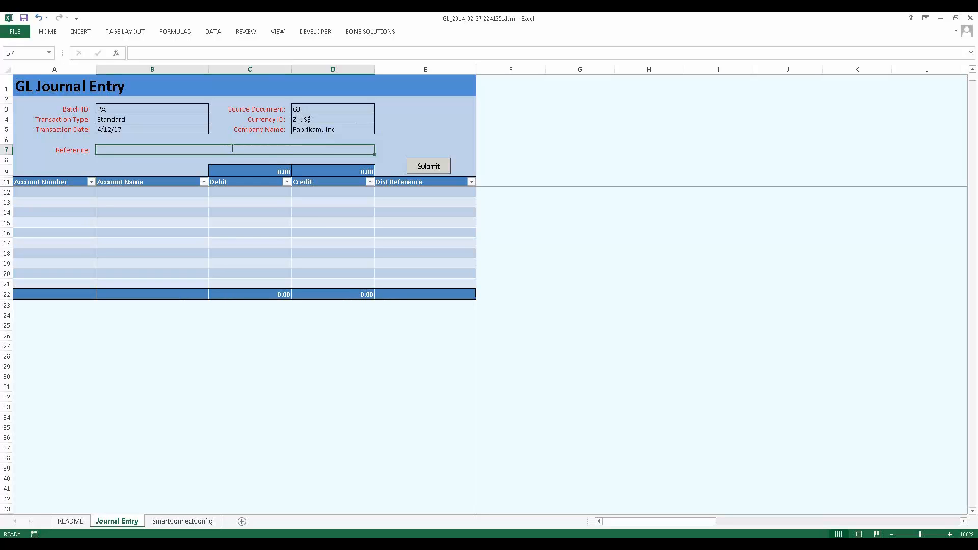
text(PA Demo)
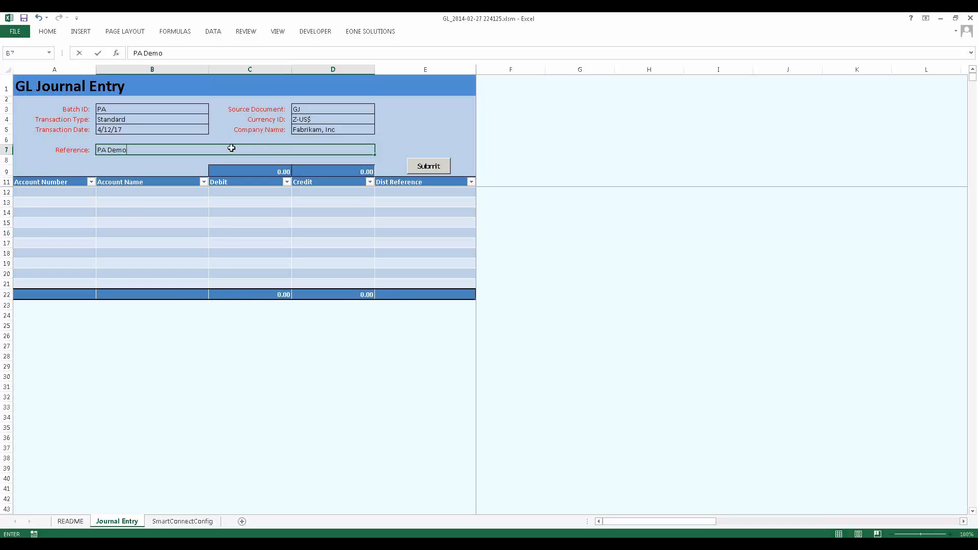
key(Return)
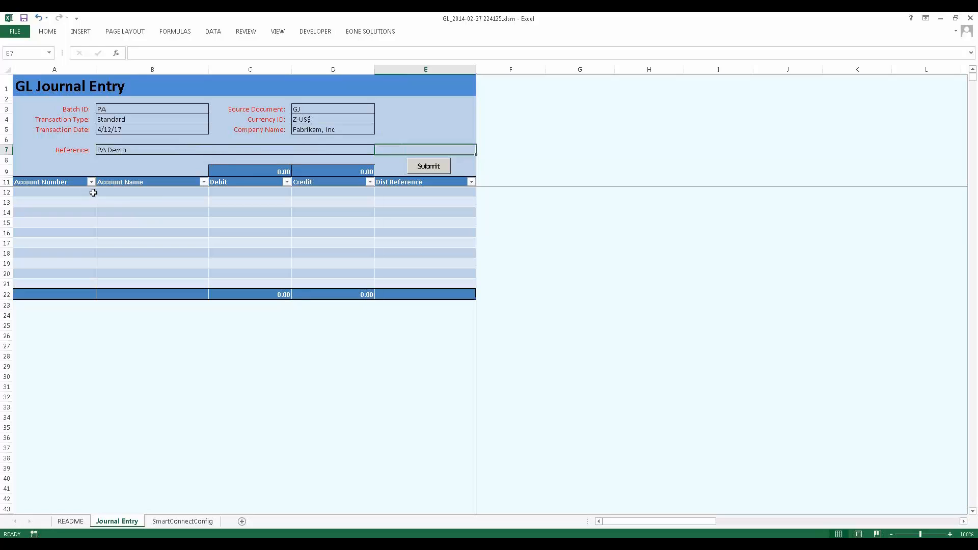
Assign the Cash in Bank - Germany account number to the first journal line and the account name Cash in Bank - Australia to the second.
click(91, 192)
click(101, 193)
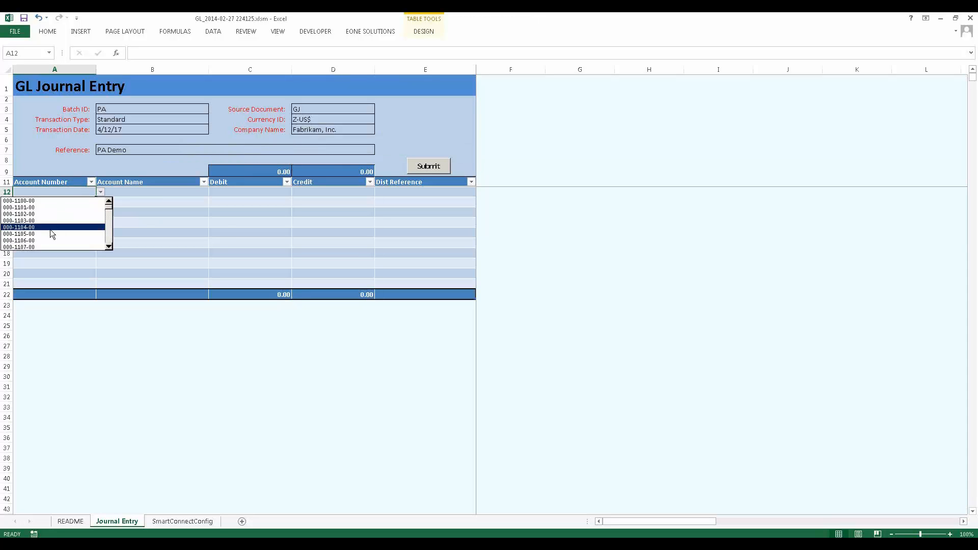
click(84, 226)
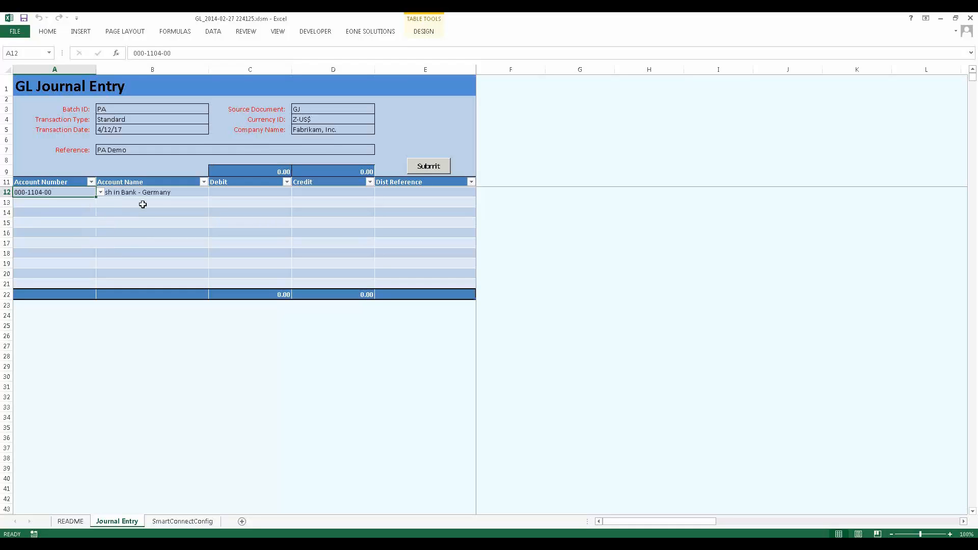
click(142, 204)
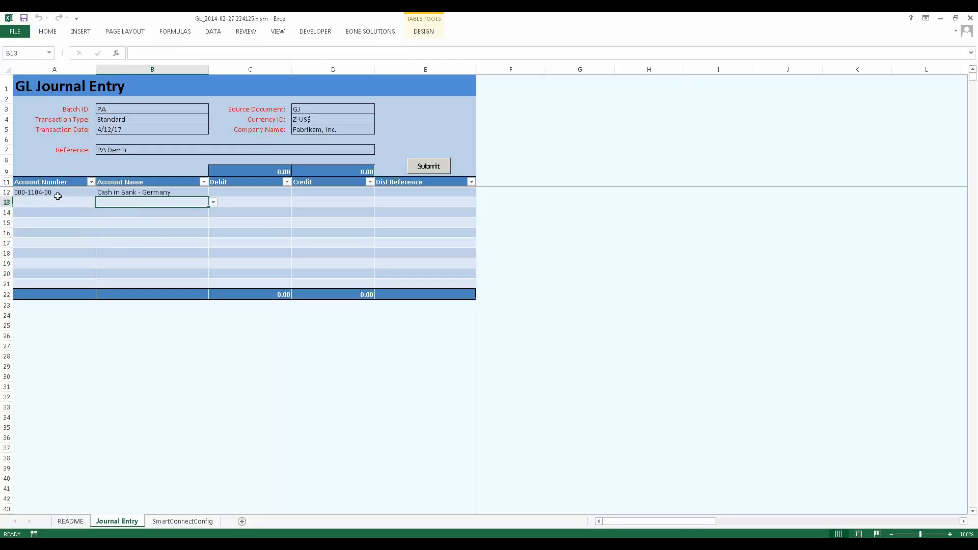
click(213, 202)
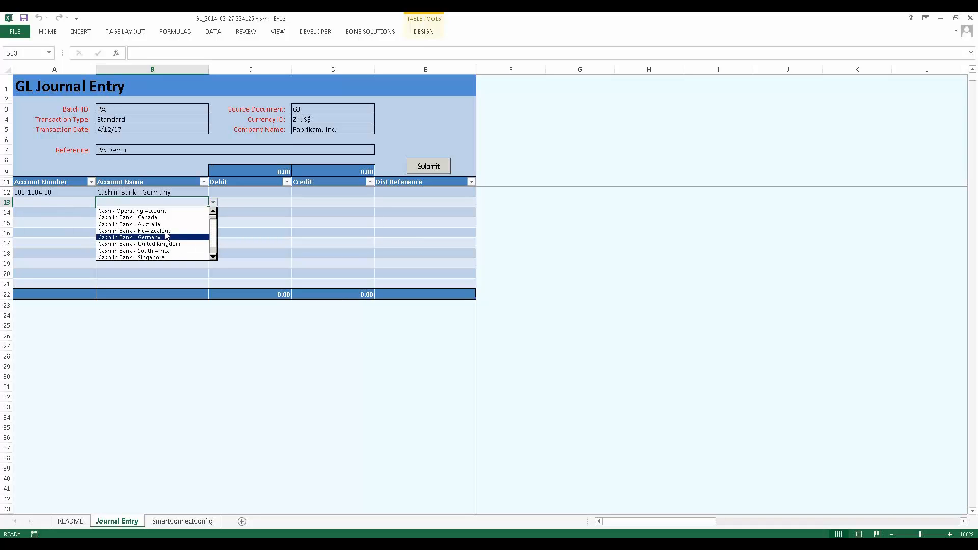
key(Up)
key(Up)
key(Return)
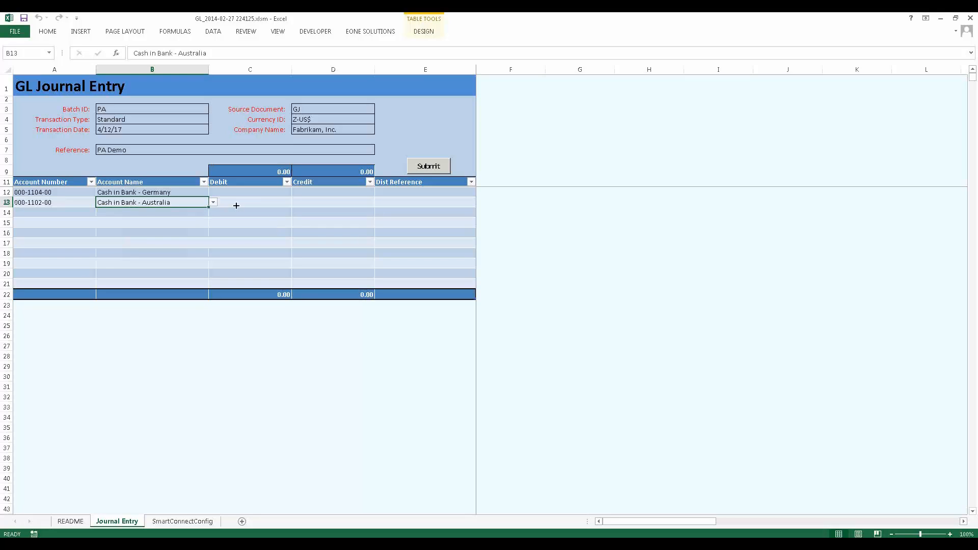
Enter a debit of 100 on the Cash in Bank - Germany line.
click(271, 192)
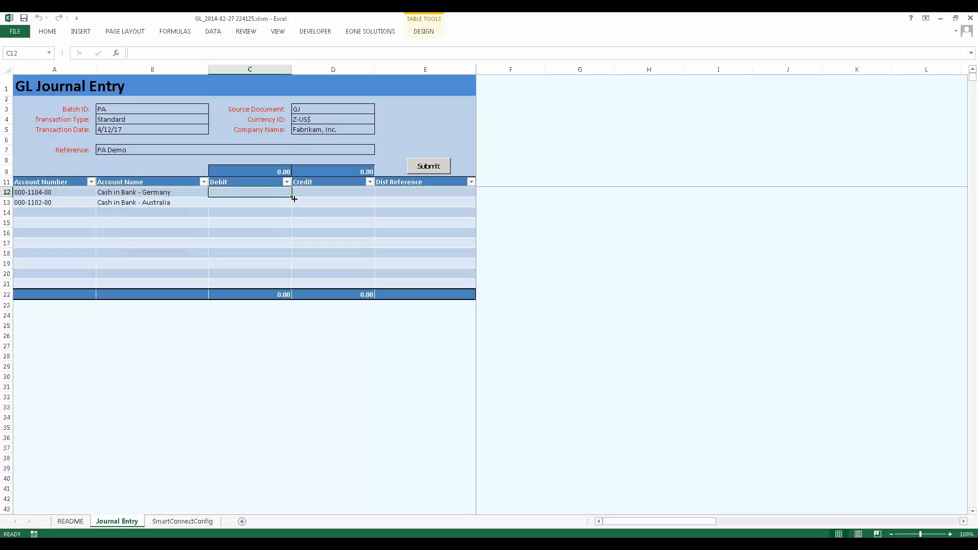
text(100)
key(Tab)
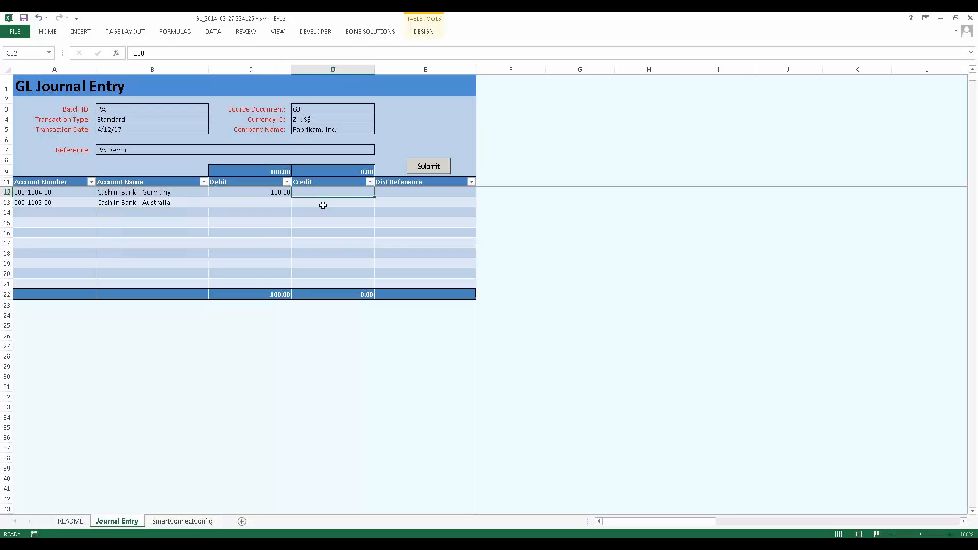
Enter a credit of 1000 on the Cash in Bank - Australia line and try to submit the journal entry.
click(327, 205)
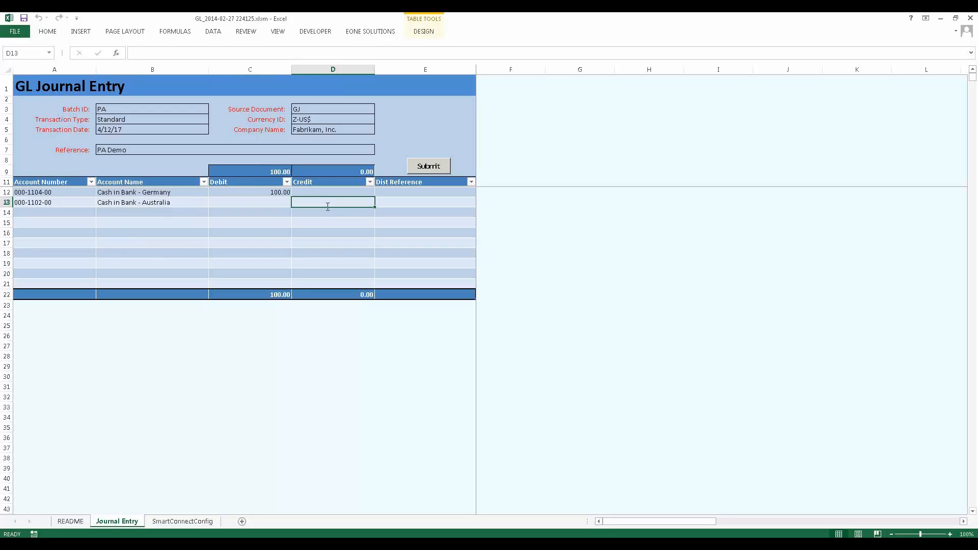
text(1000)
key(Tab)
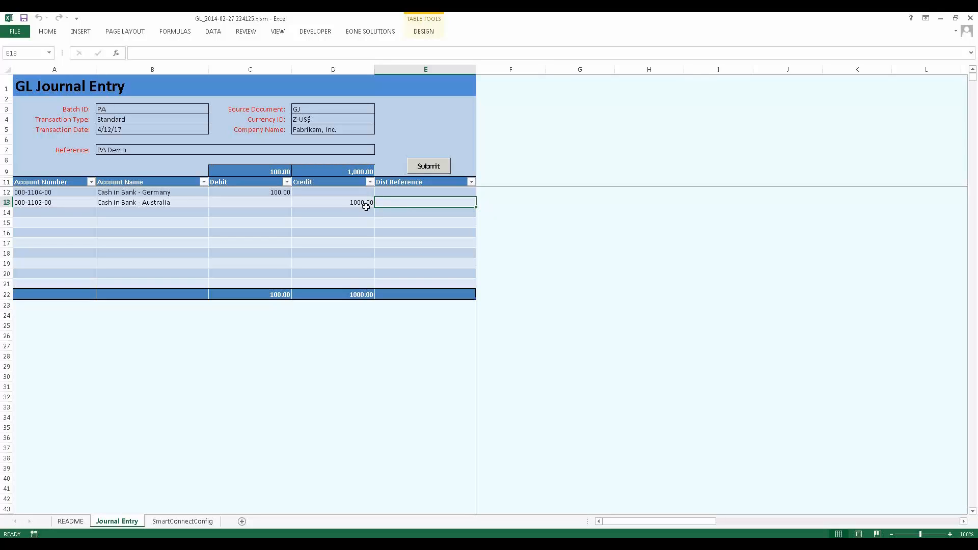
click(441, 166)
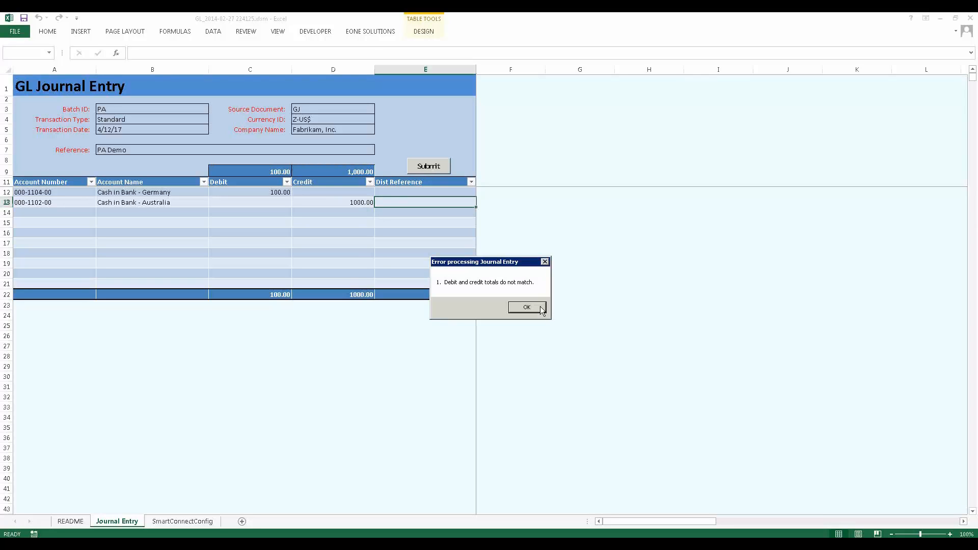
click(541, 306)
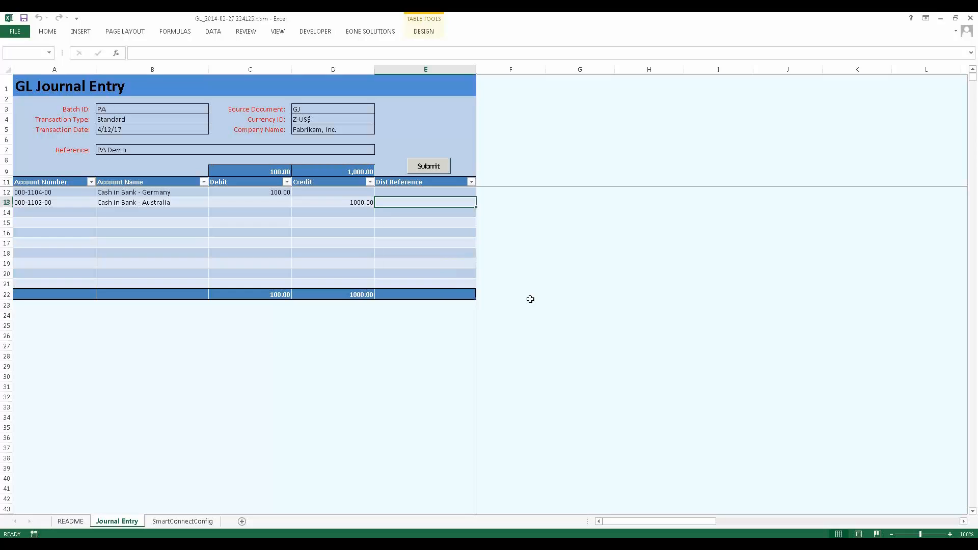
Set the credit on the Cash in Bank - Australia line to 100 and submit the journal entry.
click(357, 203)
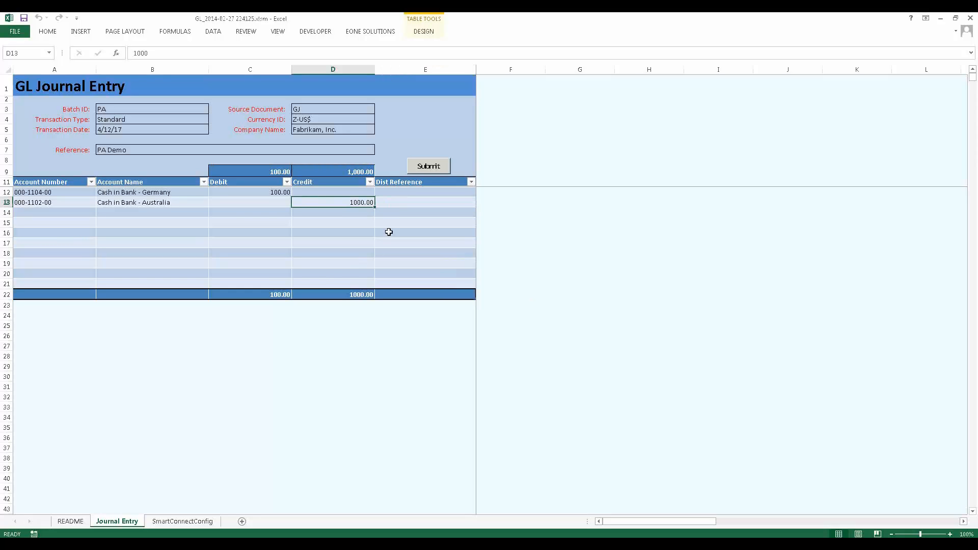
text(100)
key(Tab)
click(438, 168)
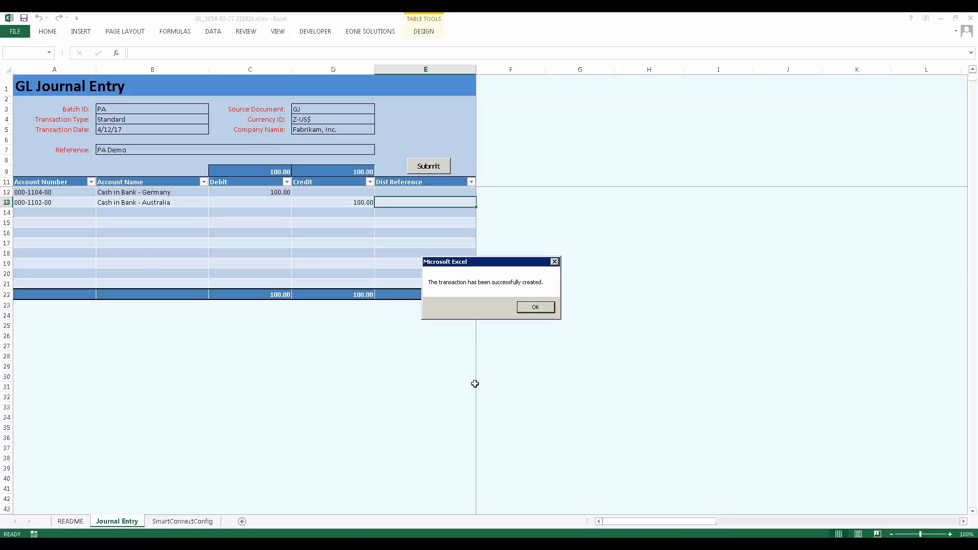
key(Return)
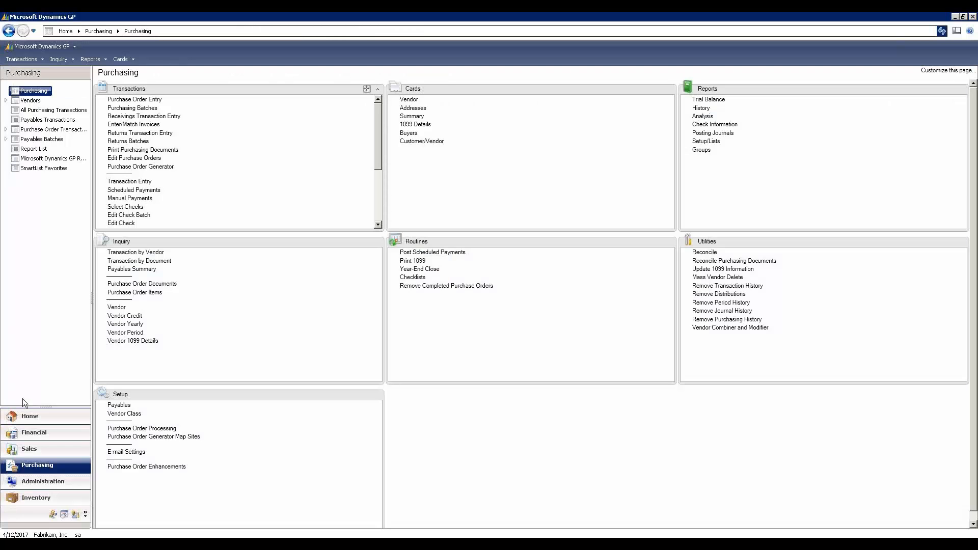
In Microsoft Dynamics GP, open the financial General transaction for batch PA, check its expanded distribution lines, and close it.
click(29, 437)
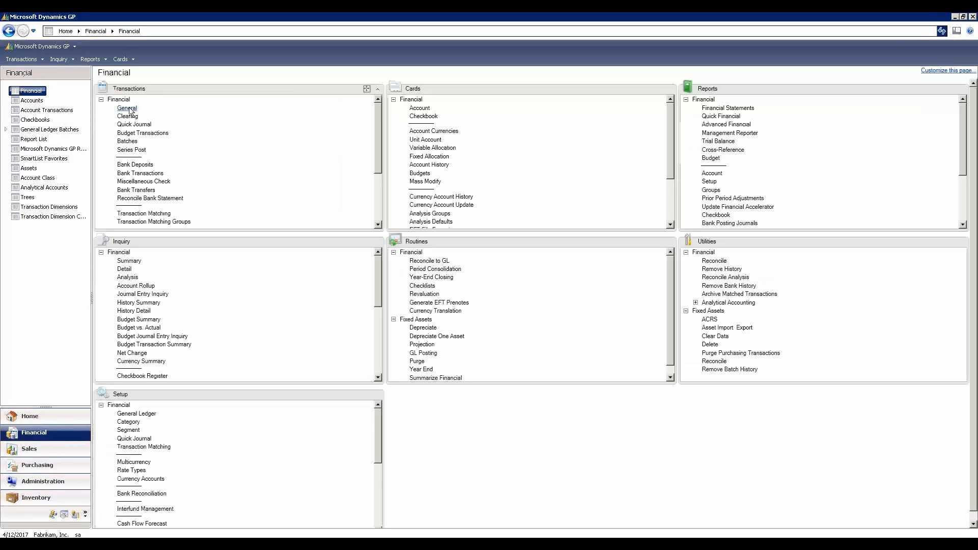
click(128, 108)
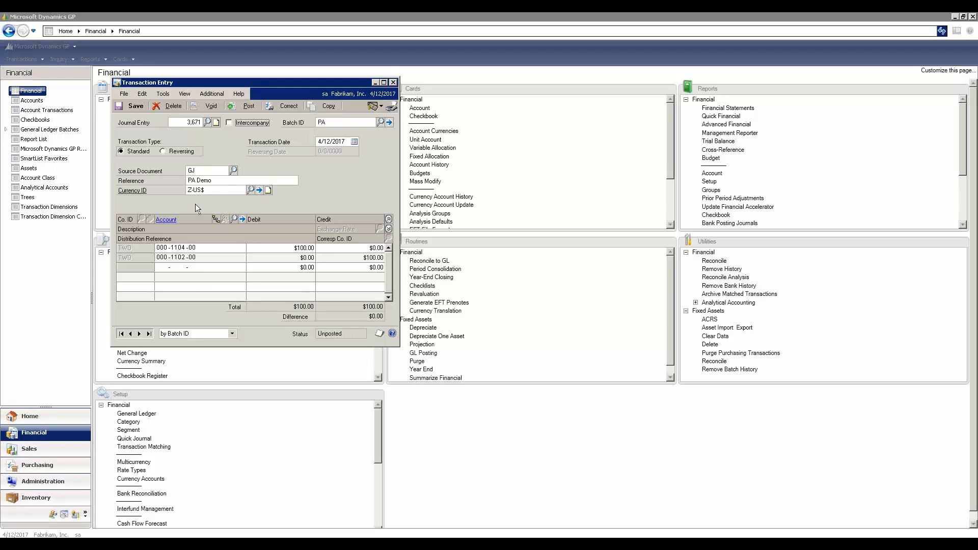
click(207, 181)
click(389, 229)
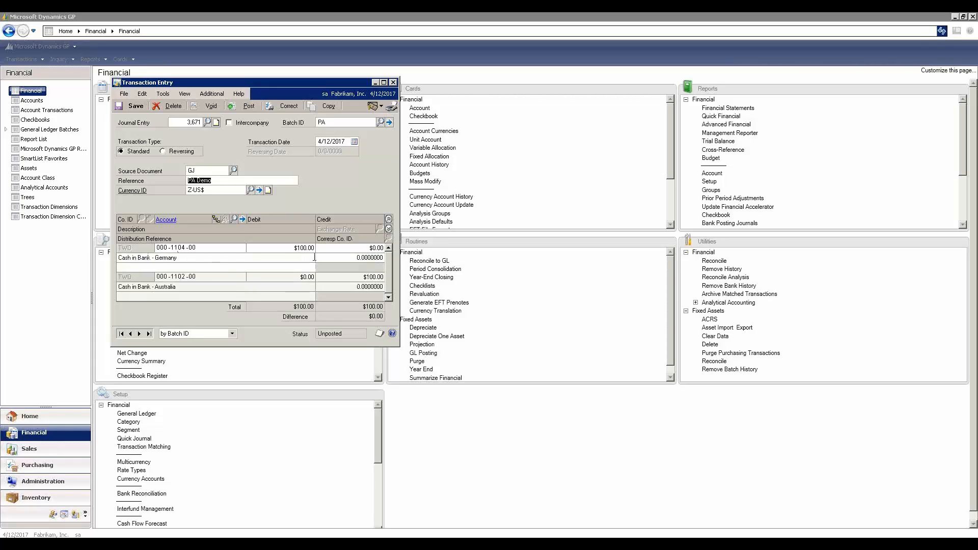
click(394, 83)
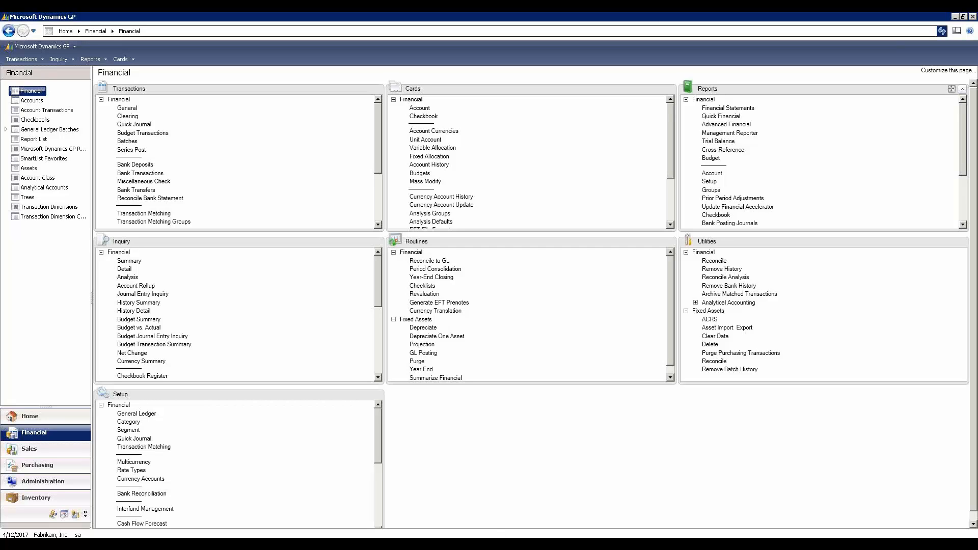
Switch to the TWO Item Shortages workbook in Excel and examine the PrimaryVendor entries for the SIGNATUR0001 items.
click(504, 535)
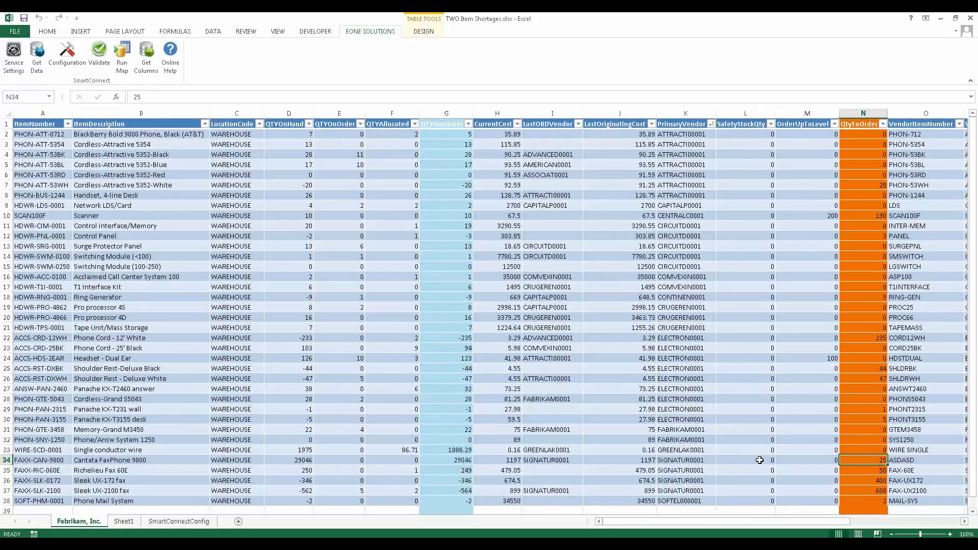
click(685, 460)
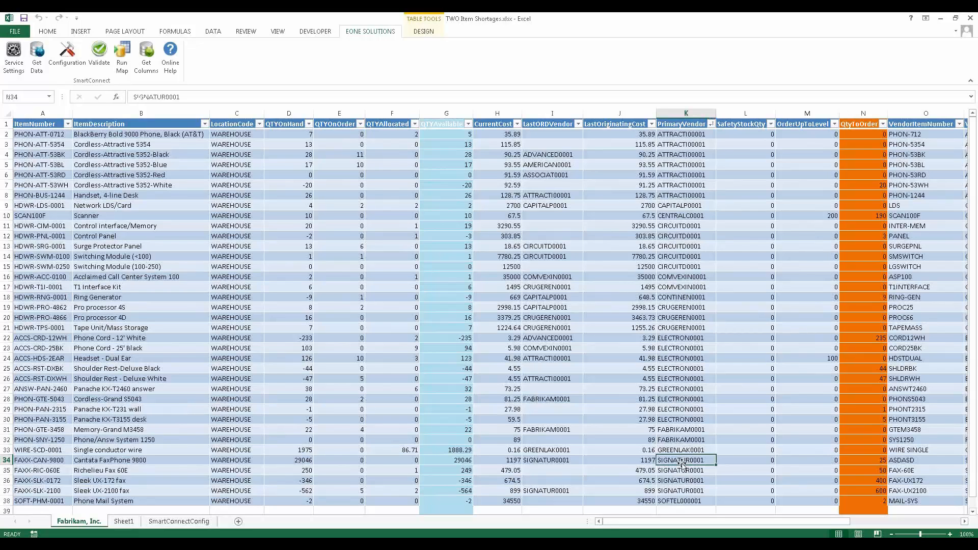
drag(682, 490, 683, 481)
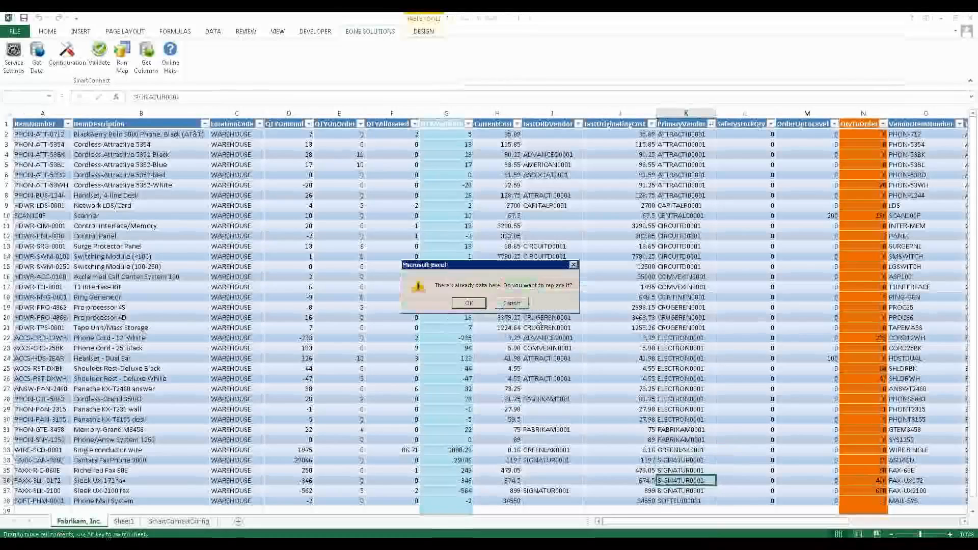
click(523, 304)
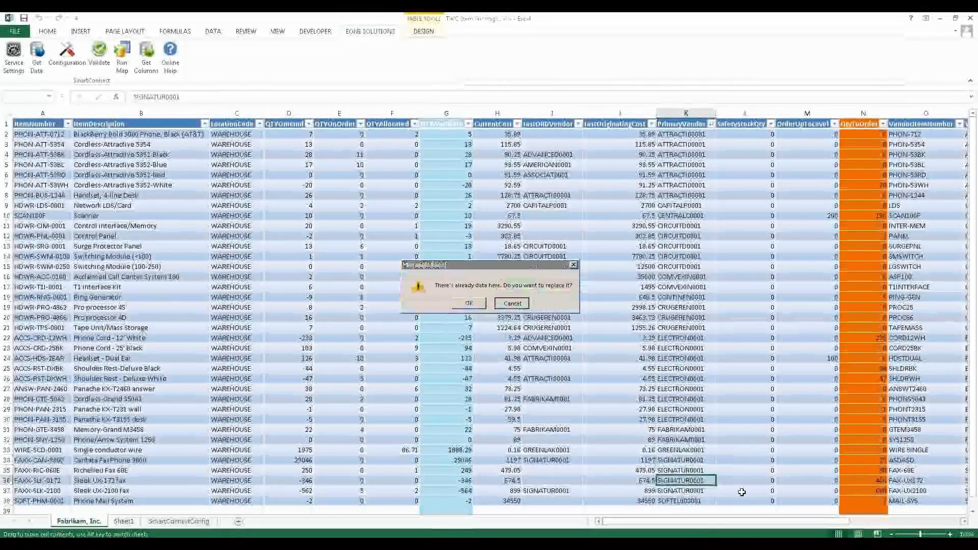
Refresh the item shortages data and set QtyToOrder for item FAXX-CAN-9800 to 20.
click(882, 460)
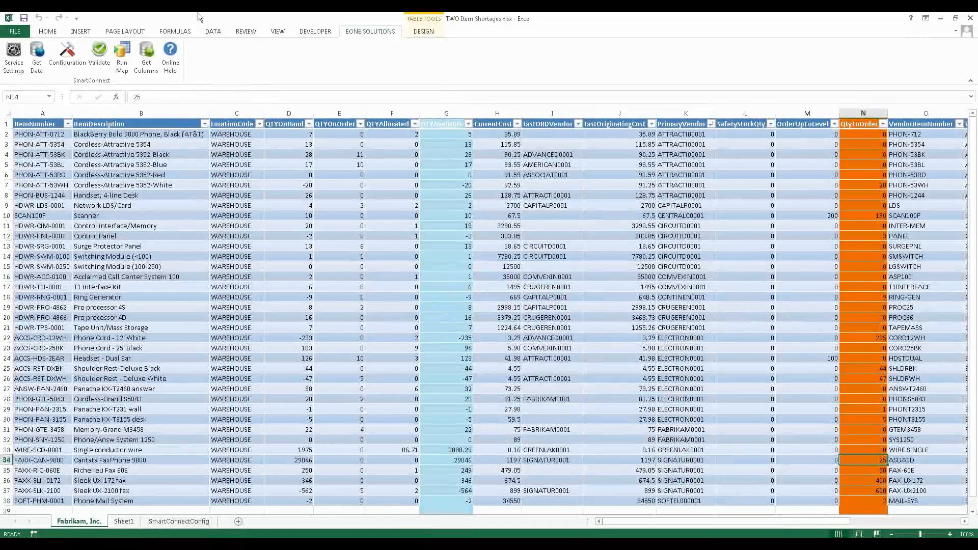
click(213, 33)
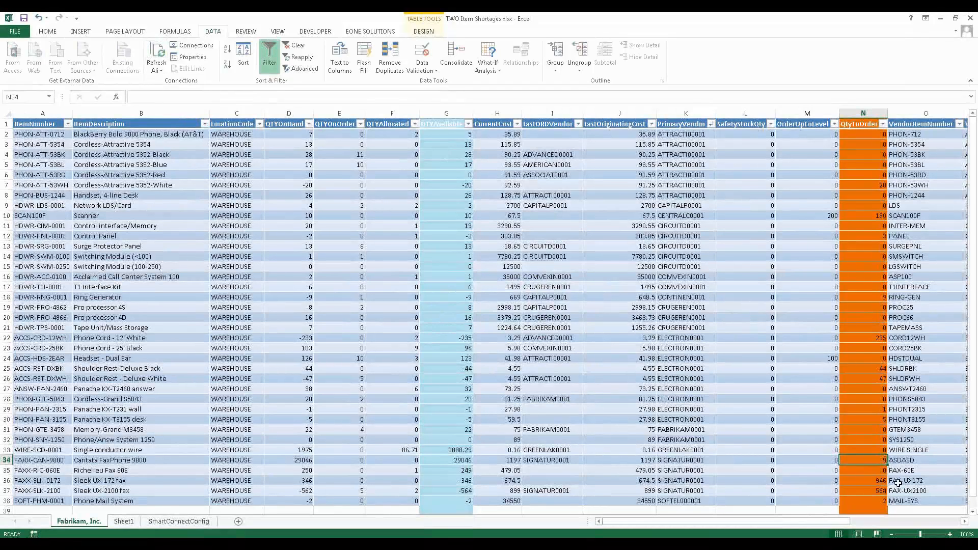
click(882, 461)
text(20)
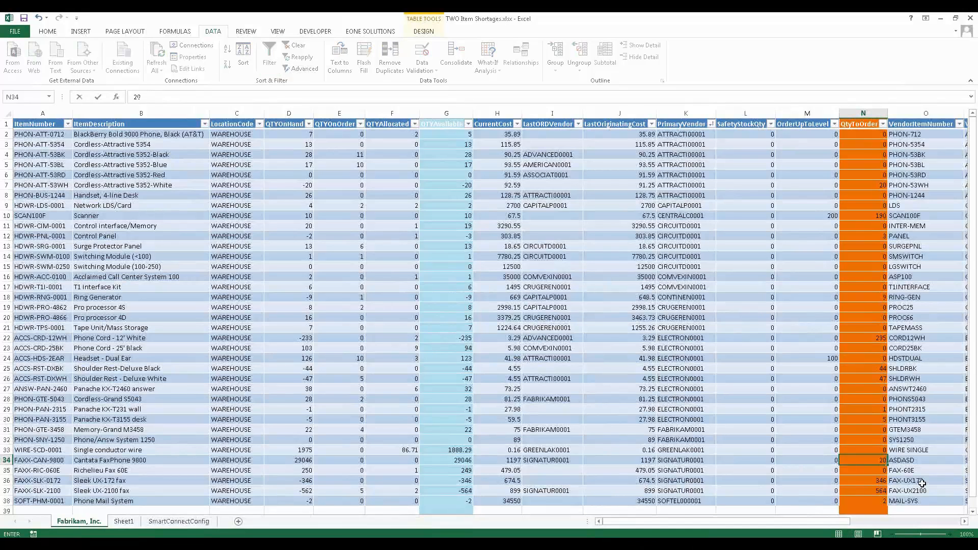
key(Return)
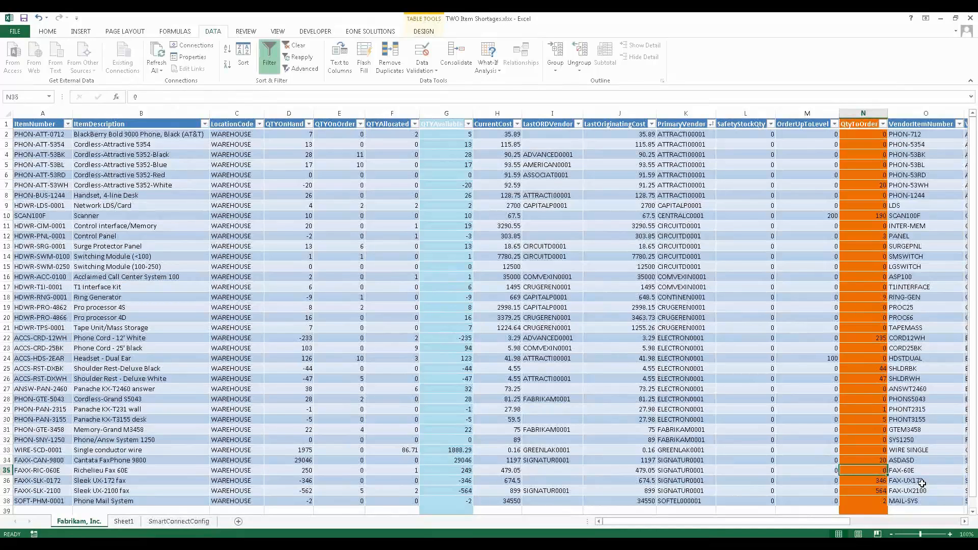
Set QtyToOrder to 20 for item FAXX-RIC-060E, 100 for FAXX-SLK-0172 and 200 for FAXX-SLK-2100.
text(20)
key(Return)
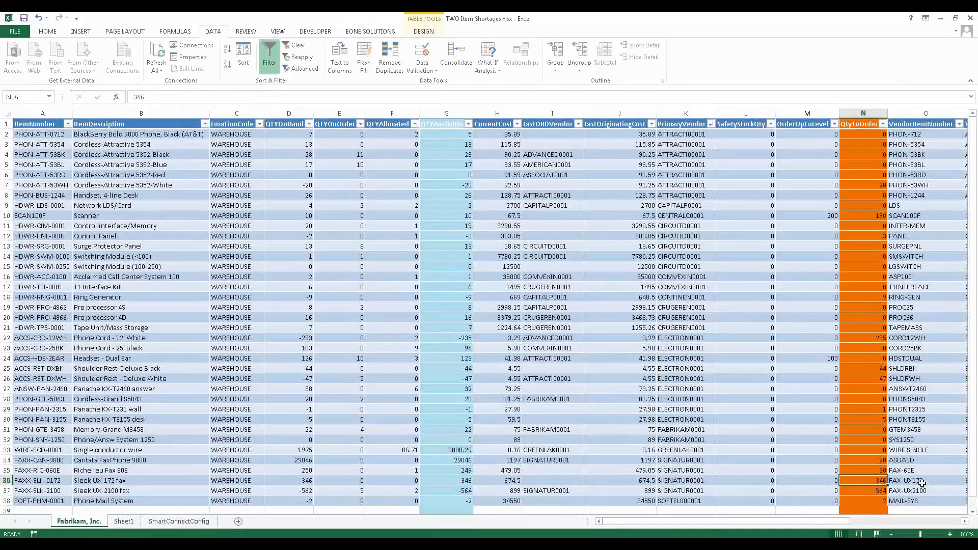
text(100)
key(Return)
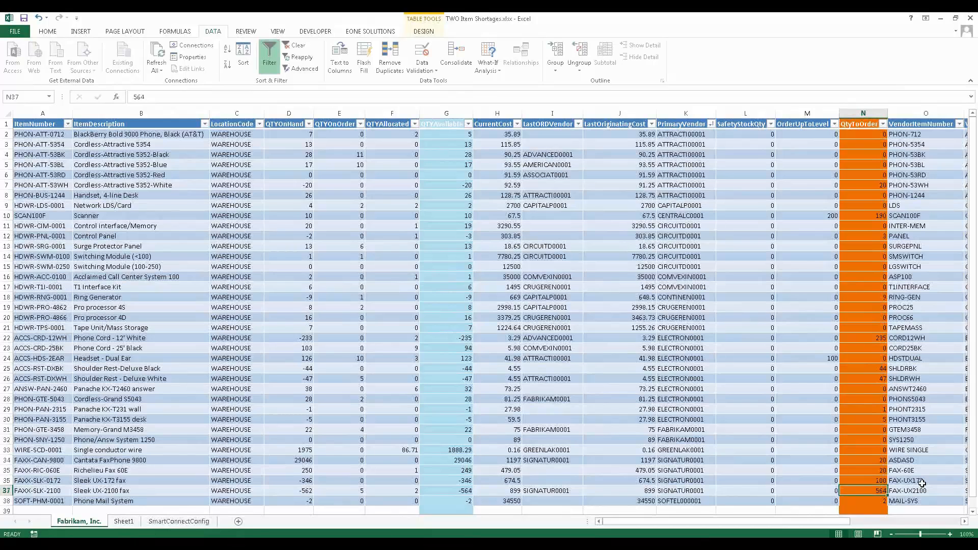
text(1000)
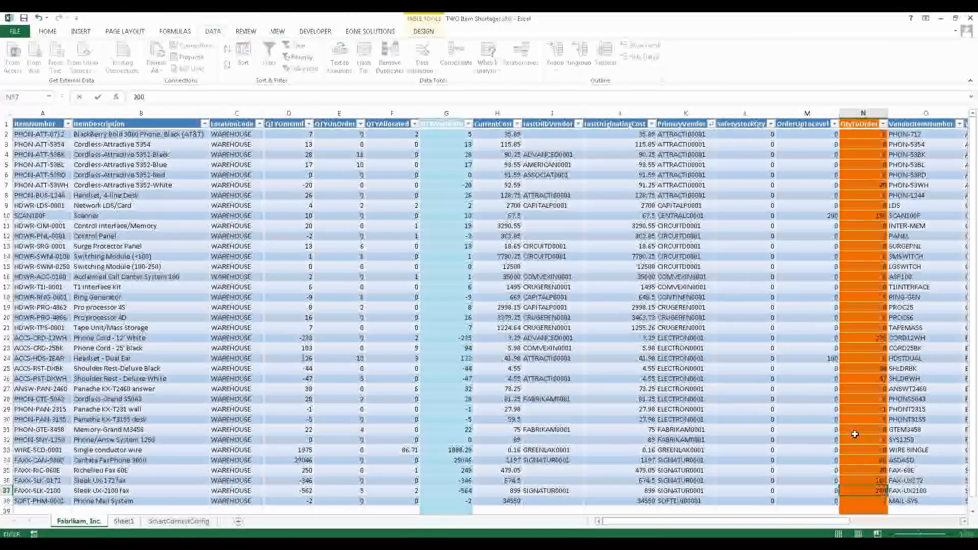
key(Tab)
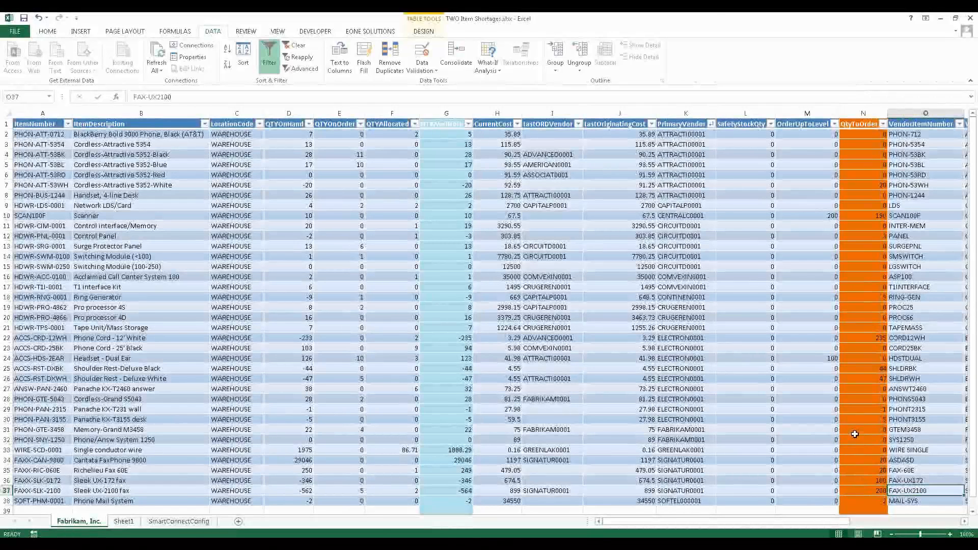
Run the SmartConnect map on the item shortages sheet to send the order quantities to Dynamics GP.
click(379, 32)
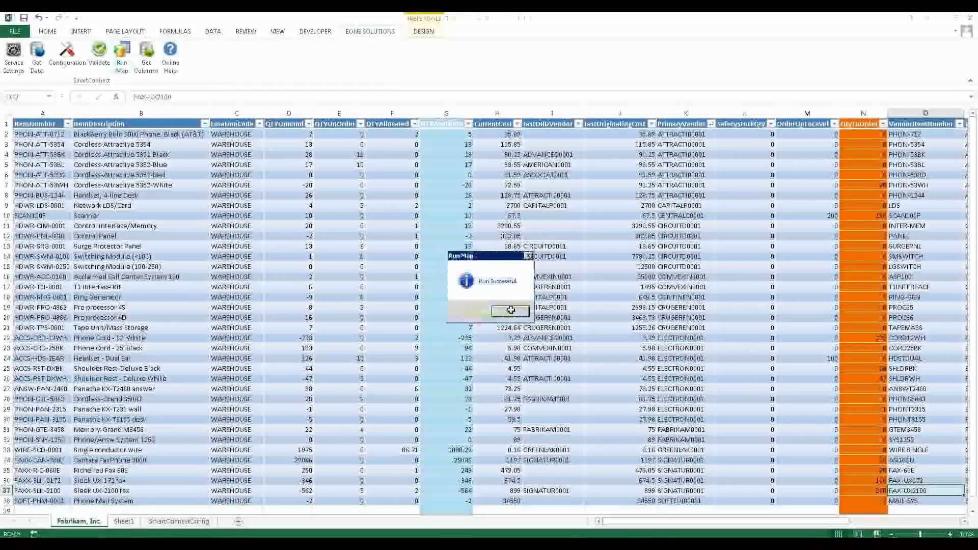
click(504, 307)
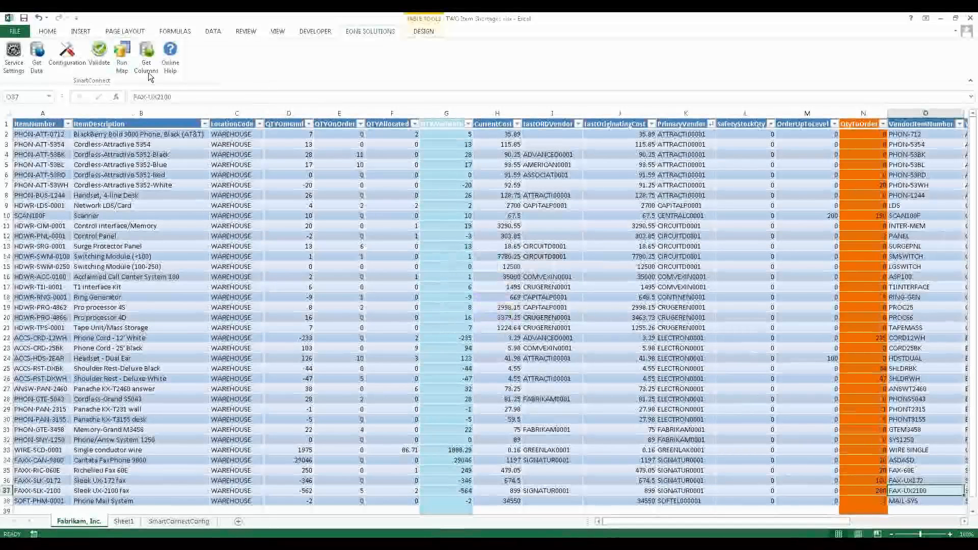
click(122, 57)
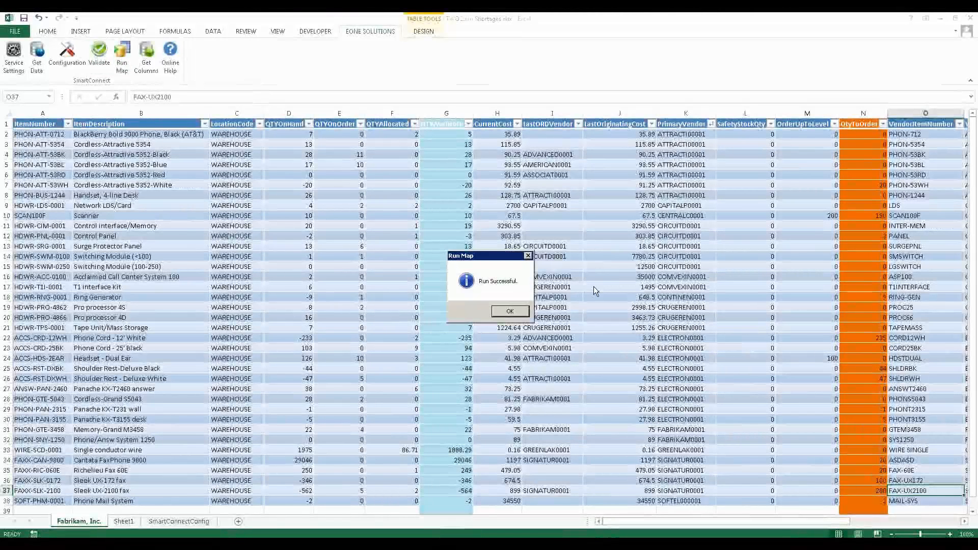
click(527, 315)
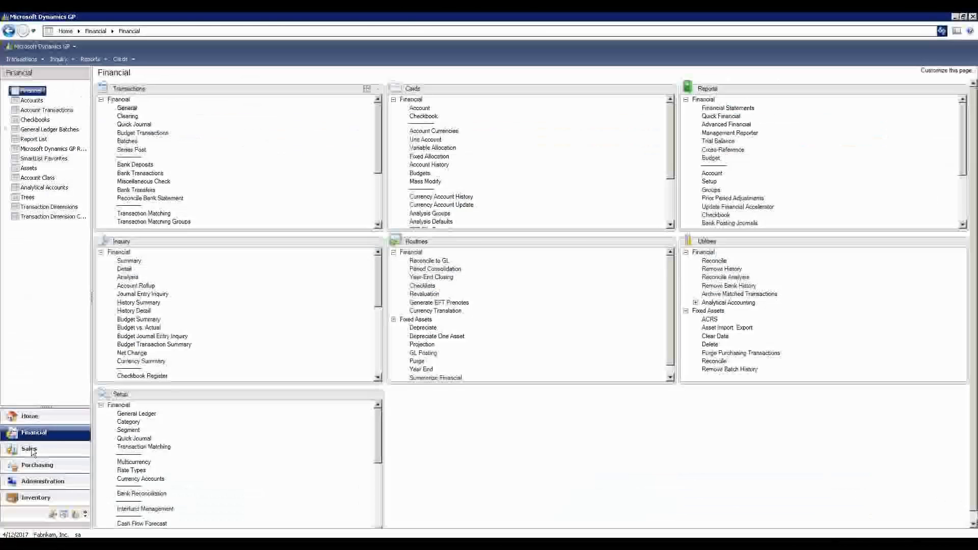
Switch to Microsoft Dynamics GP and open the newest purchase order for vendor SIGNATUR0001 in Purchase Order Entry.
click(37, 465)
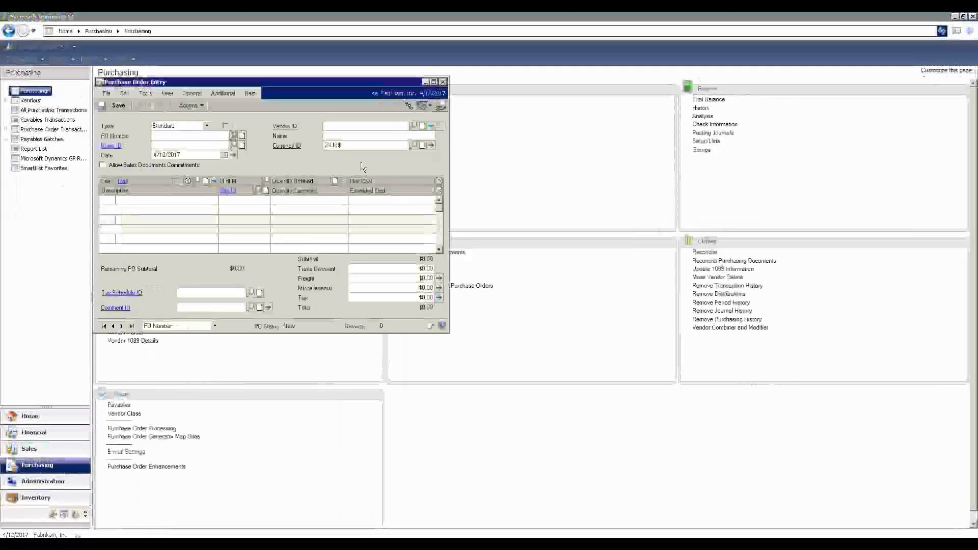
click(234, 136)
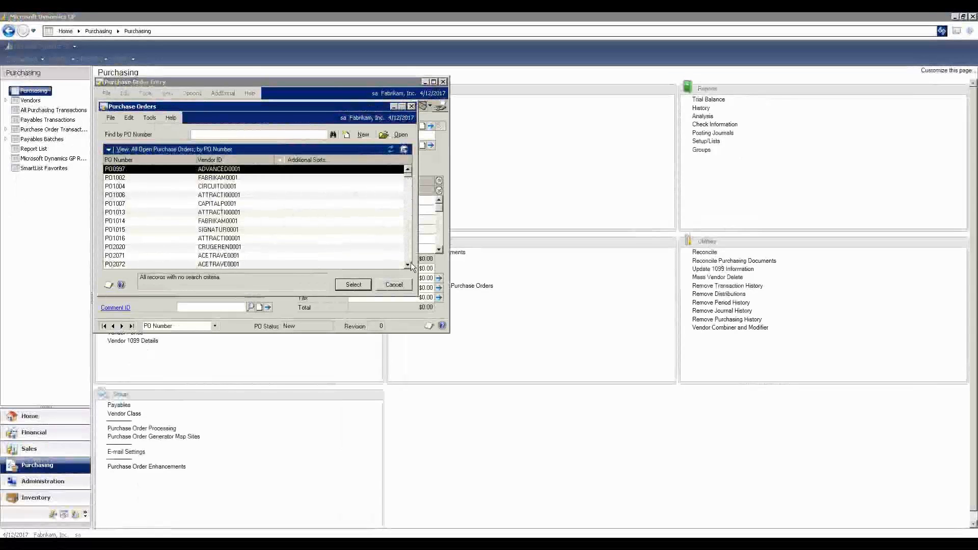
scroll(411, 262, down, 4)
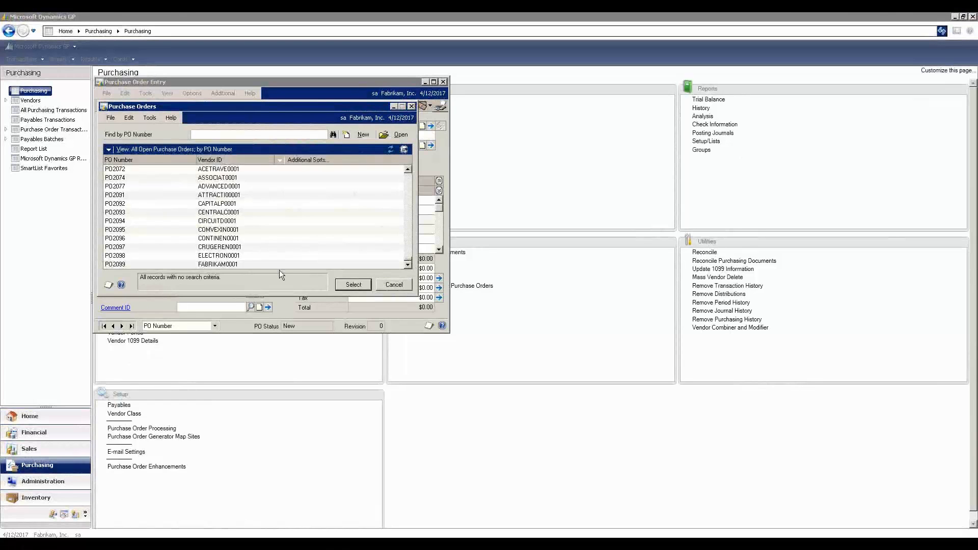
scroll(218, 259, down, 1)
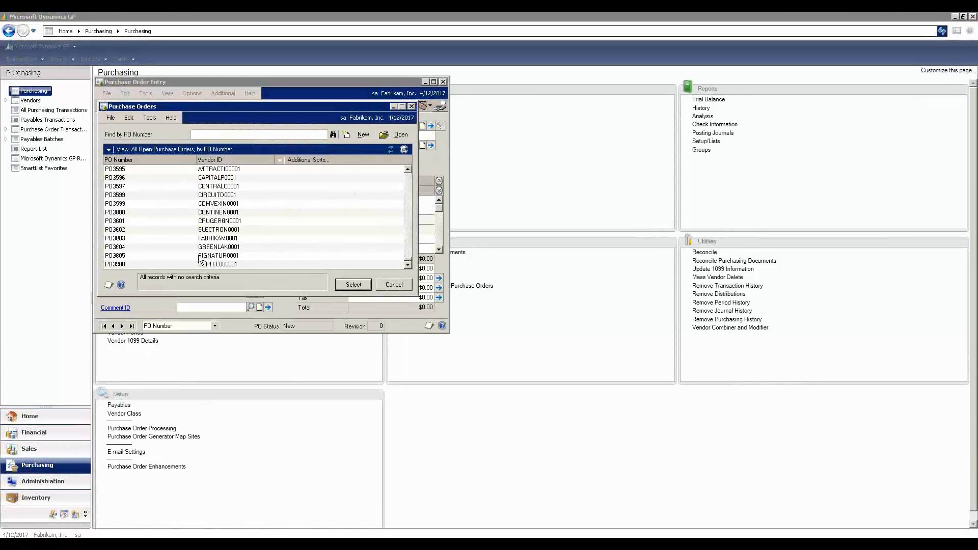
click(140, 257)
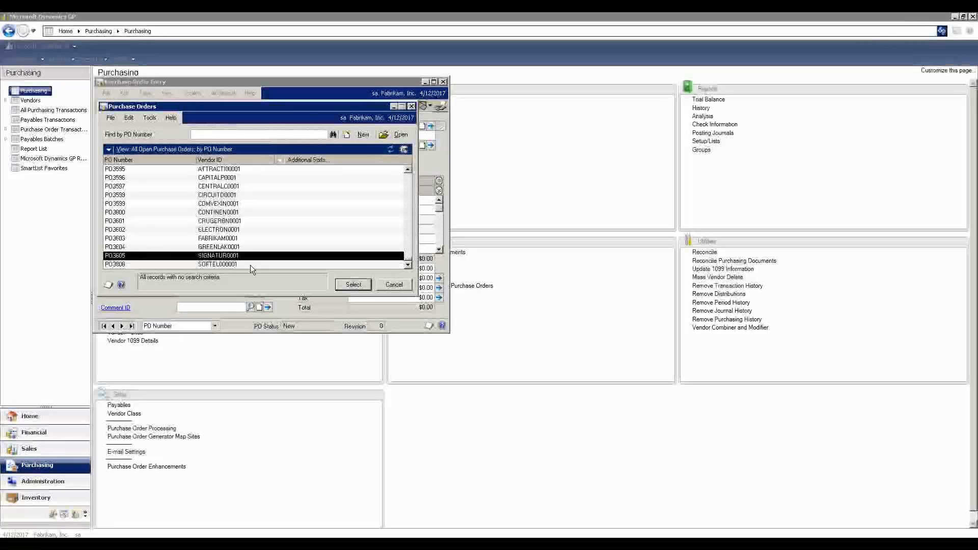
click(351, 285)
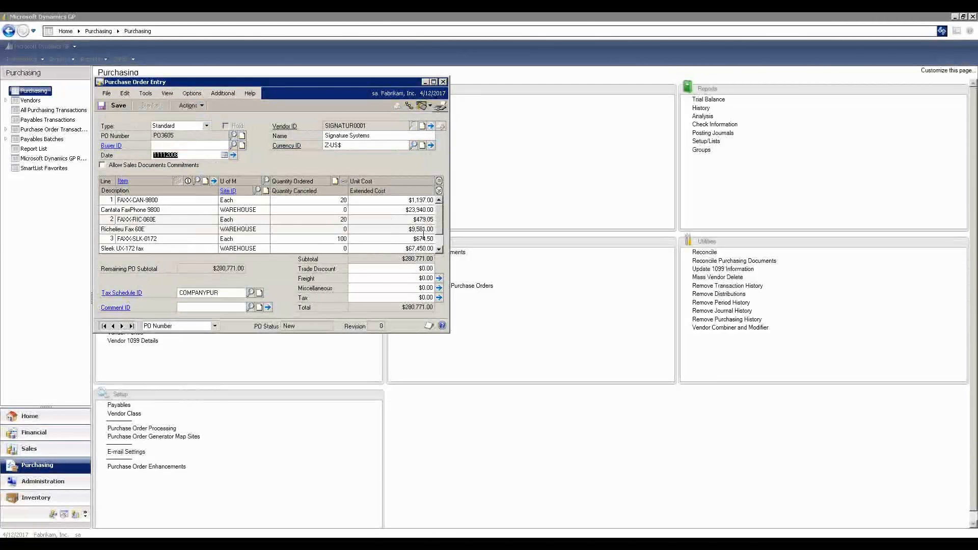
Check the item lines and ordered quantities of the Signature Systems purchase order, and close the entry window.
click(439, 249)
click(439, 249)
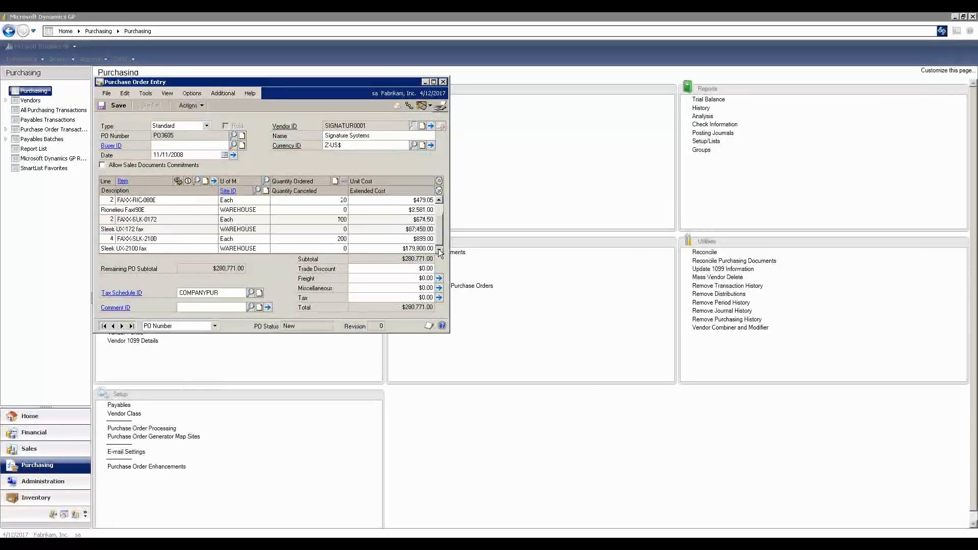
click(439, 250)
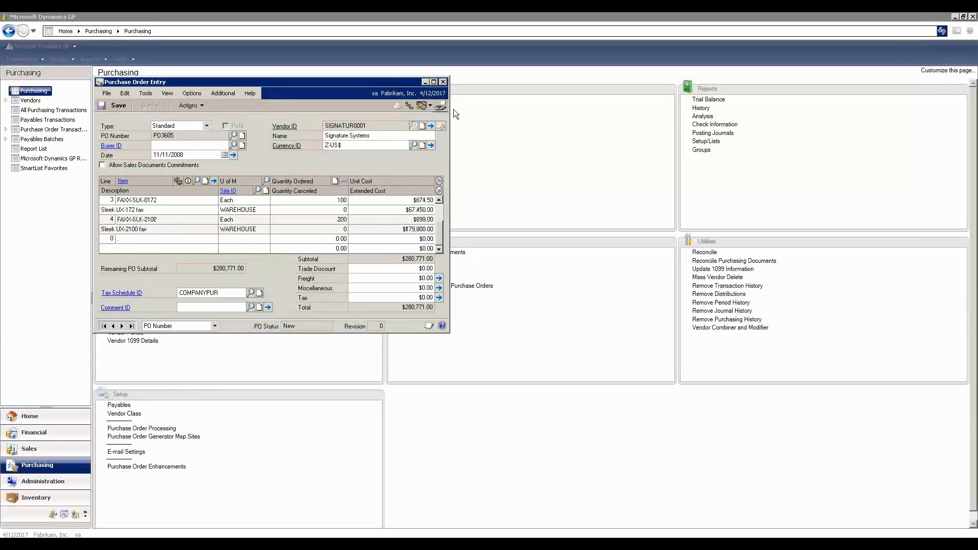
click(444, 82)
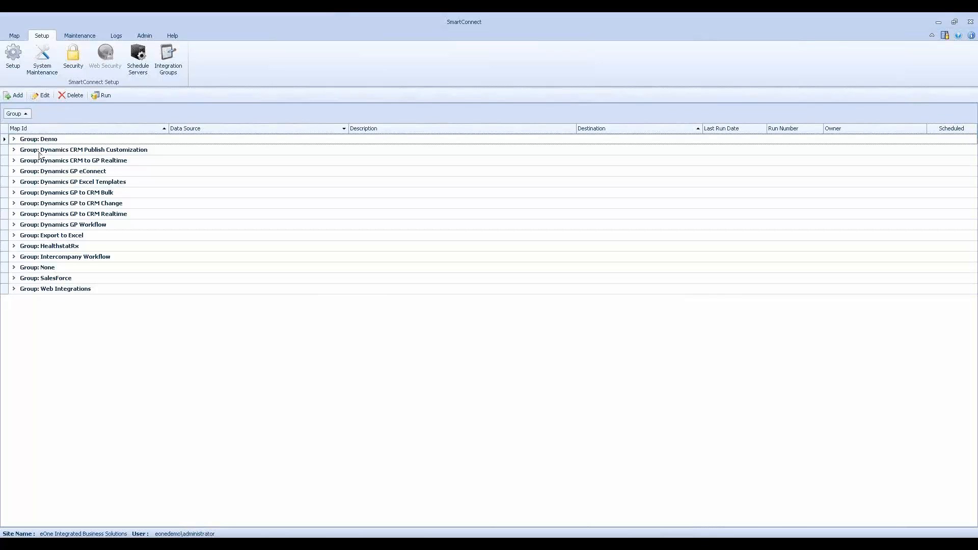
Switch to SmartConnect, open the E1_EXCEL_GL_JOURNAL map from the Dynamics GP Excel Templates group, and expand its data source settings.
click(14, 182)
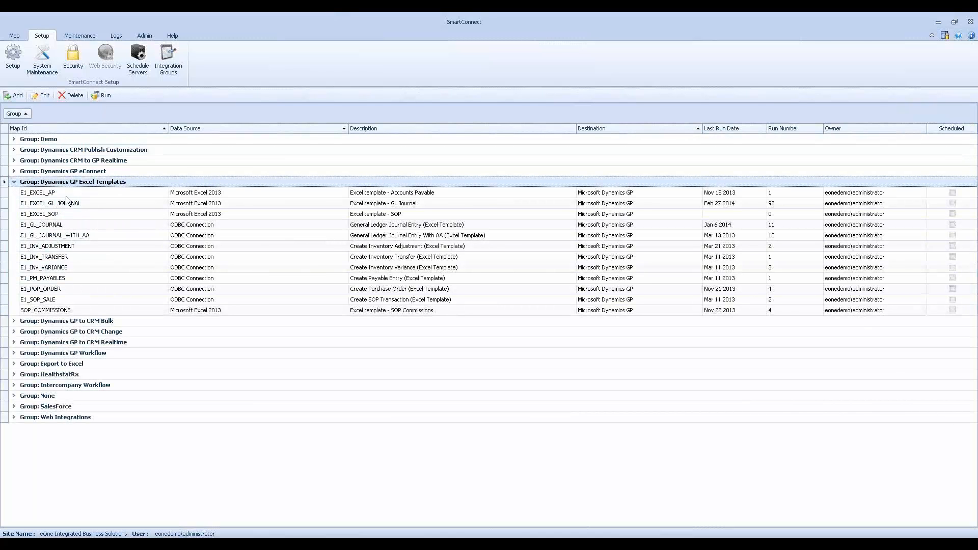
key(Down)
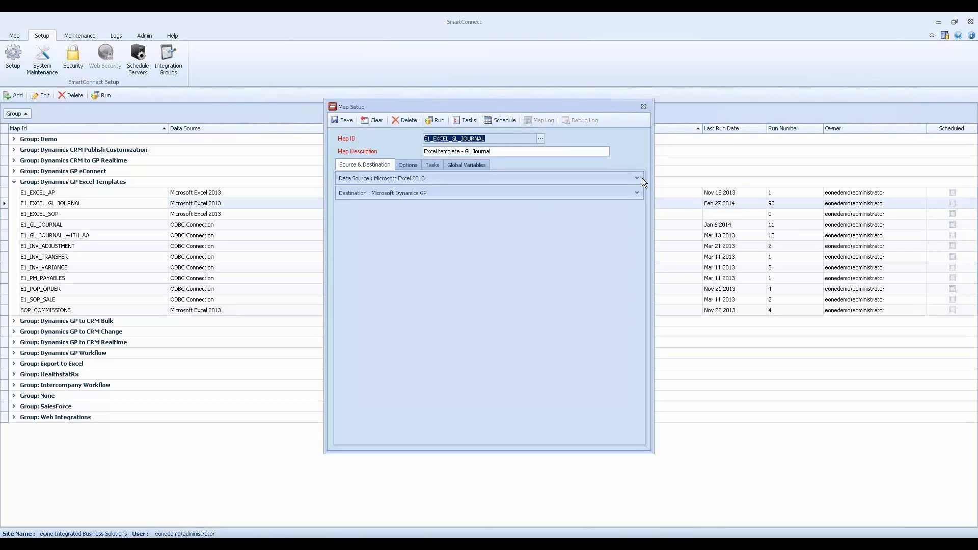
click(642, 178)
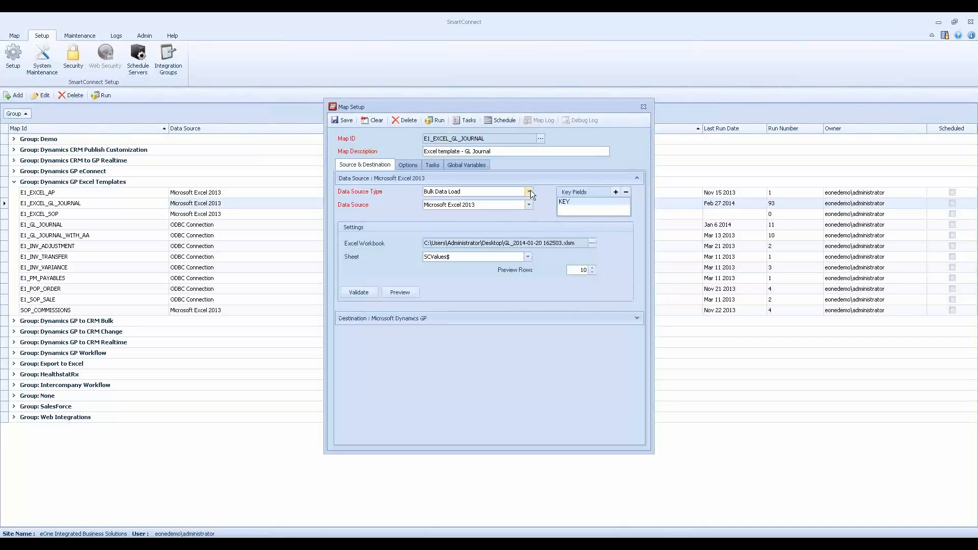
Review the available data source types for the map, leaving Bulk Data Load selected.
click(530, 192)
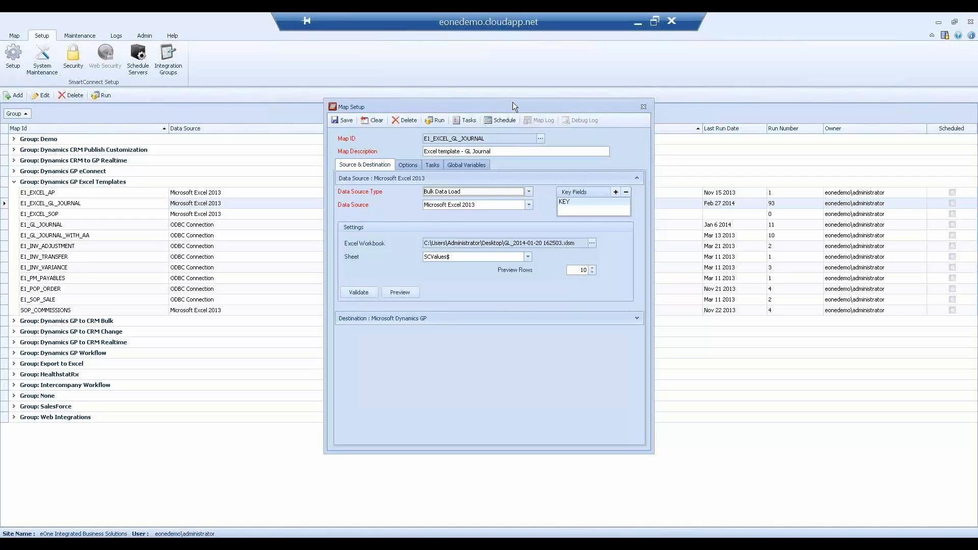
click(529, 192)
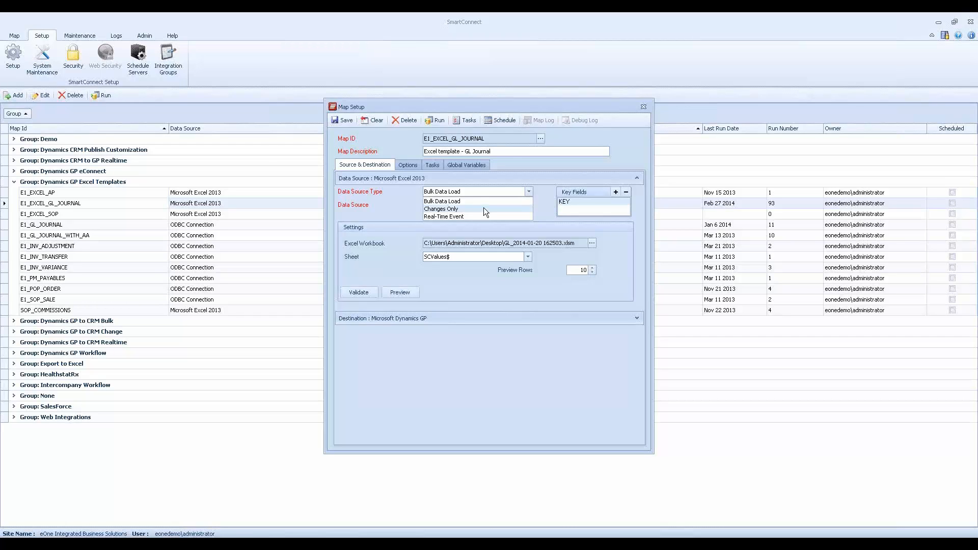
click(637, 178)
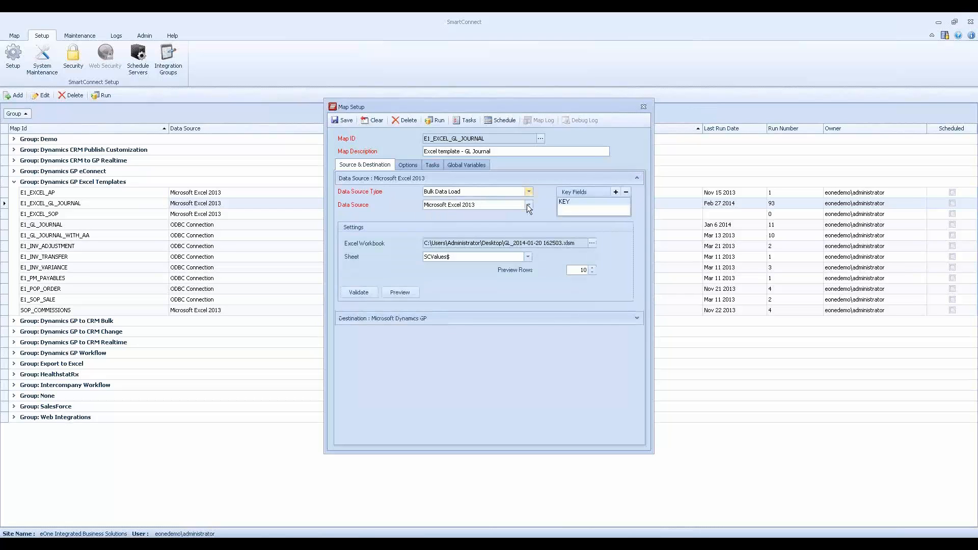
Look through the full list of available data sources, leaving Microsoft Excel 2013 selected.
click(527, 205)
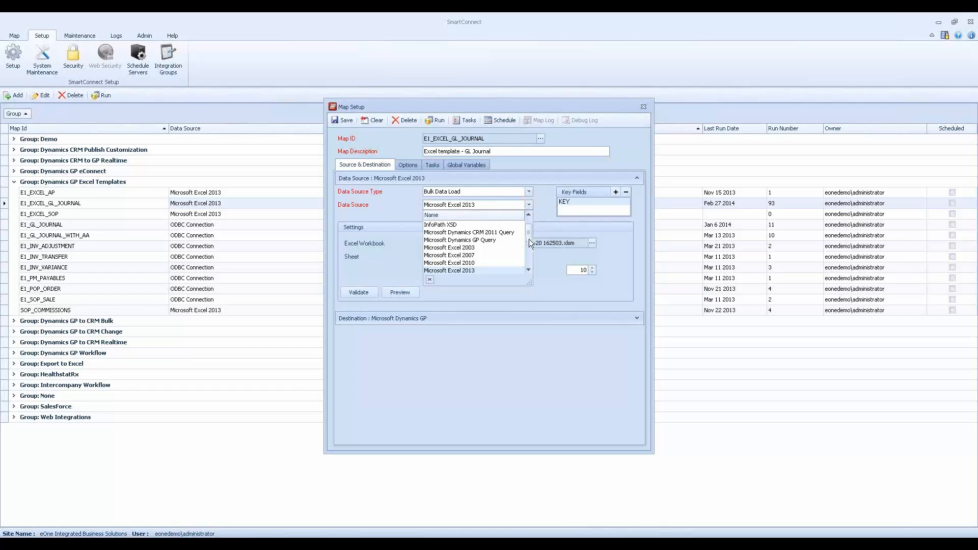
drag(528, 240, 531, 253)
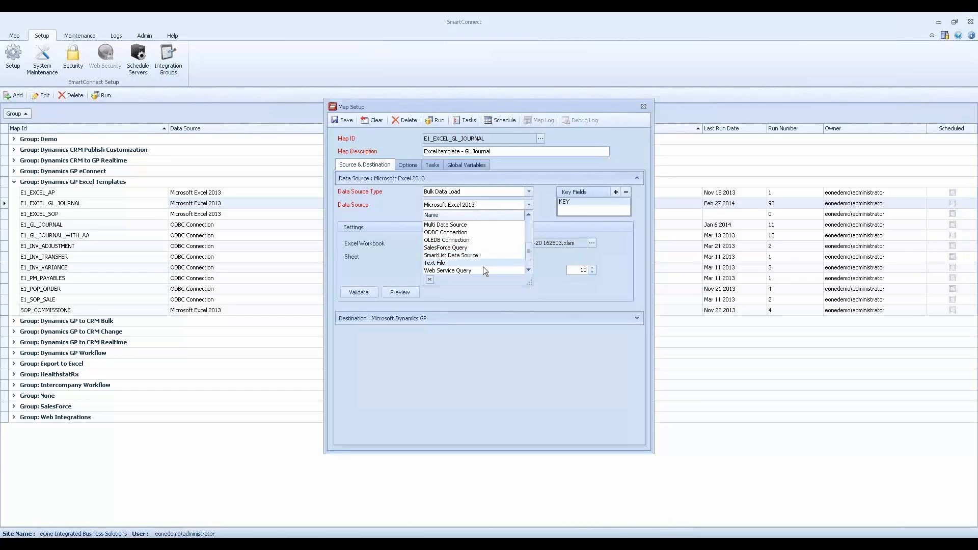
scroll(530, 261, down, 2)
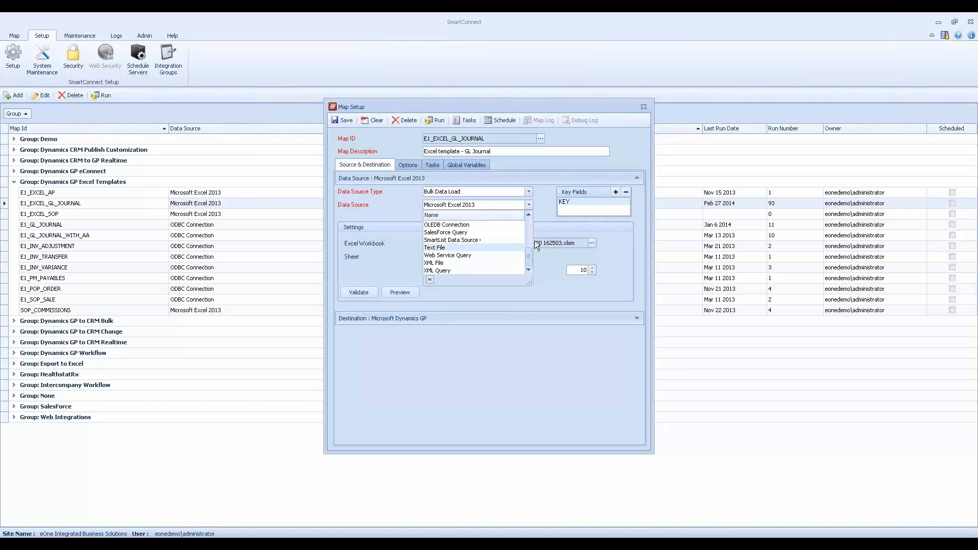
scroll(533, 240, up, 4)
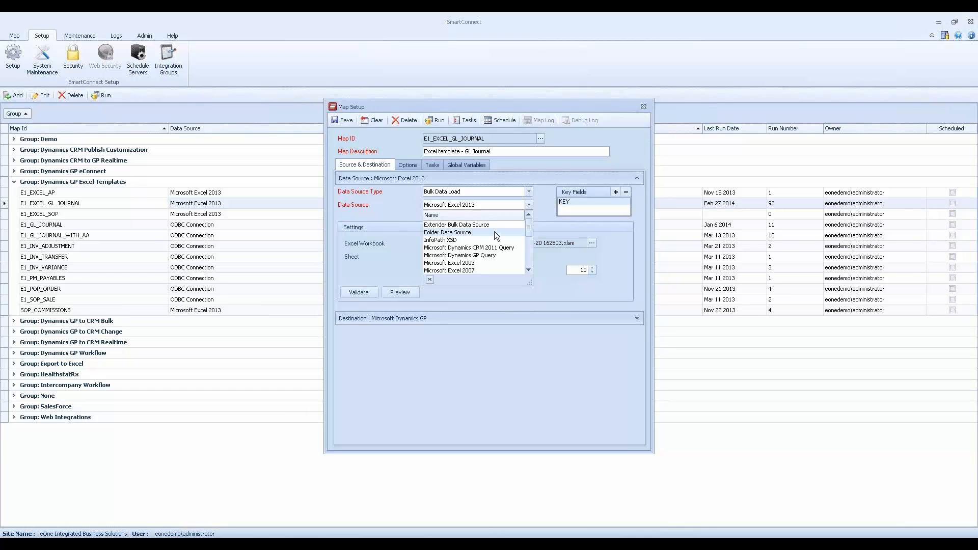
click(540, 191)
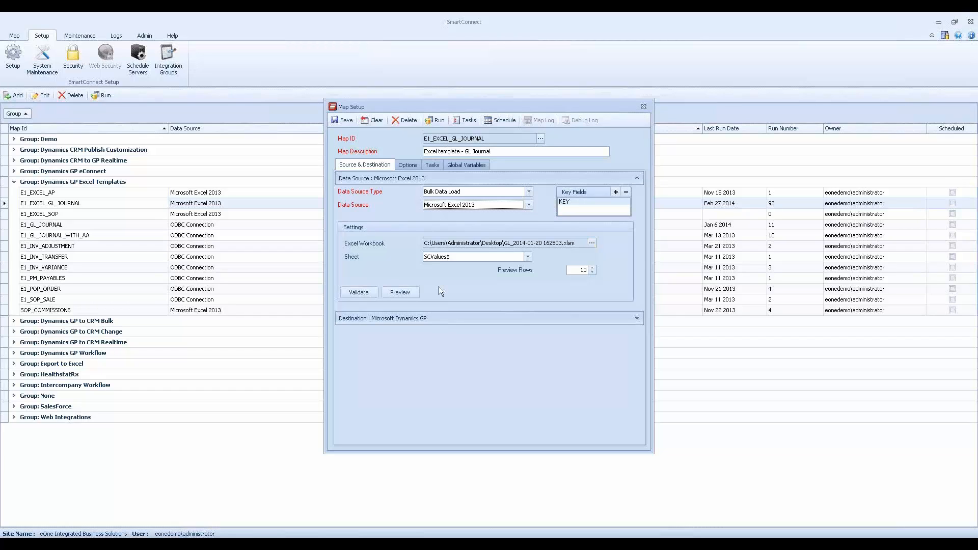
Preview the journal rows from the SCValues$ sheet, close the preview, and collapse the data source settings.
click(411, 292)
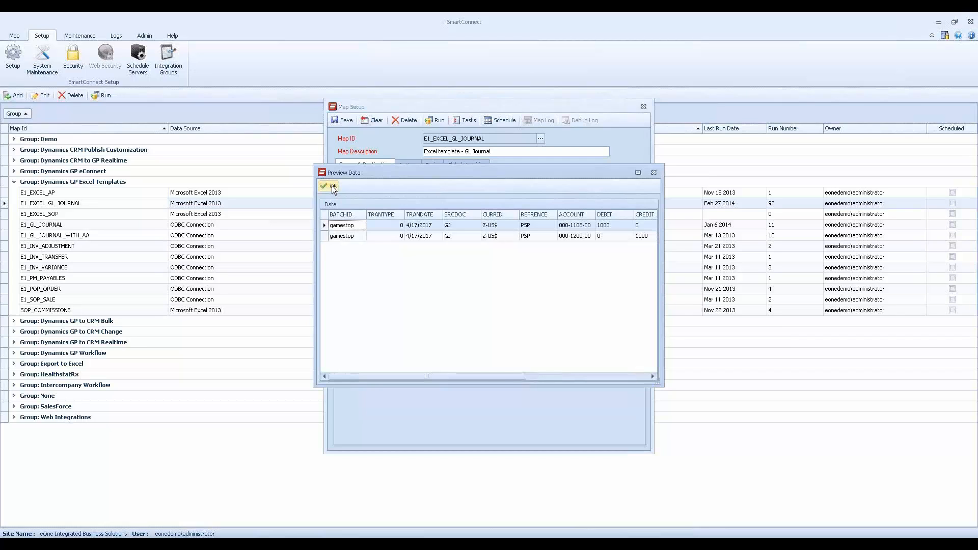
click(333, 186)
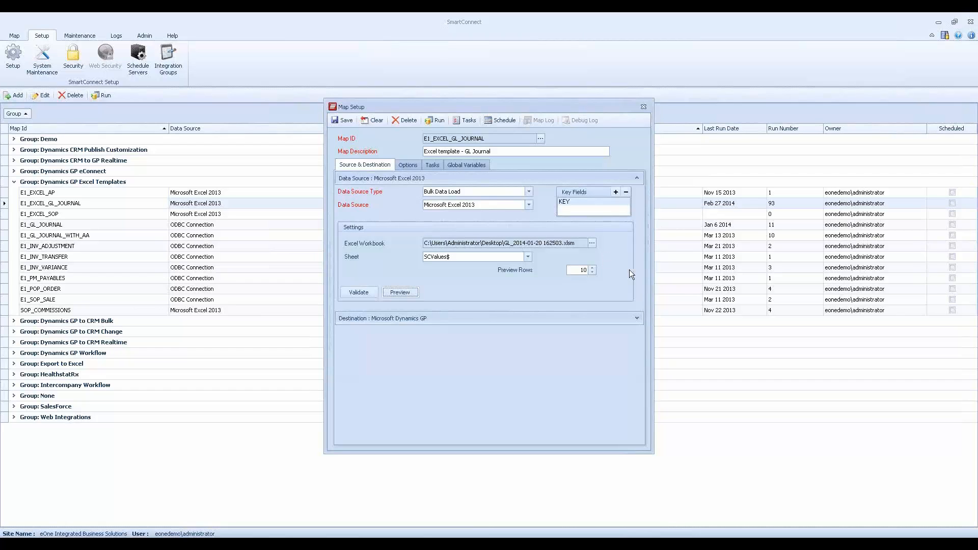
click(638, 181)
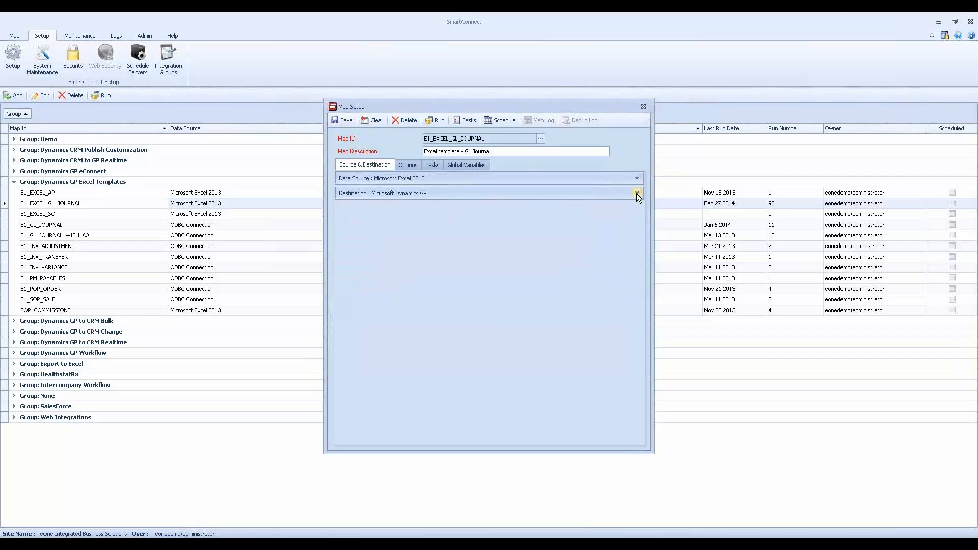
Expand the map's destination settings and look through the available destination types.
click(637, 194)
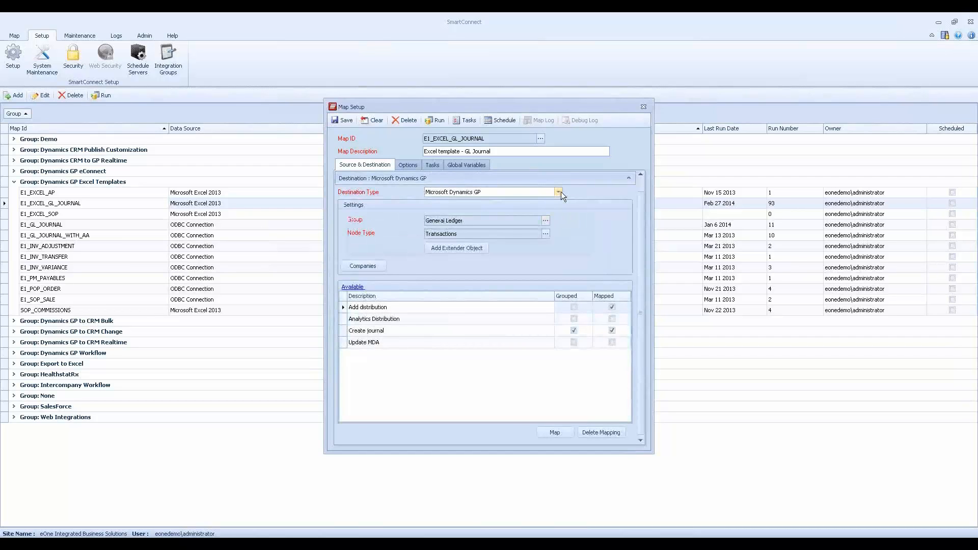
click(559, 192)
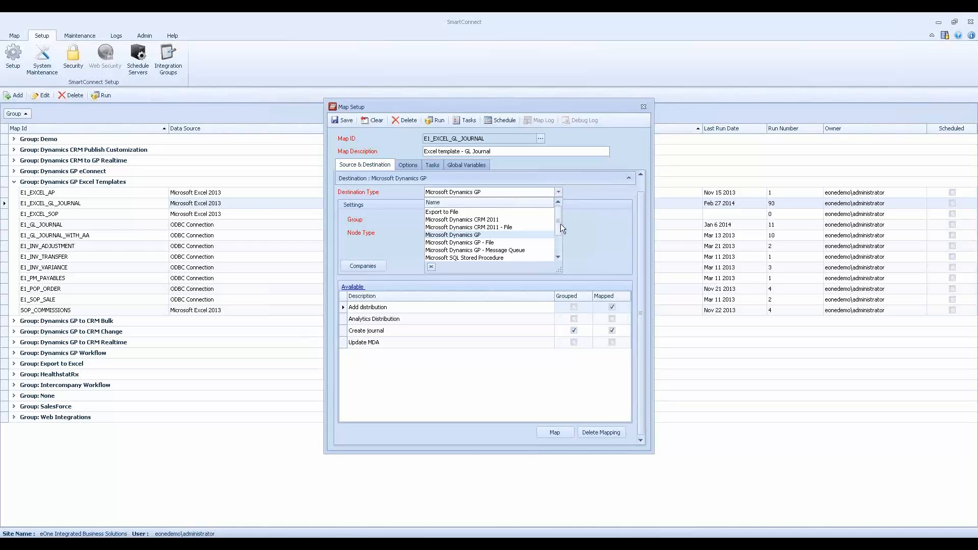
drag(561, 224, 570, 245)
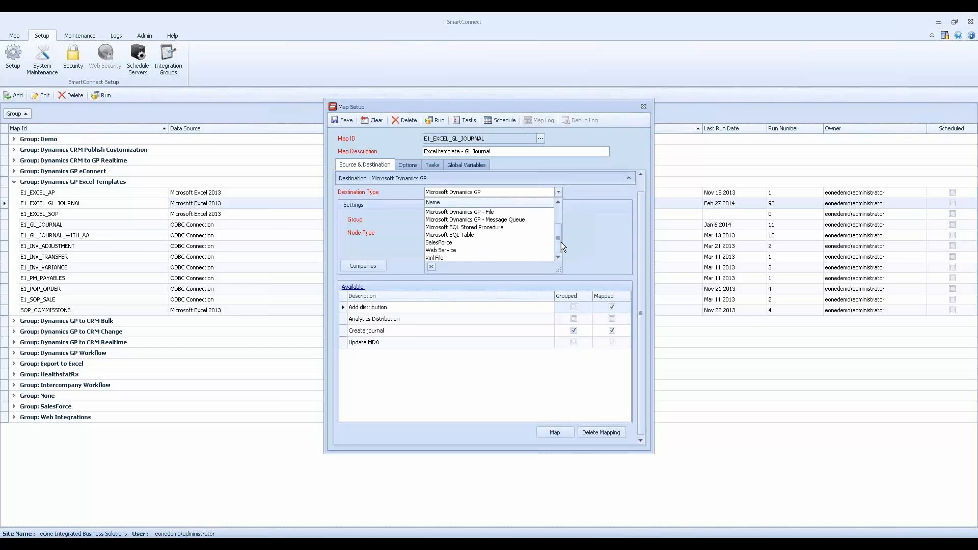
drag(561, 243, 582, 191)
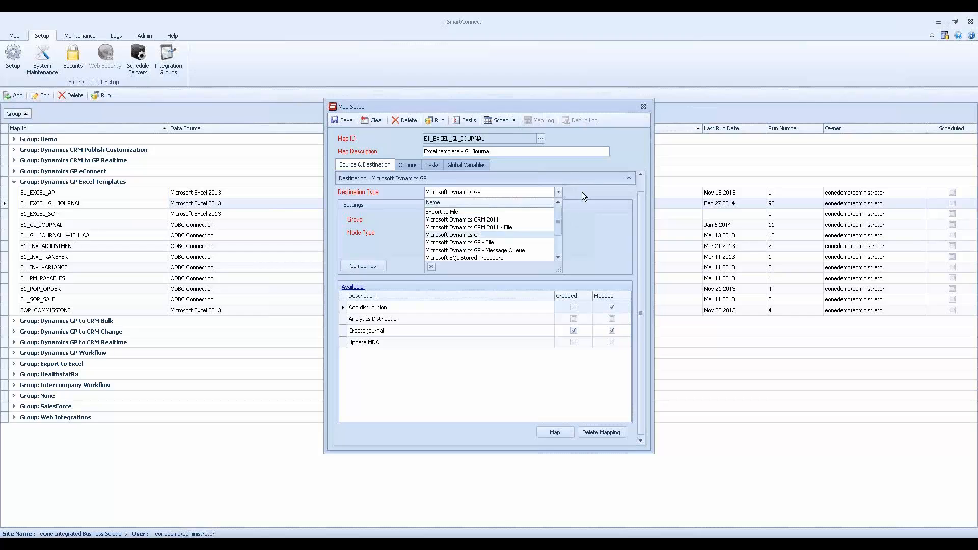
Leave Microsoft Dynamics GP as the destination type and review the node types available for the General Ledger group.
click(582, 192)
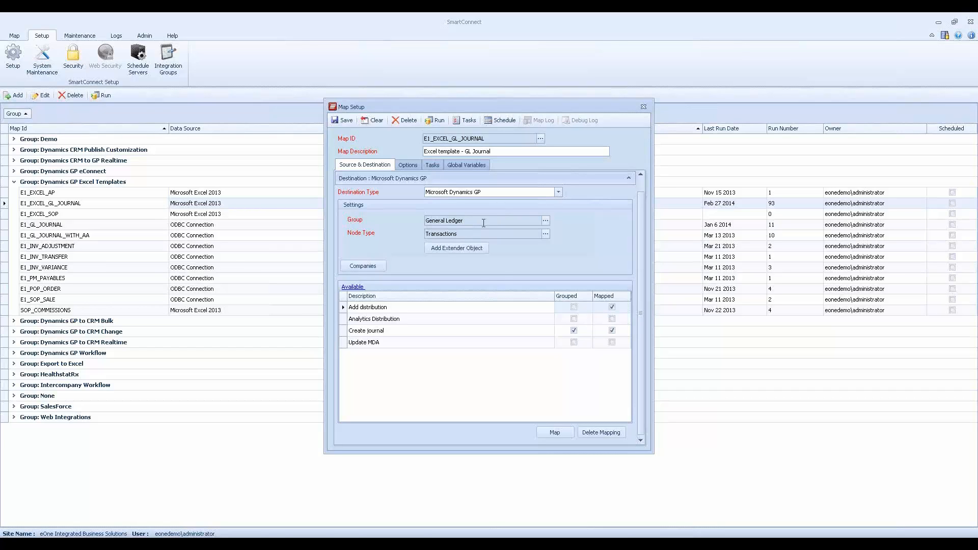
click(545, 234)
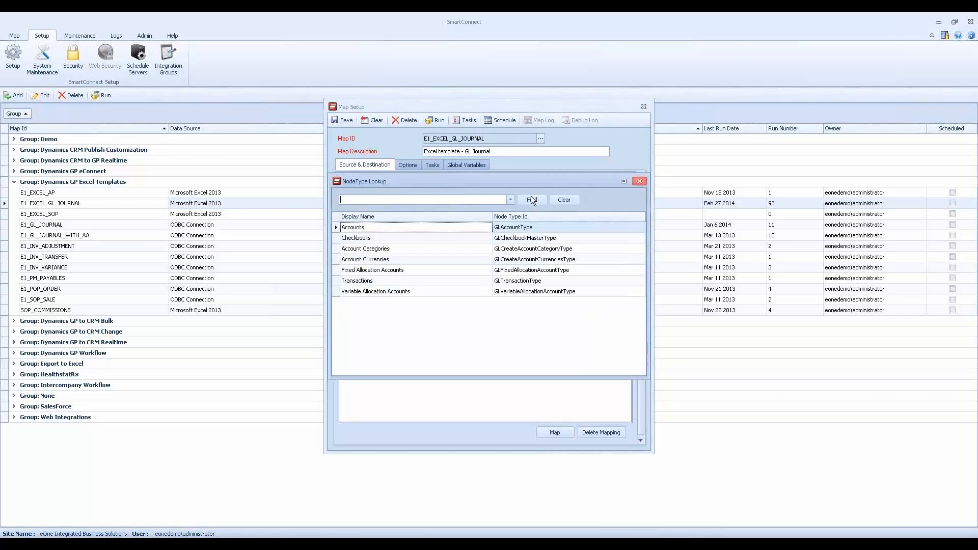
click(639, 182)
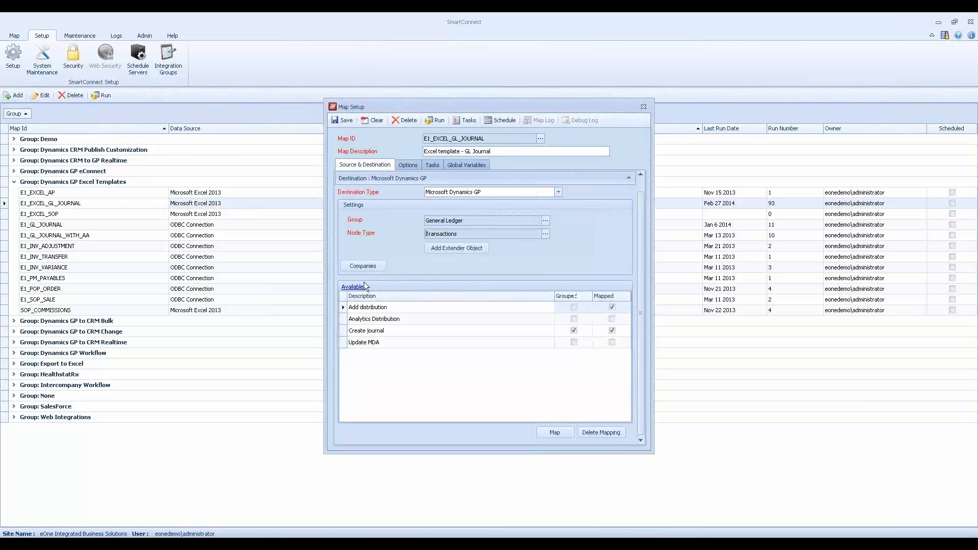
Review the calculation that determines the map's destination company, and cancel without changing it.
click(400, 302)
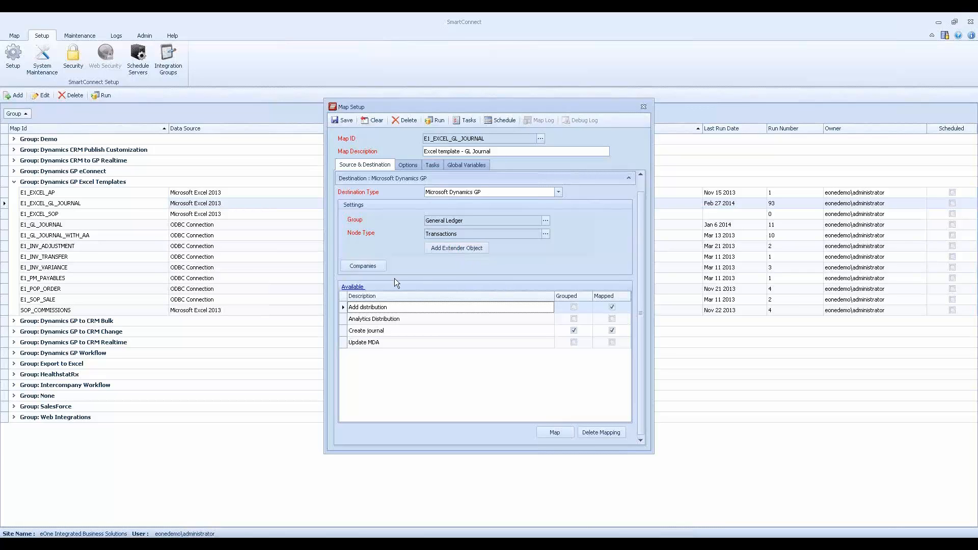
click(366, 265)
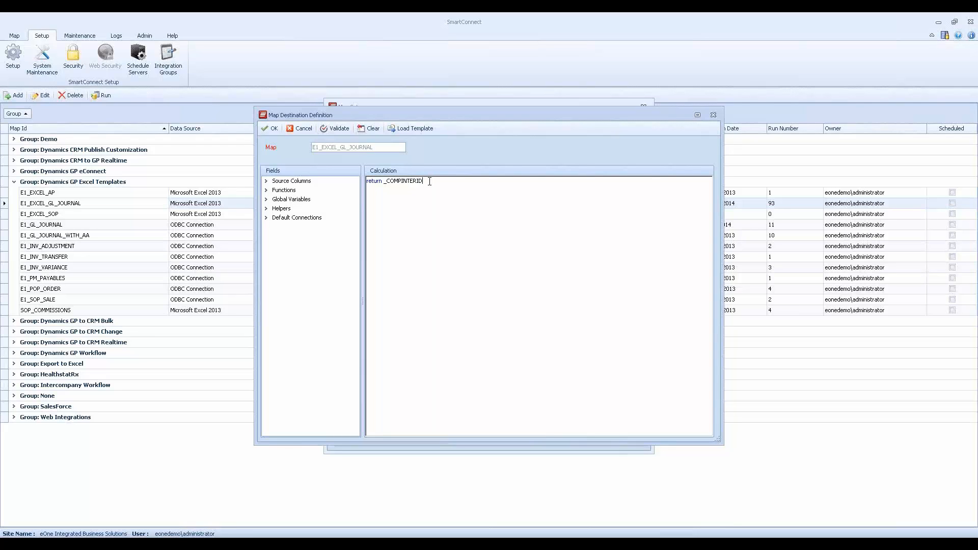
click(303, 128)
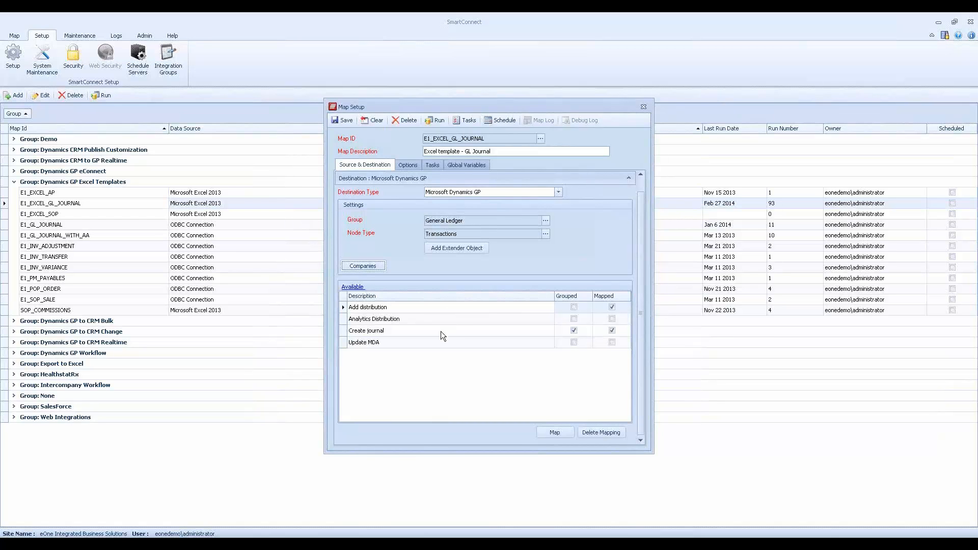
Open the Create journal mapping full screen and examine its source and destination columns, including the JOURNALNUM rolling column.
click(477, 331)
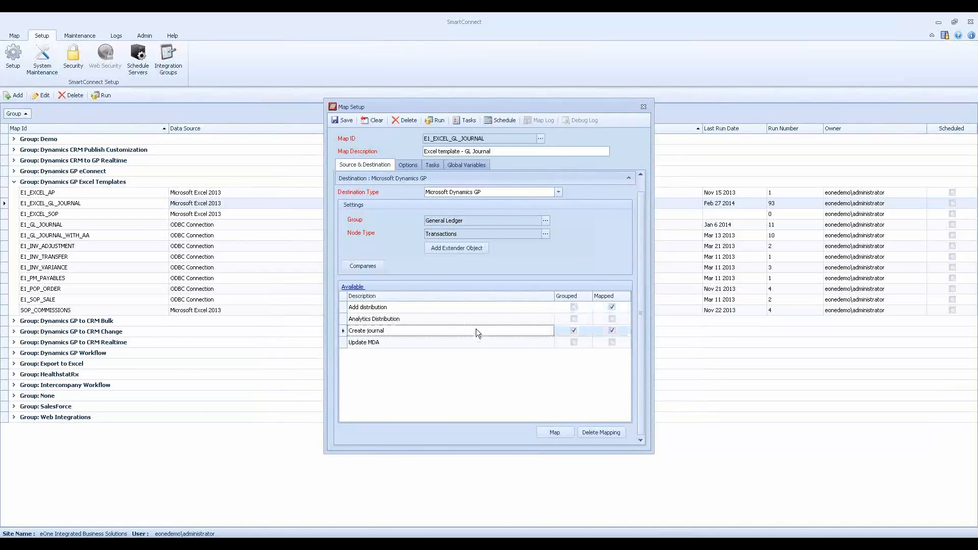
double_click(476, 331)
drag(524, 125, 498, 114)
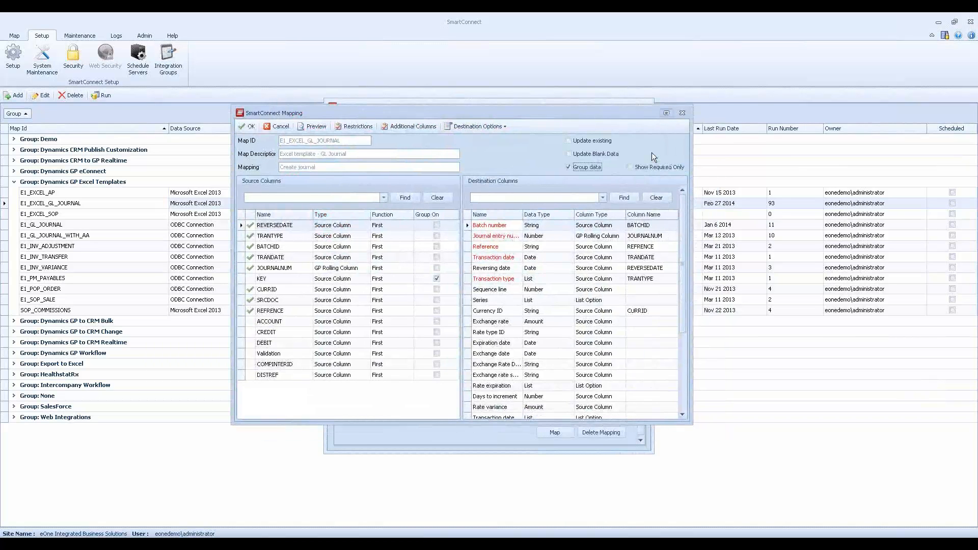
click(666, 112)
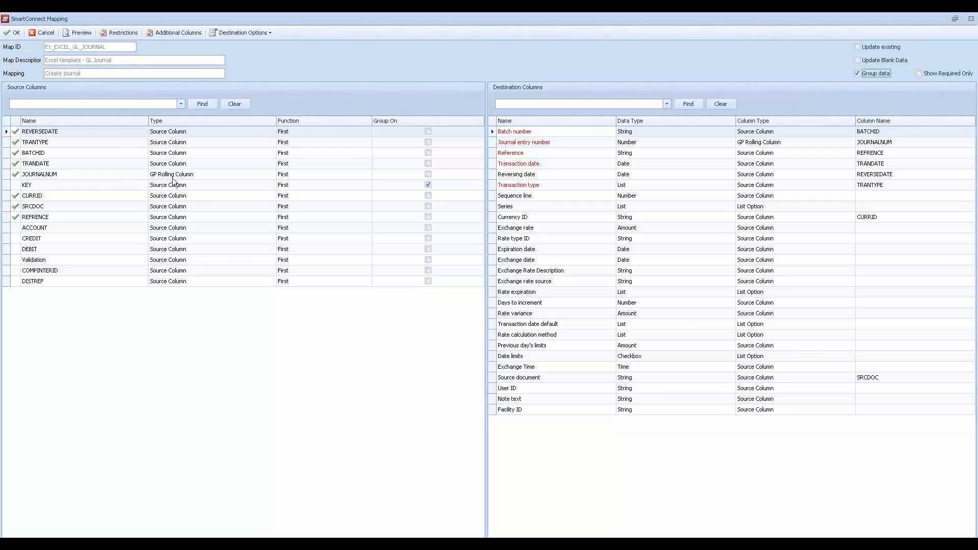
click(202, 175)
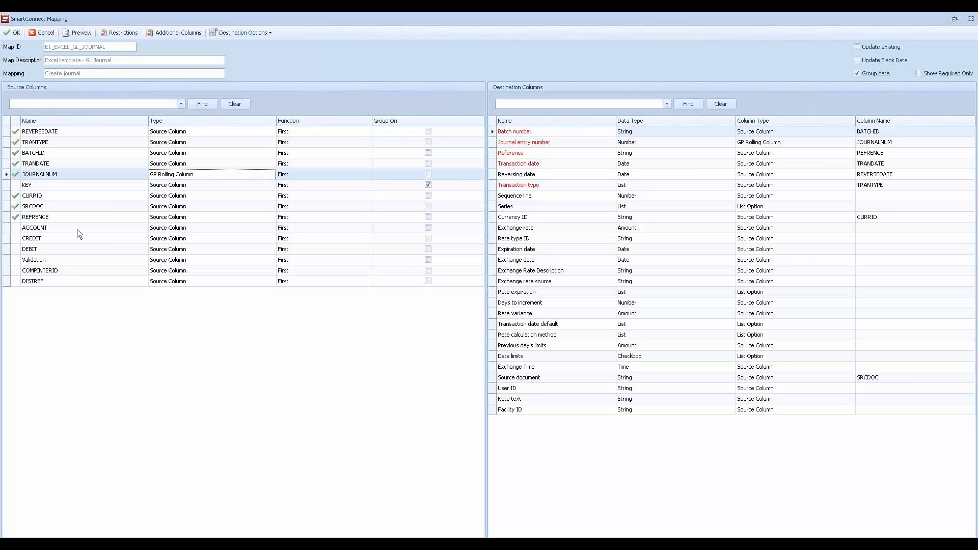
Try mapping the ACCOUNT source column to Exchange rate source, look through the selectable columns, and discard the Create journal mapping changes.
drag(78, 229, 866, 283)
drag(71, 240, 842, 306)
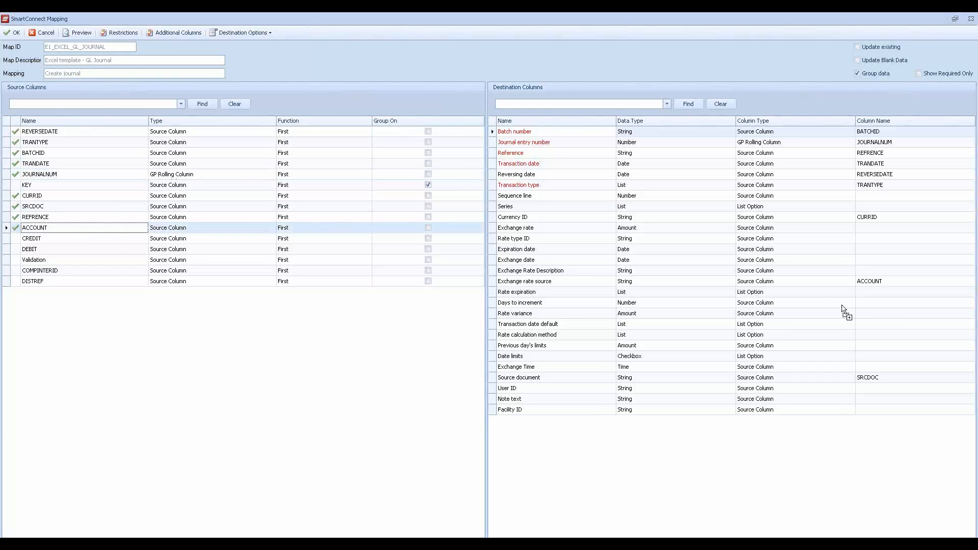
scroll(874, 301, down, 1)
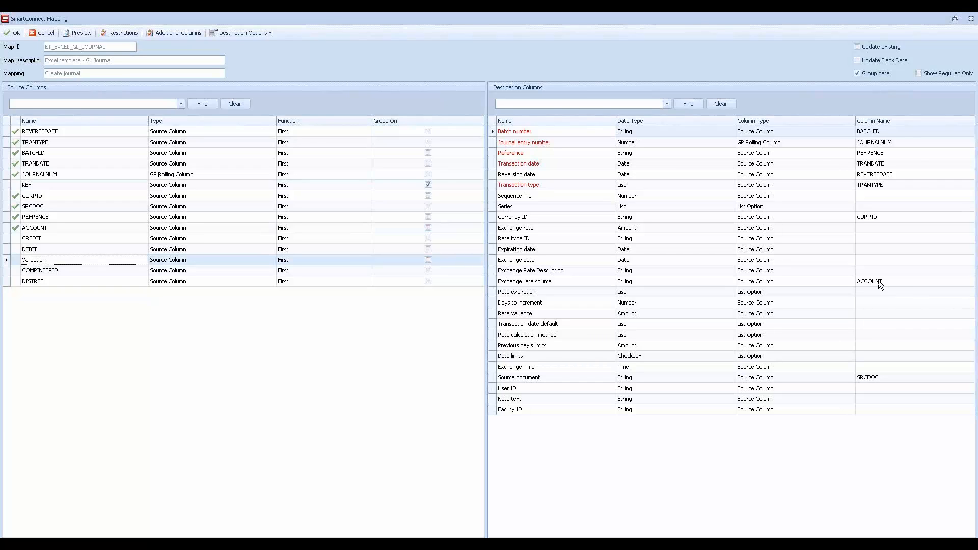
click(878, 280)
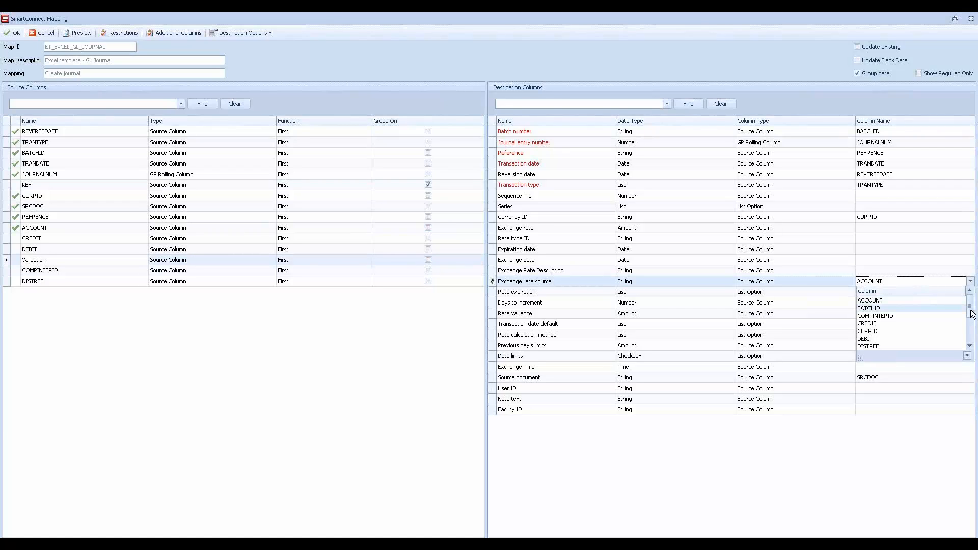
scroll(971, 304, down, 3)
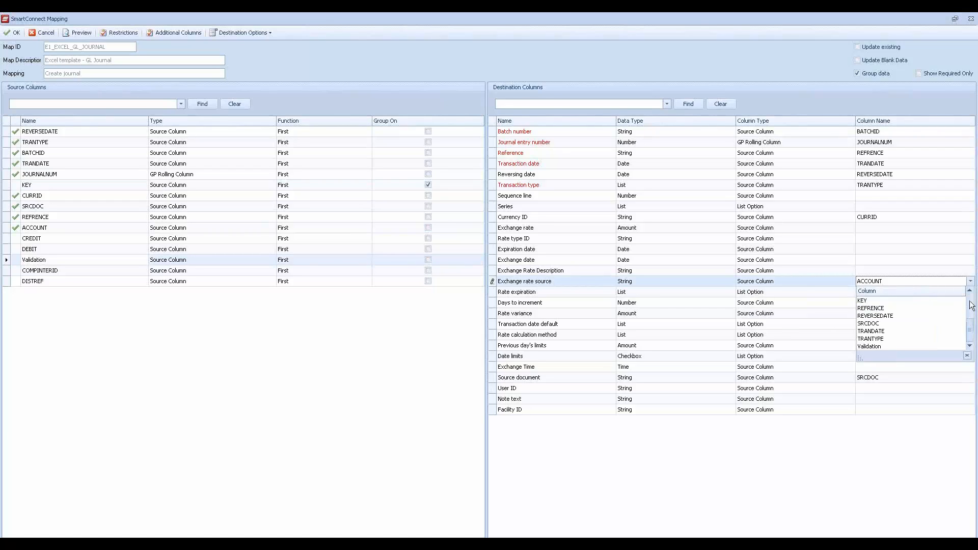
scroll(971, 305, up, 3)
click(927, 282)
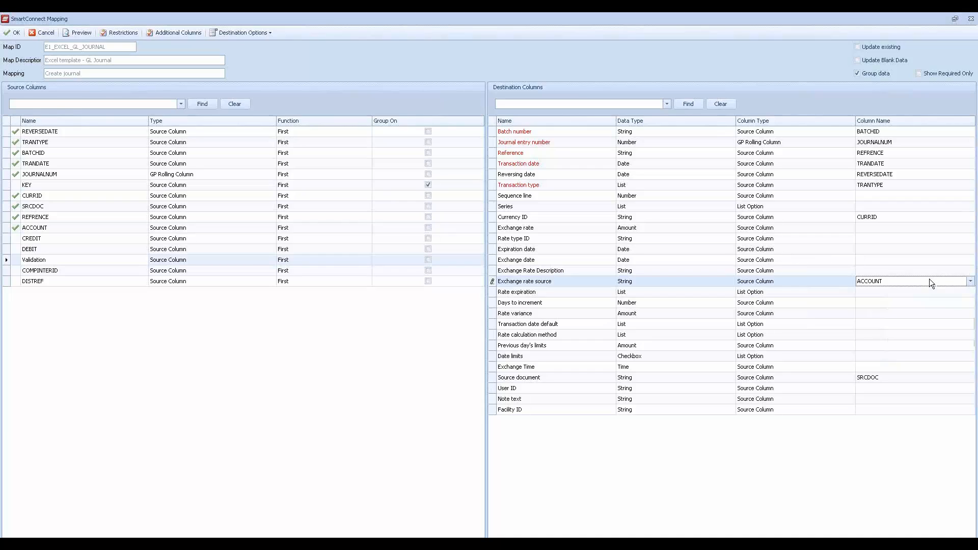
key(Escape)
click(41, 38)
Open the Add distribution mapping full screen and review its required destination columns, leaving the Show Required Only filter off.
click(473, 308)
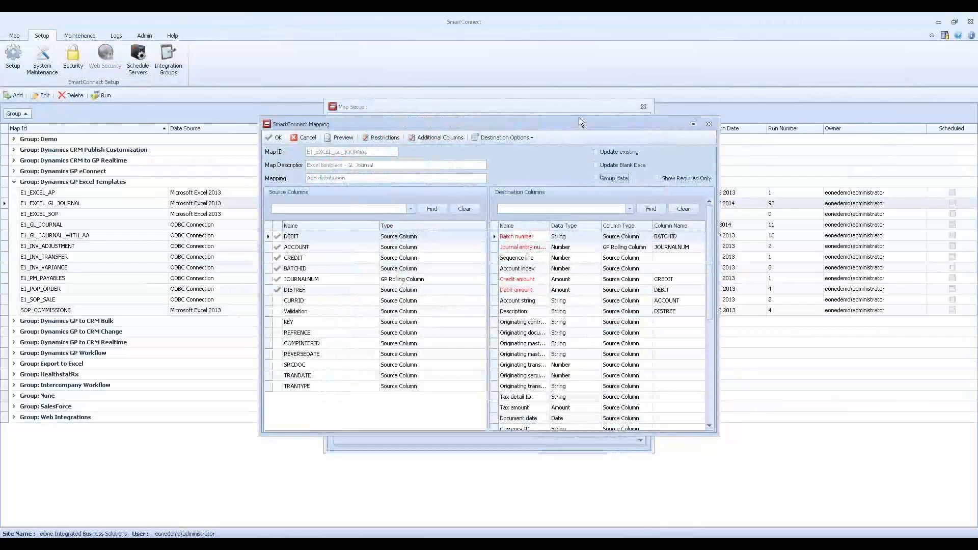
double_click(578, 123)
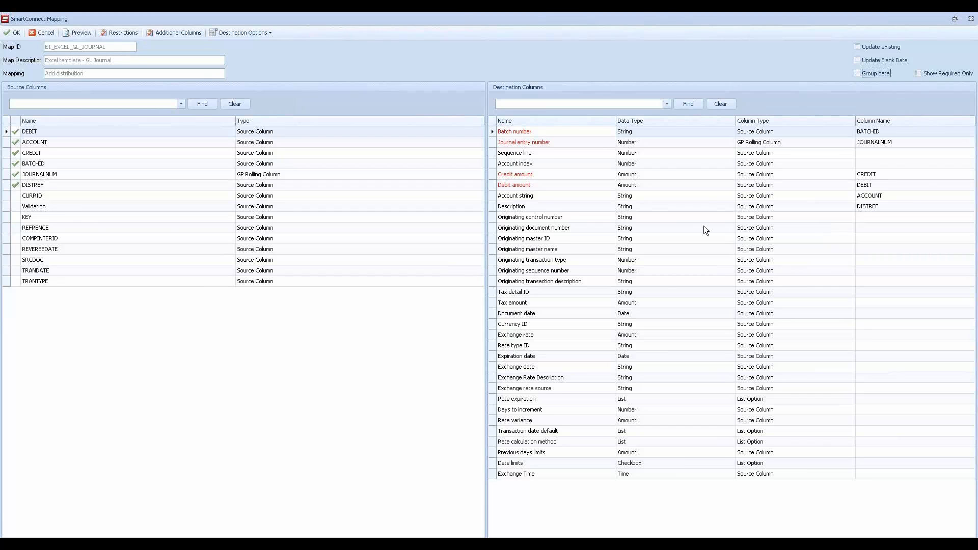
click(919, 73)
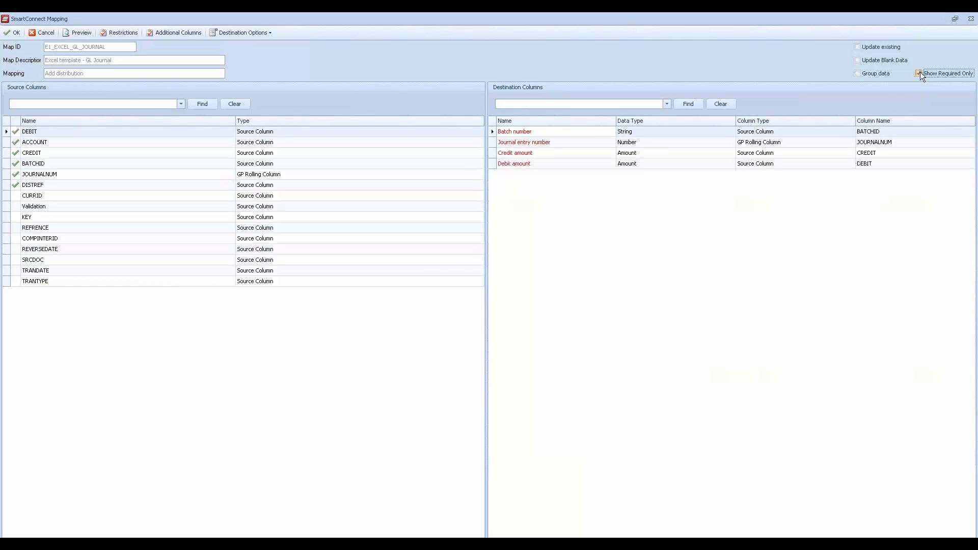
click(920, 73)
click(919, 73)
key(space)
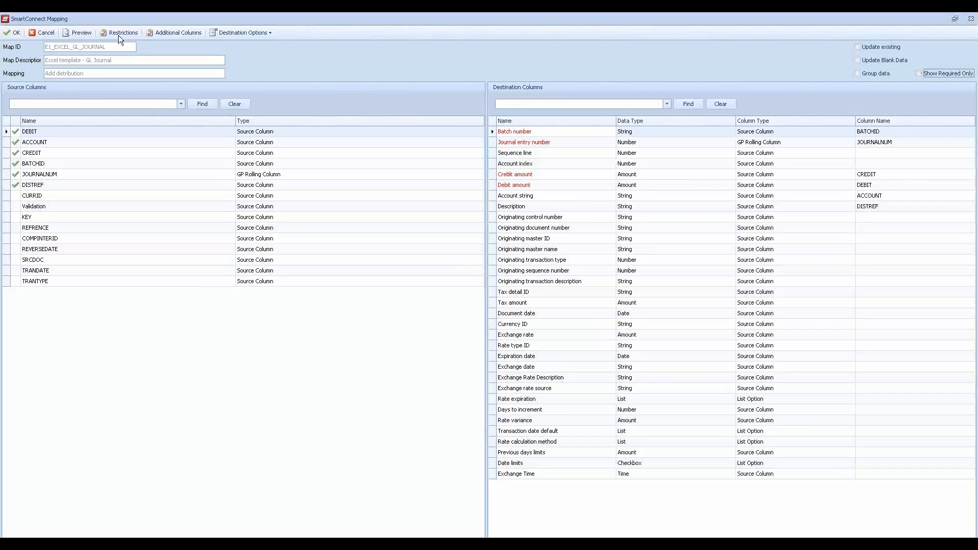
Preview the Add distribution source data and review the mapping's line restriction, closing both without changes.
click(72, 31)
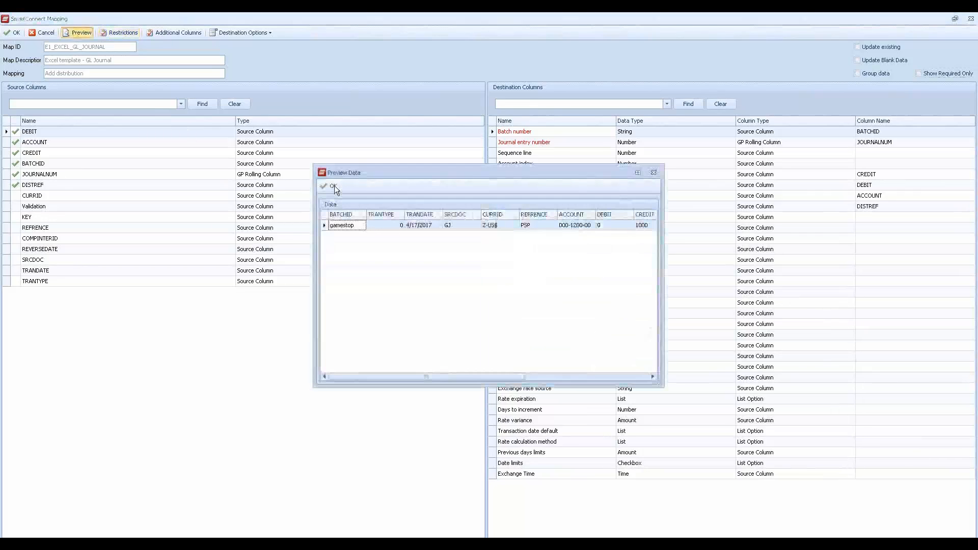
click(333, 186)
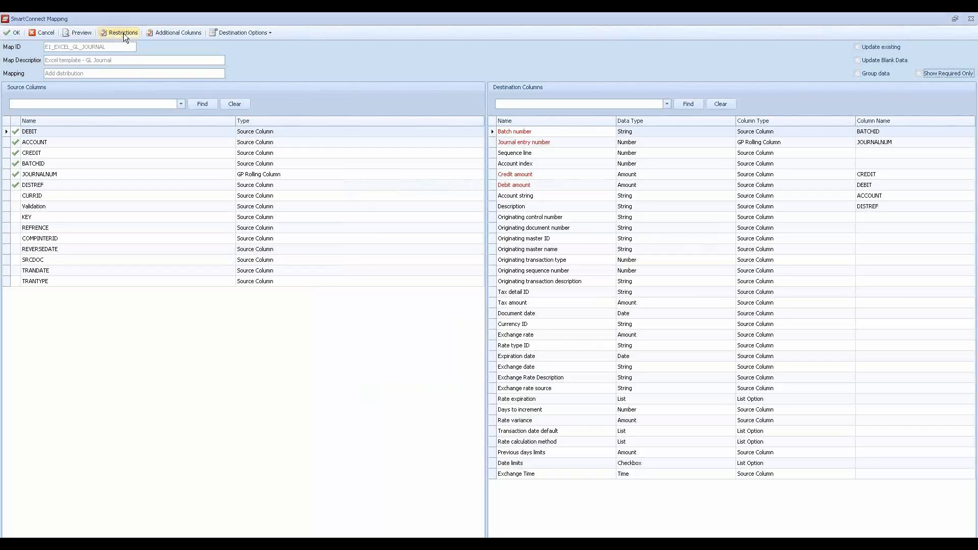
click(123, 33)
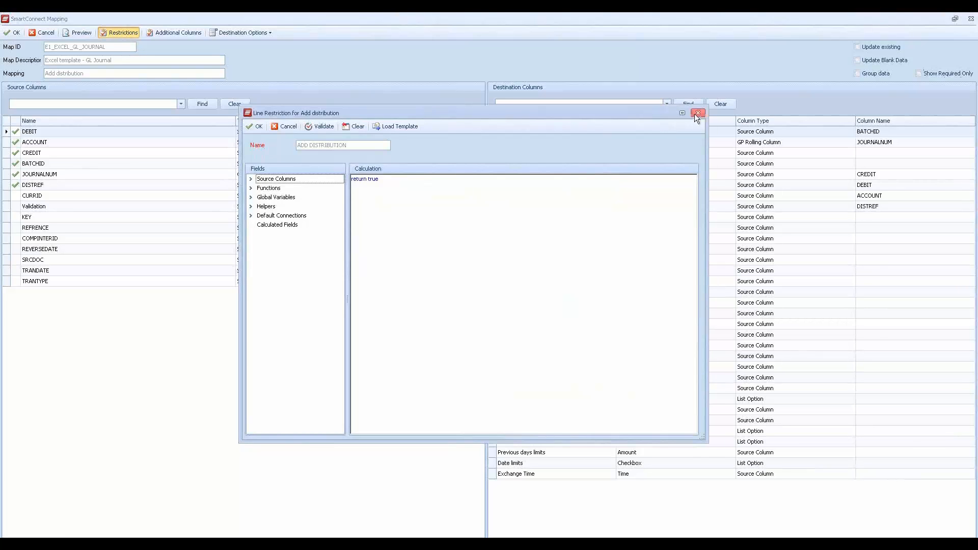
click(696, 115)
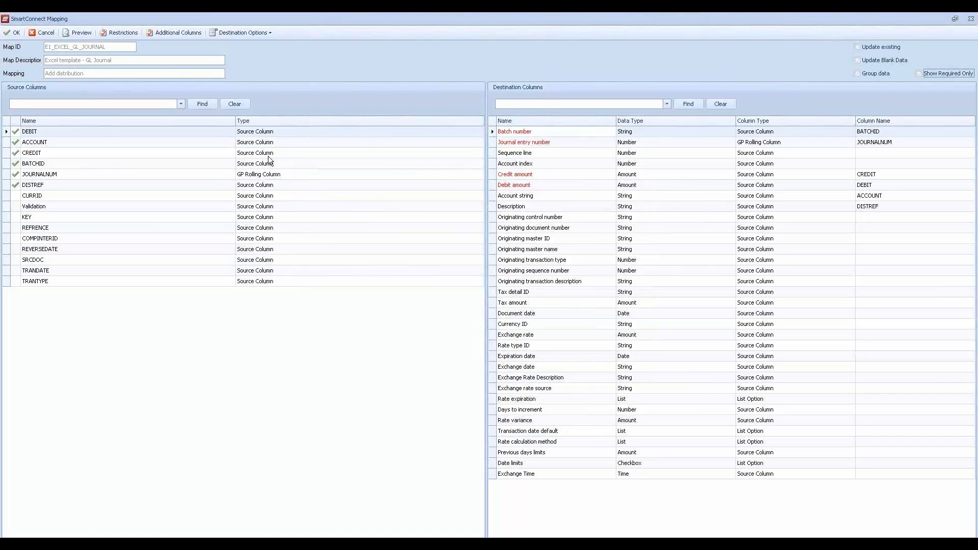
Review the JOURNALNUM additional column's GP rolling settings and the available series, and close them without saving.
click(185, 32)
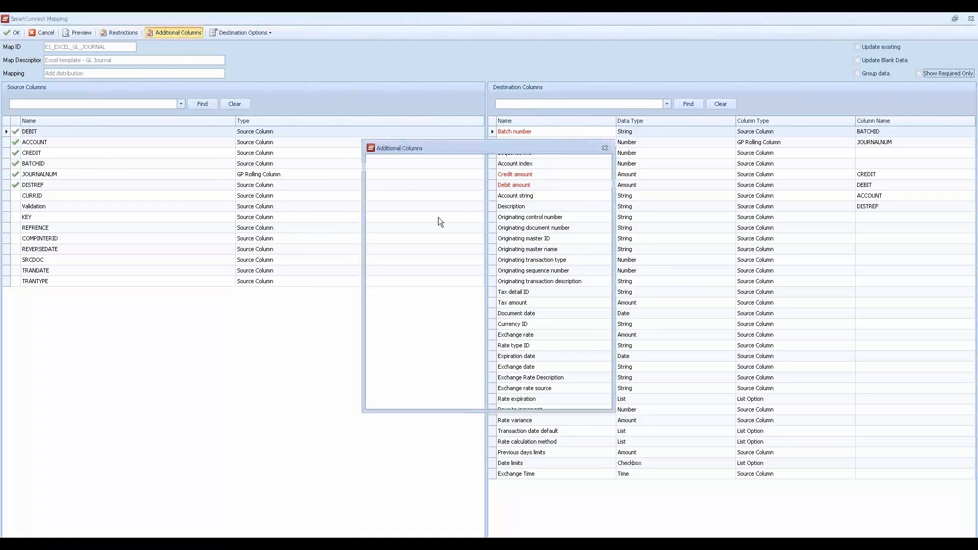
click(457, 197)
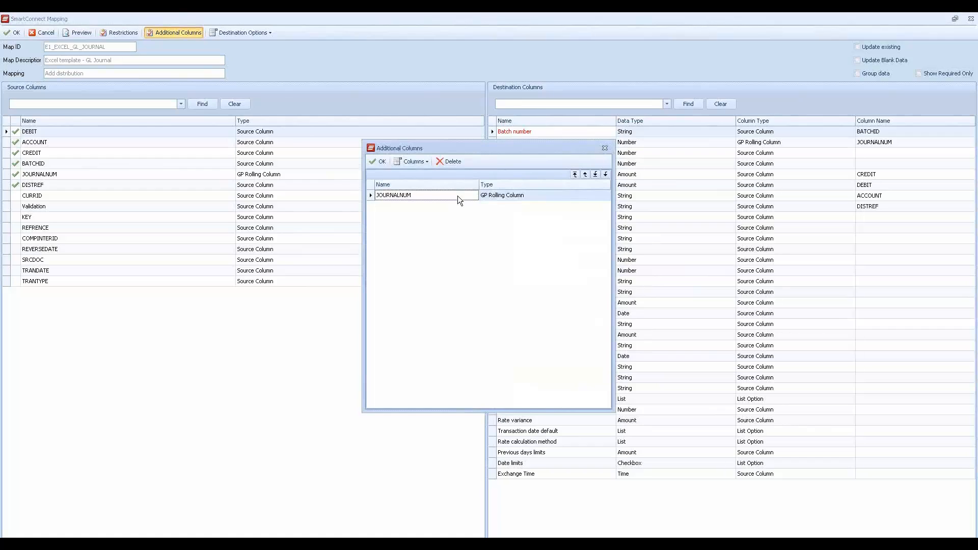
double_click(536, 197)
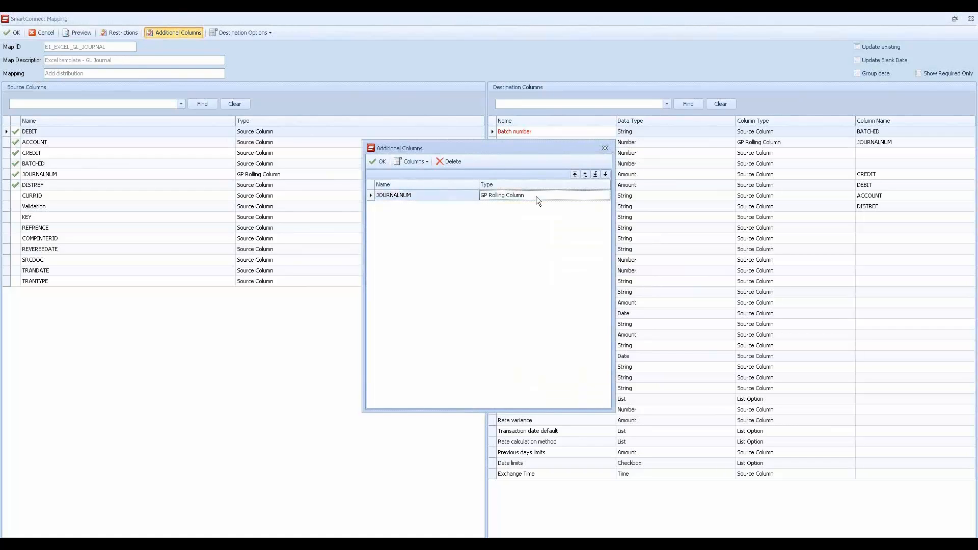
click(559, 254)
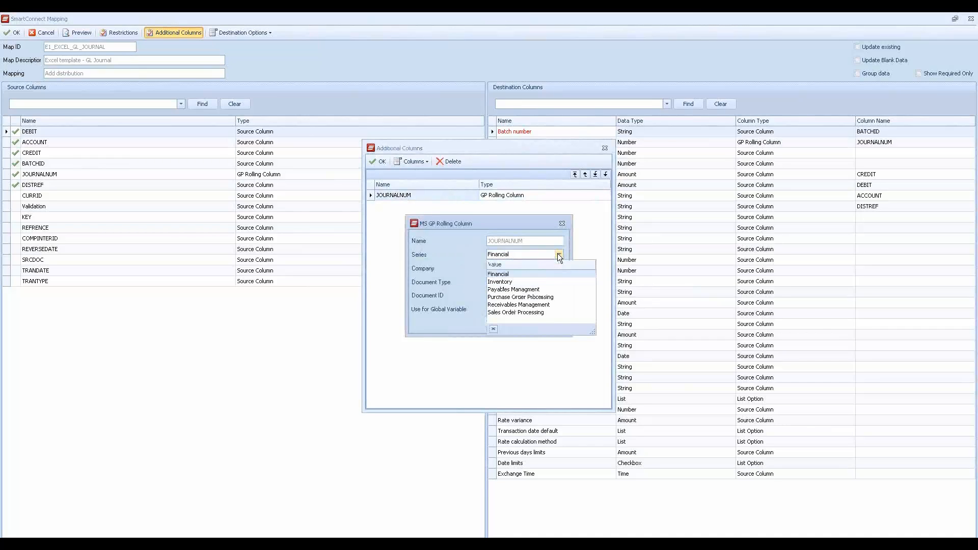
click(542, 225)
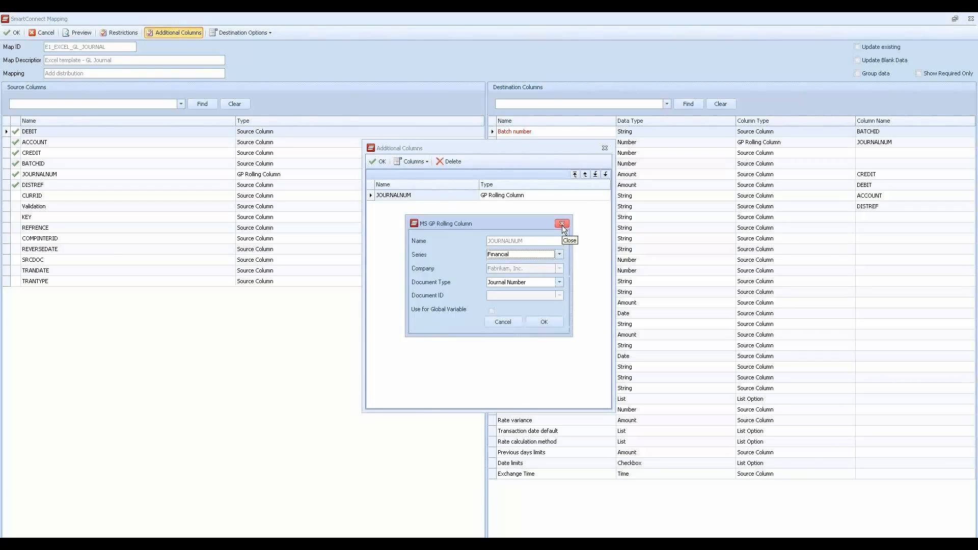
click(556, 227)
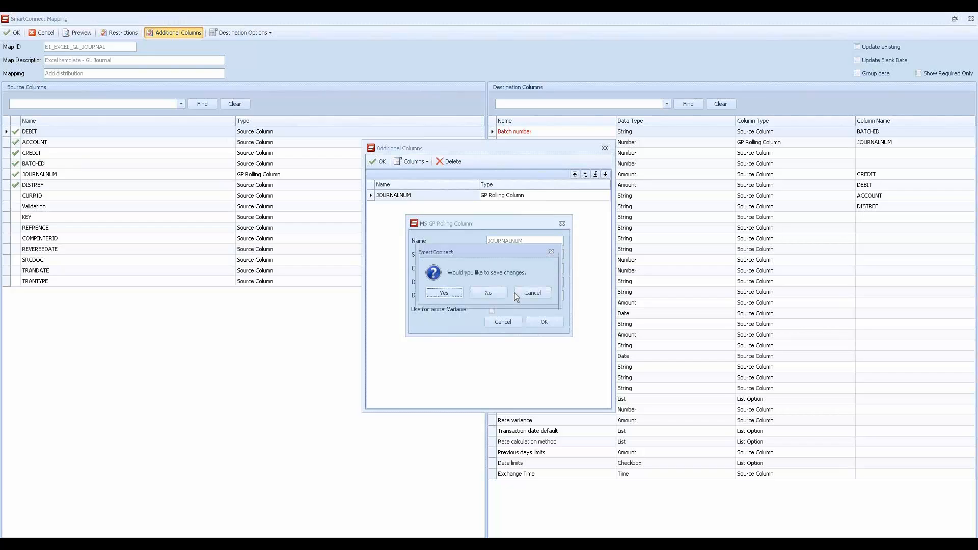
click(504, 295)
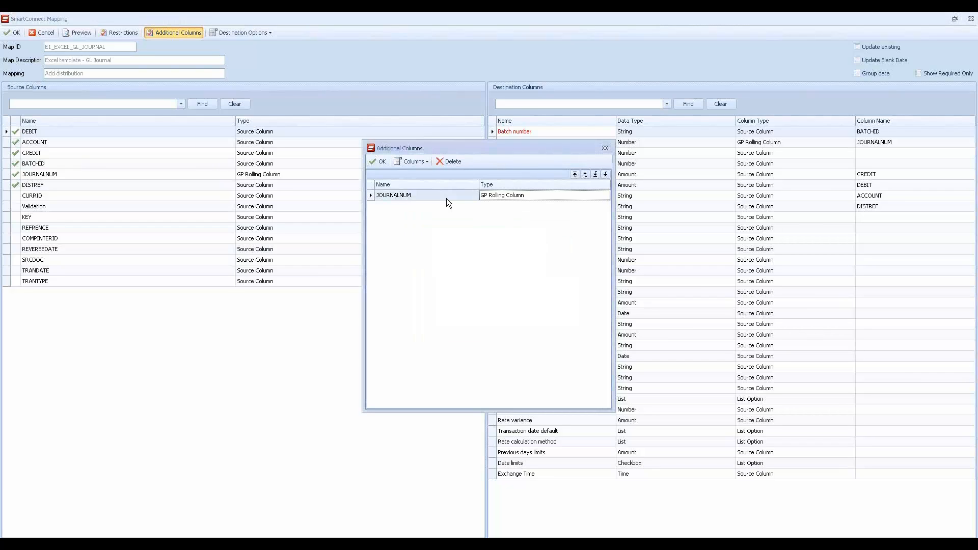
Review the additional column types and the blank calculated column editor without creating one, and accept the Add distribution mapping.
click(423, 162)
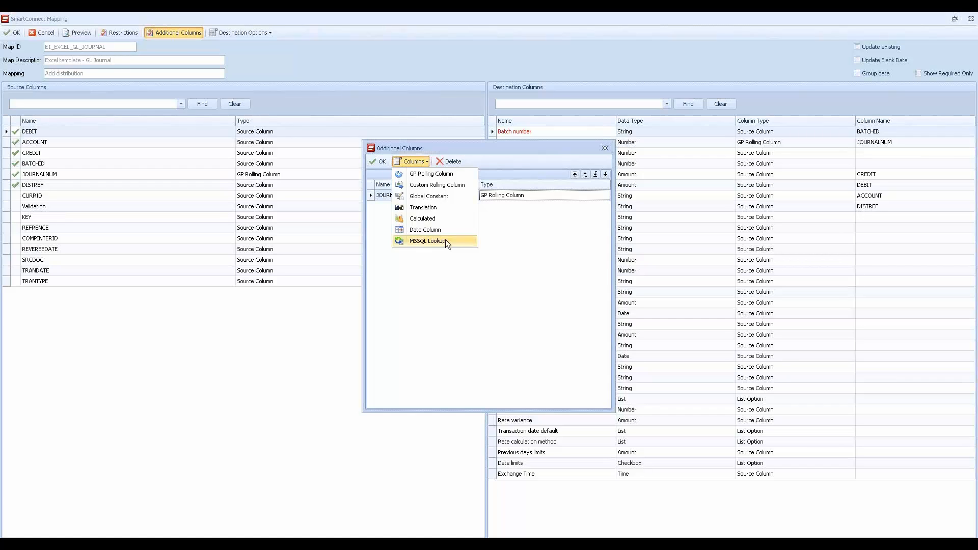
click(433, 217)
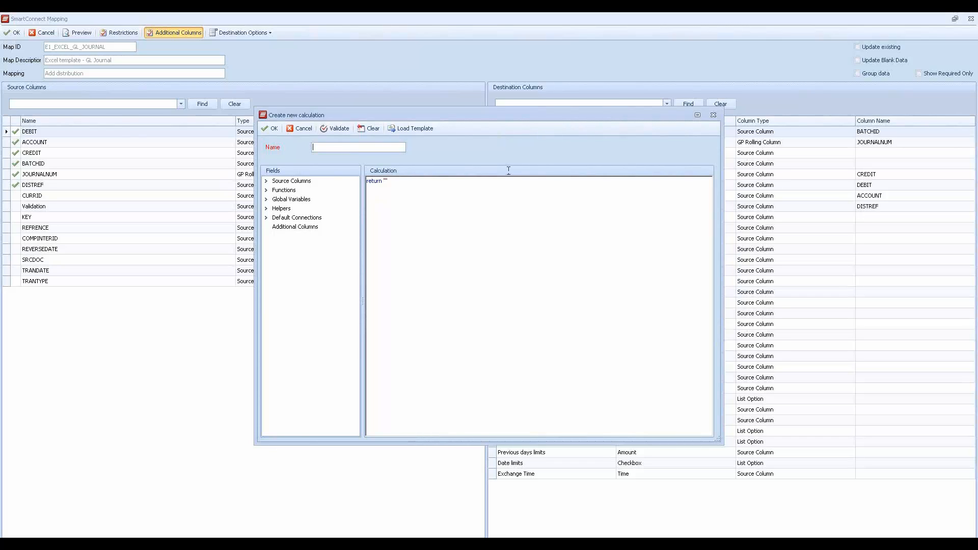
click(714, 115)
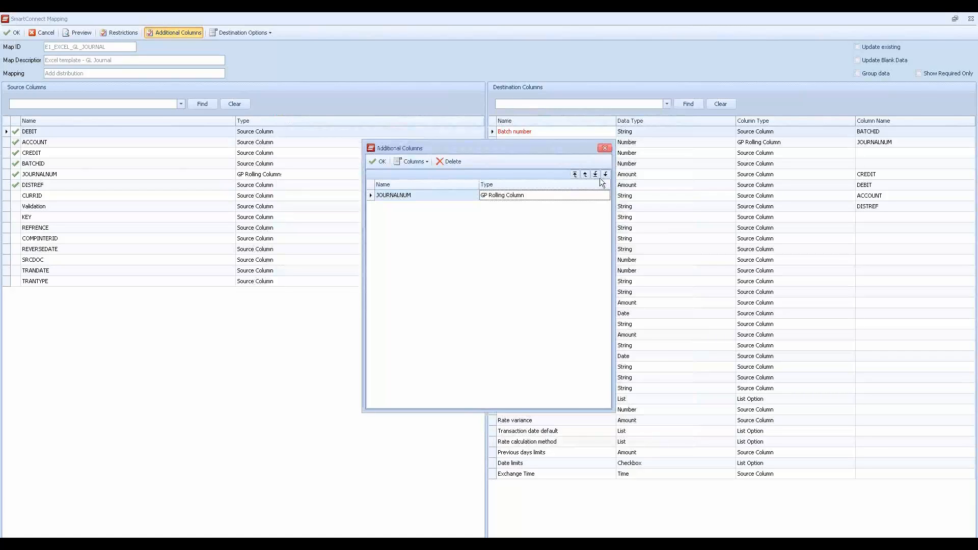
click(378, 162)
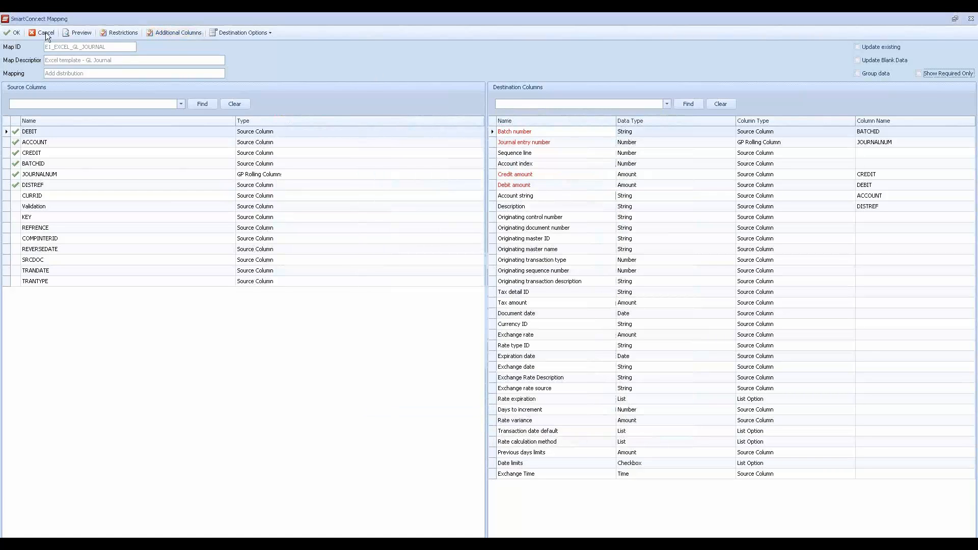
click(13, 33)
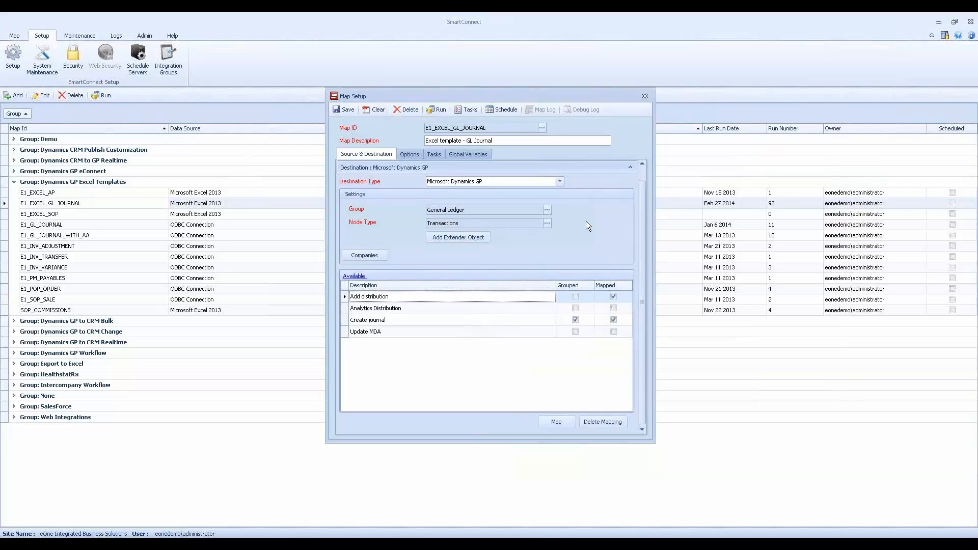
Review the GL journal map's options, including its owner, integration group, logging, script language and debug settings.
click(409, 154)
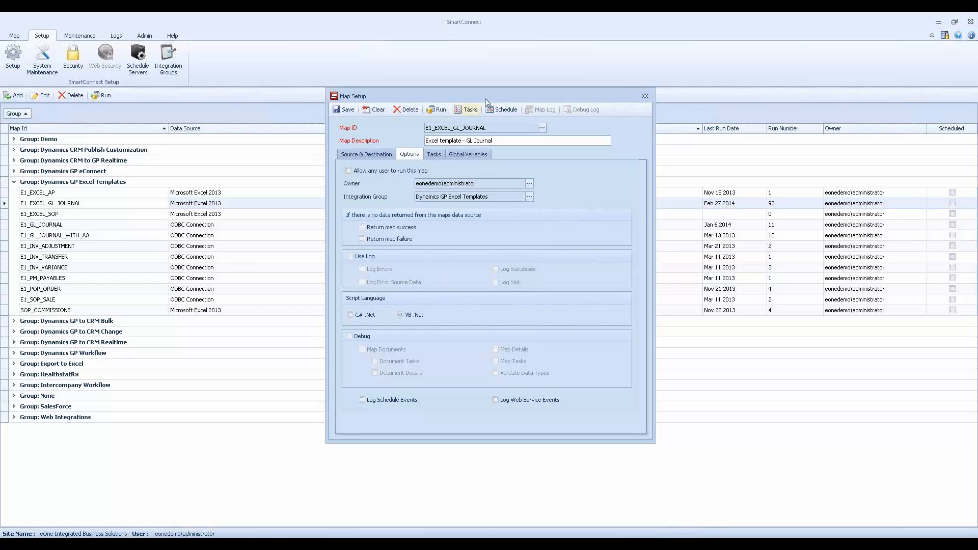
drag(468, 100, 486, 99)
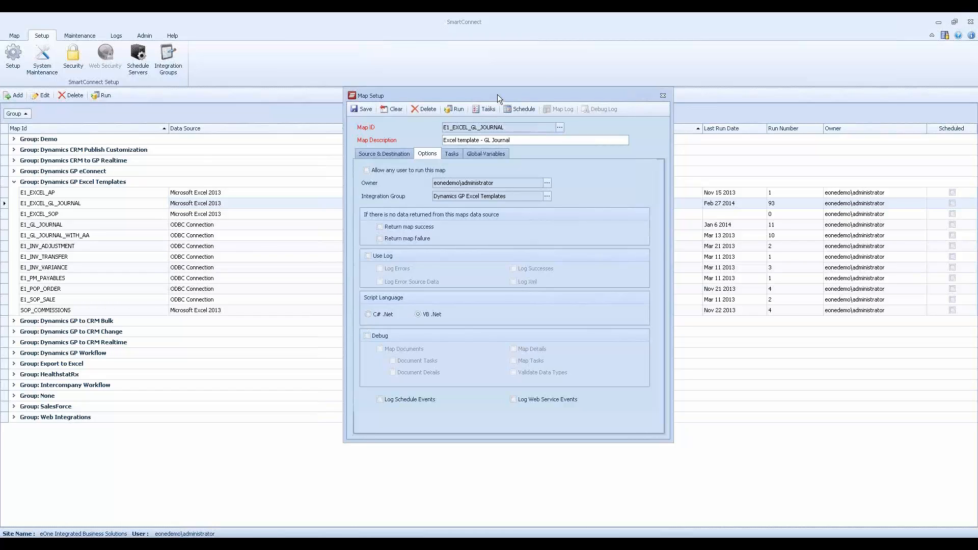
drag(498, 94, 504, 93)
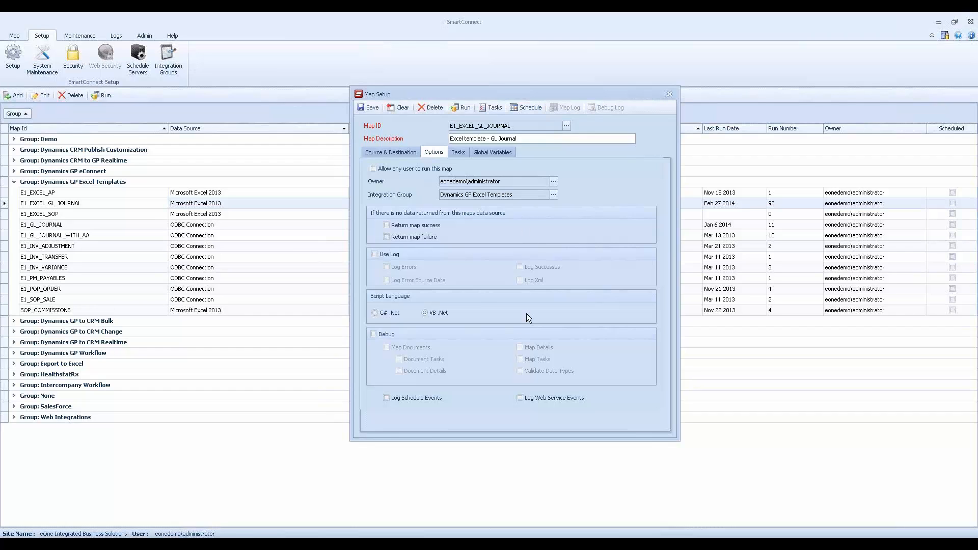
Review the map's pre-task, document-task and post-task stages, including those for document and map success or failure.
click(465, 152)
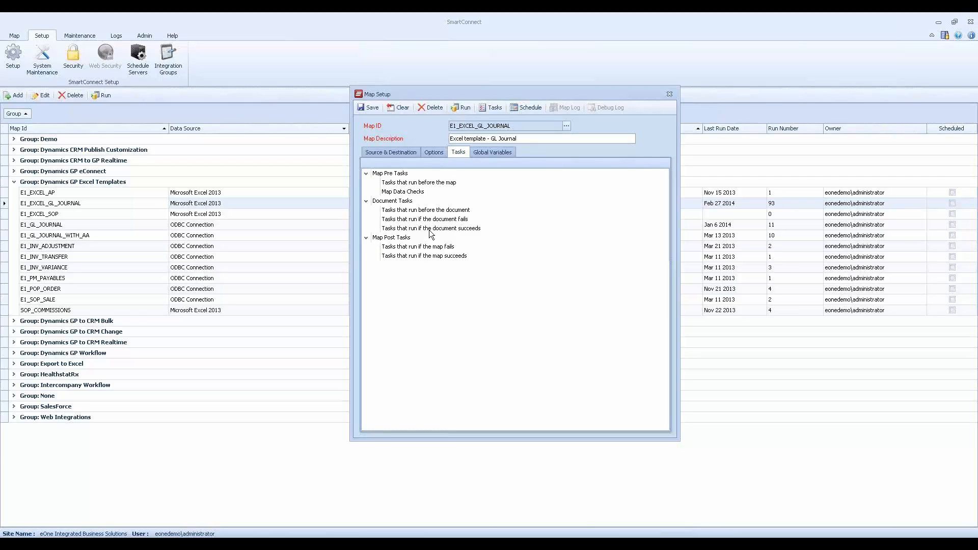
click(394, 176)
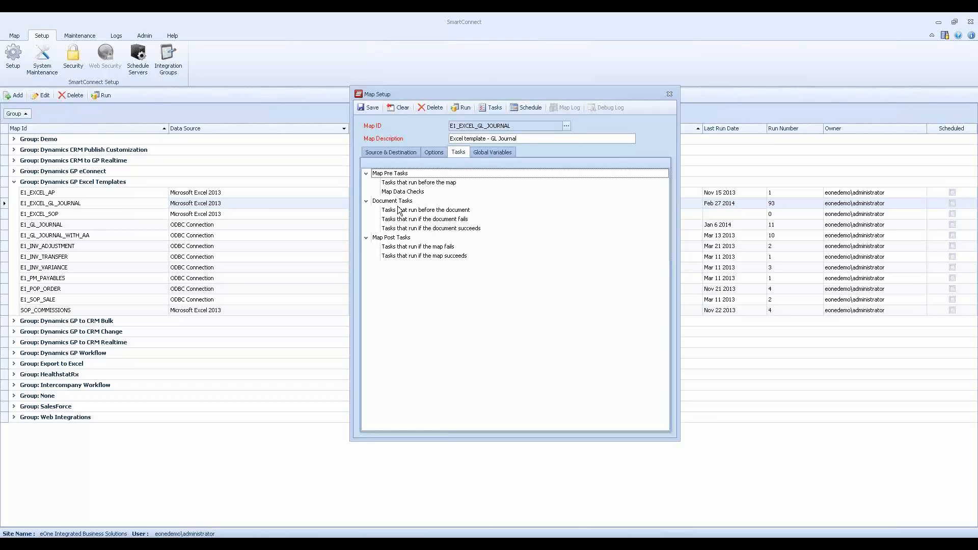
scroll(434, 232, down, 1)
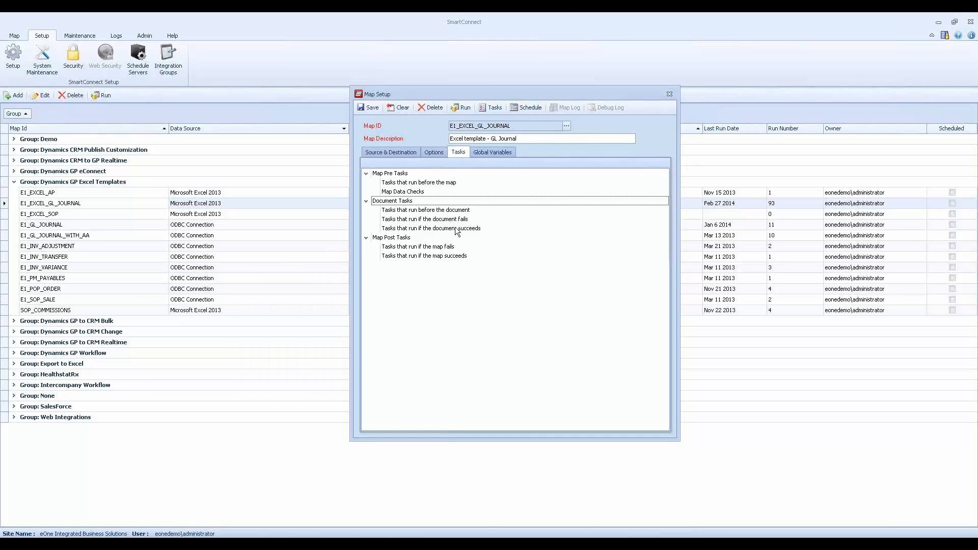
click(457, 229)
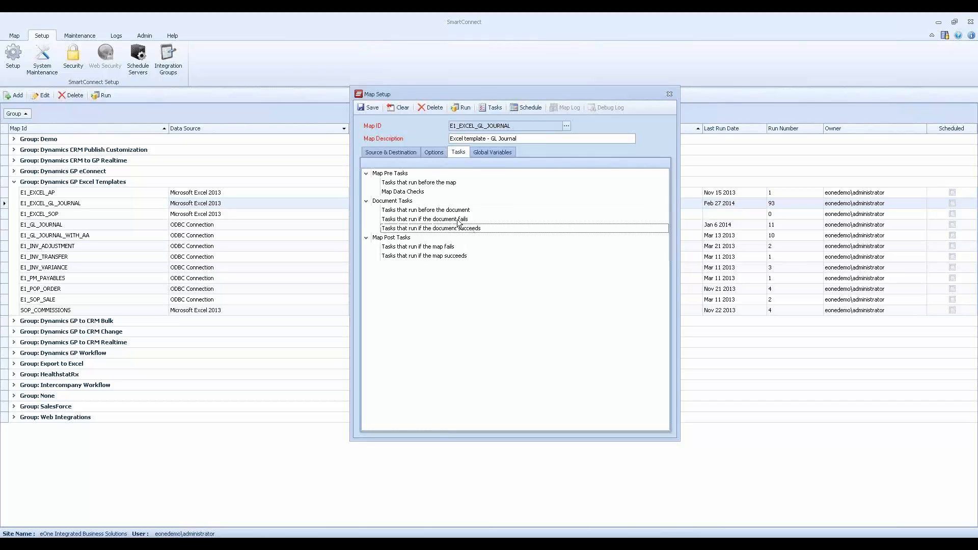
click(457, 220)
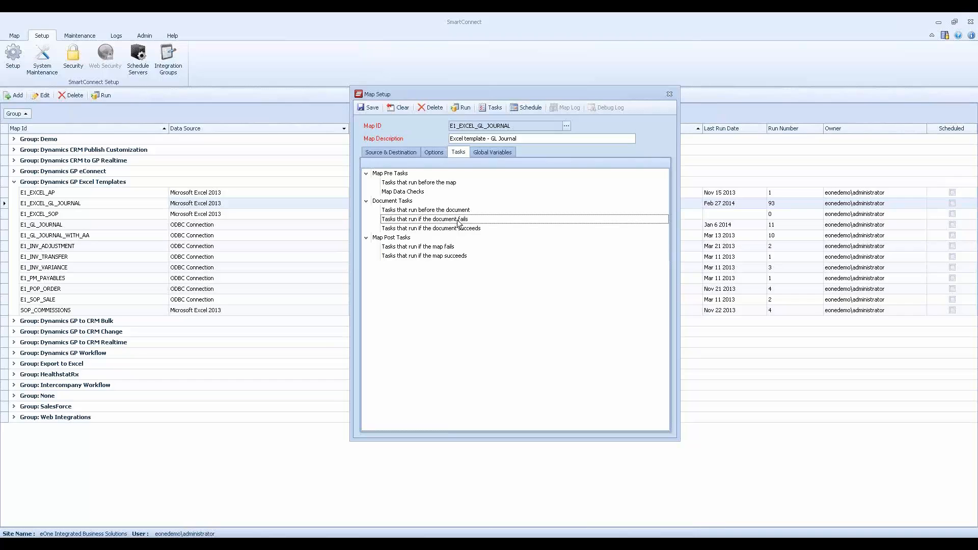
click(457, 211)
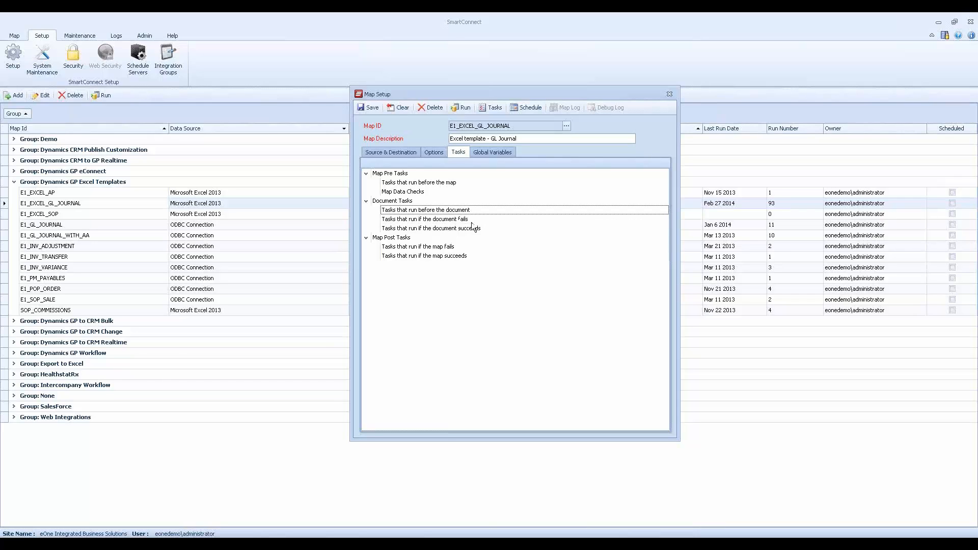
click(401, 239)
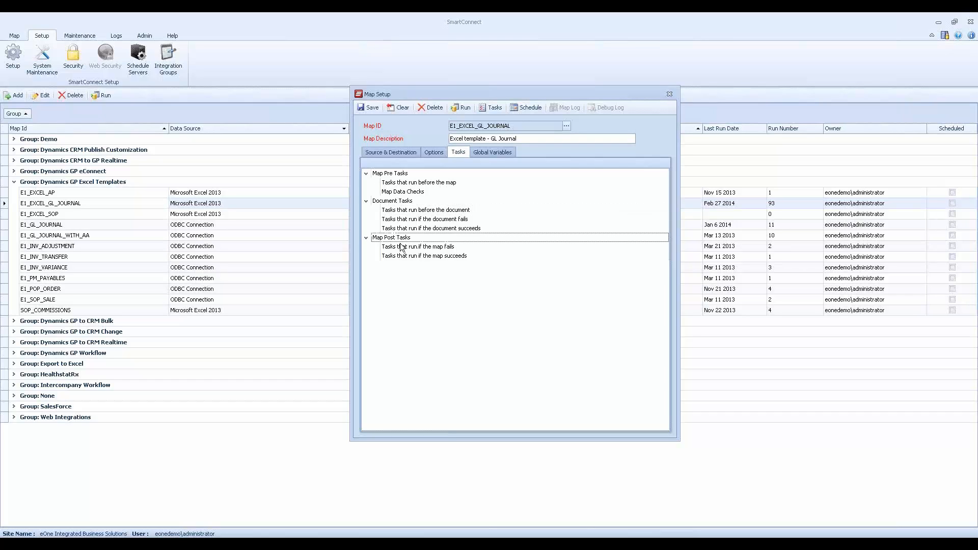
click(445, 250)
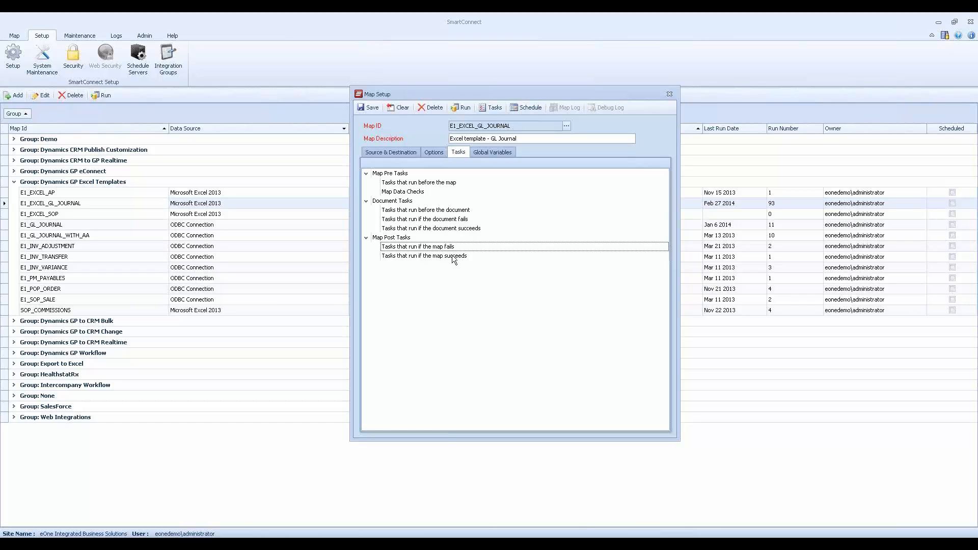
click(452, 256)
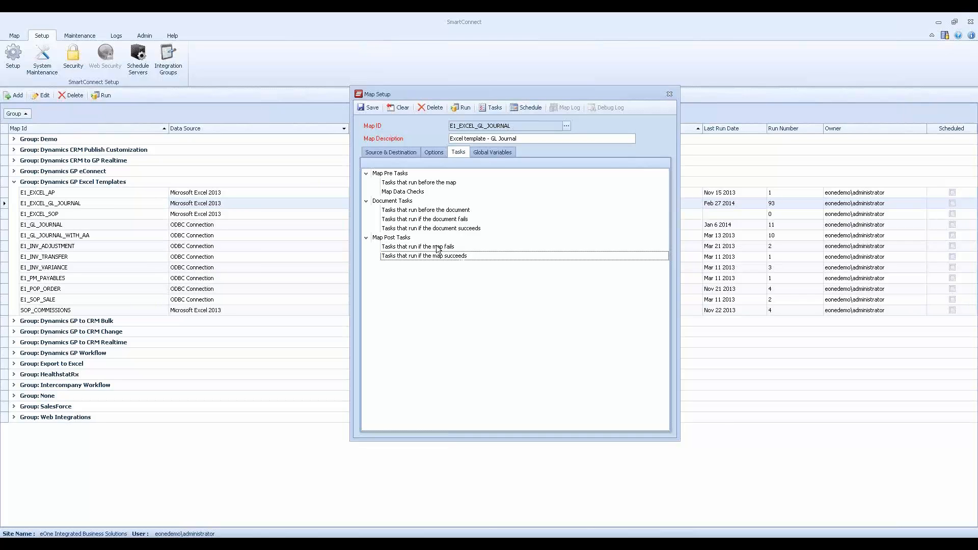
Start a Send Email task for when the map fails and load the EMAILERRORS template, leaving its sender and recipient variables blank.
click(438, 248)
right_click(438, 248)
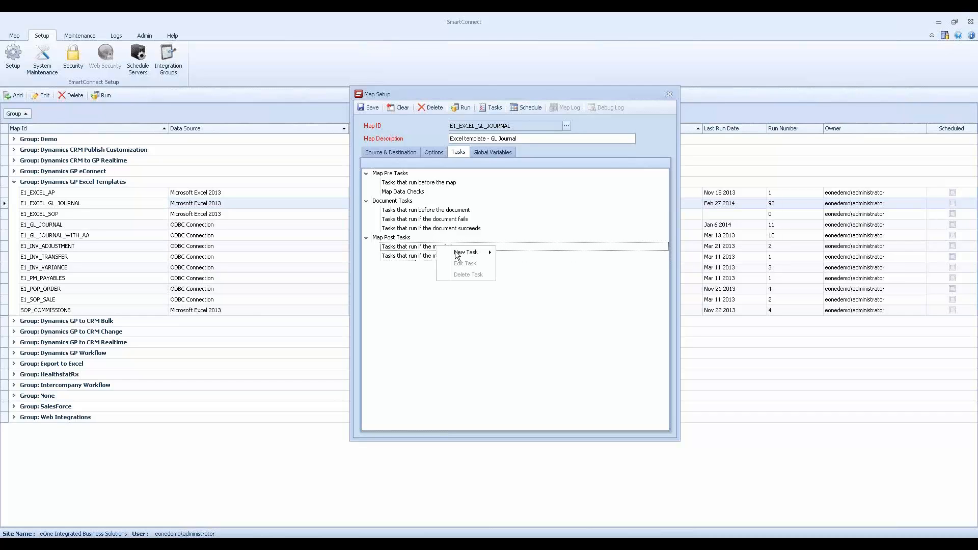
mouse_move(459, 256)
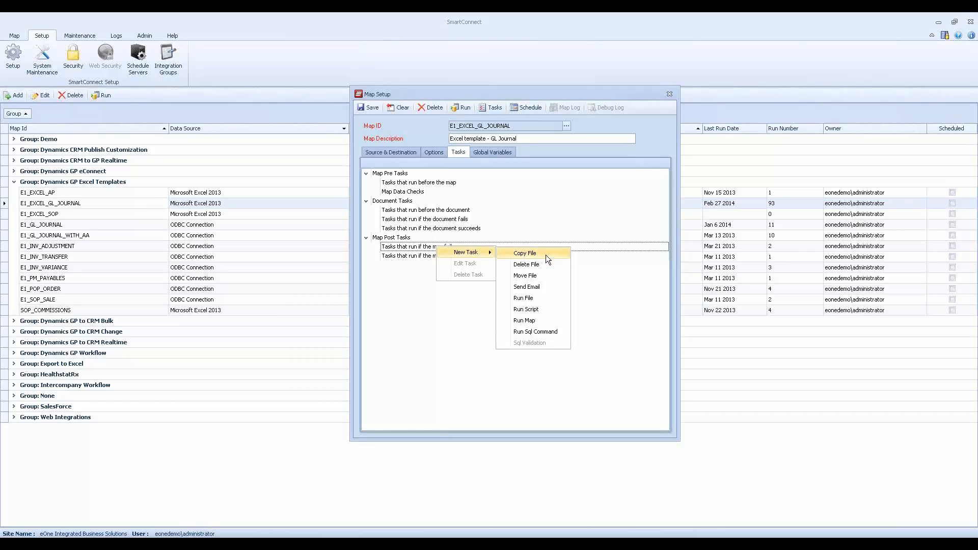
click(549, 287)
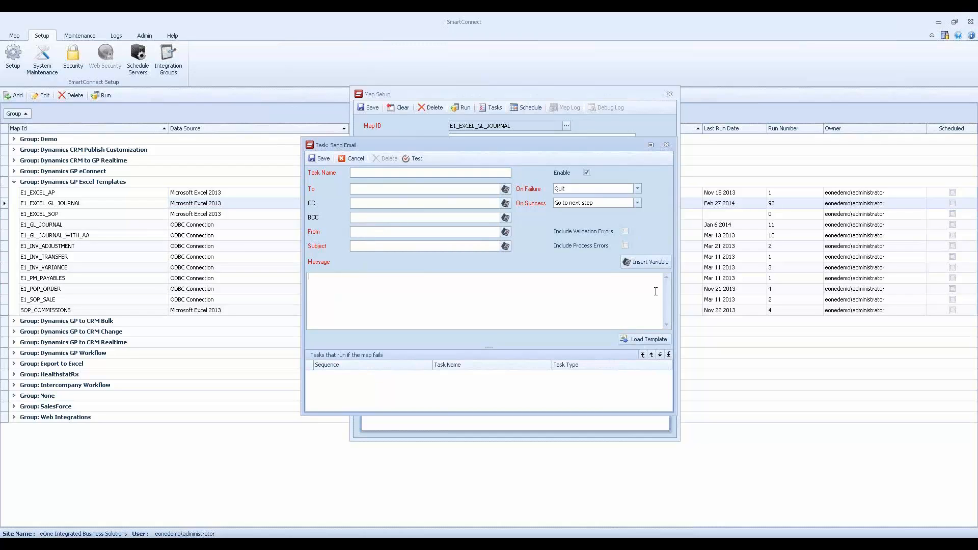
click(643, 339)
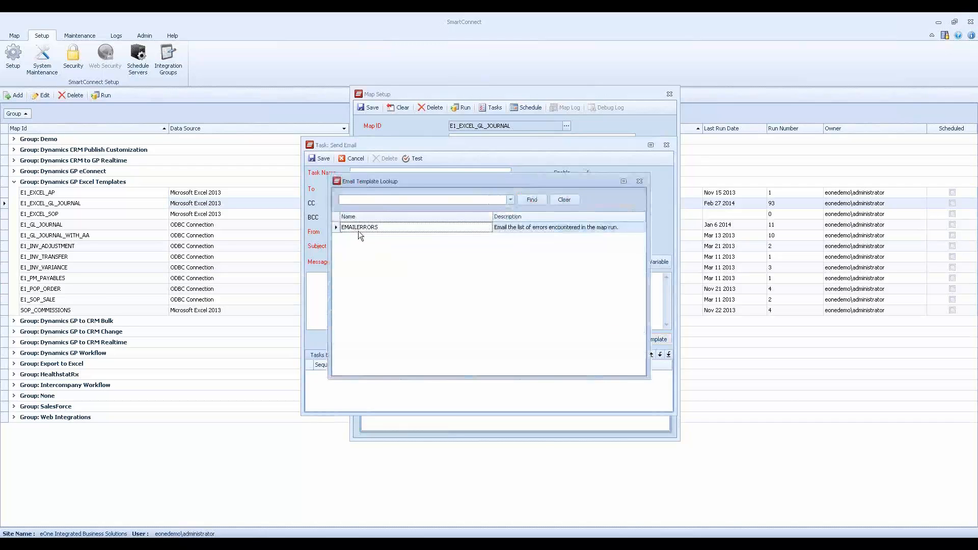
double_click(359, 229)
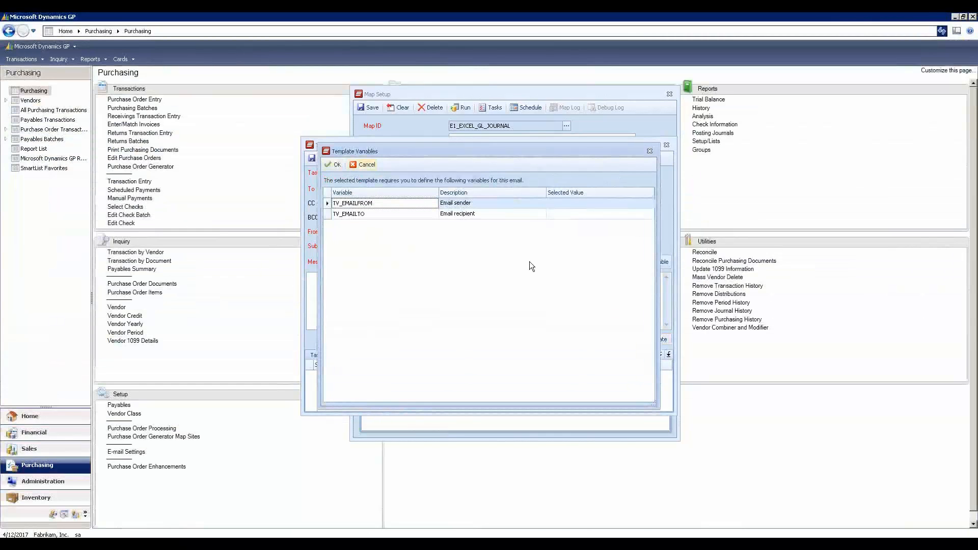
click(333, 164)
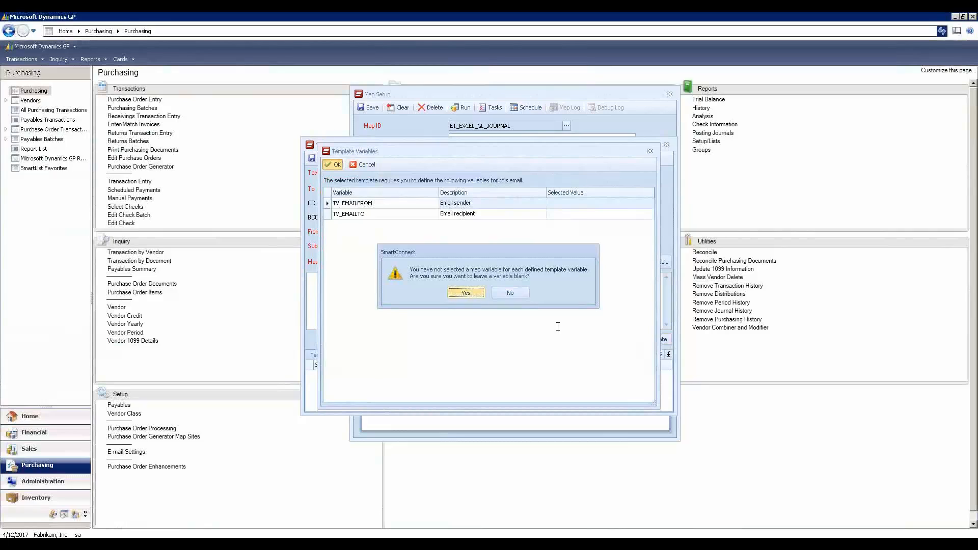
key(Return)
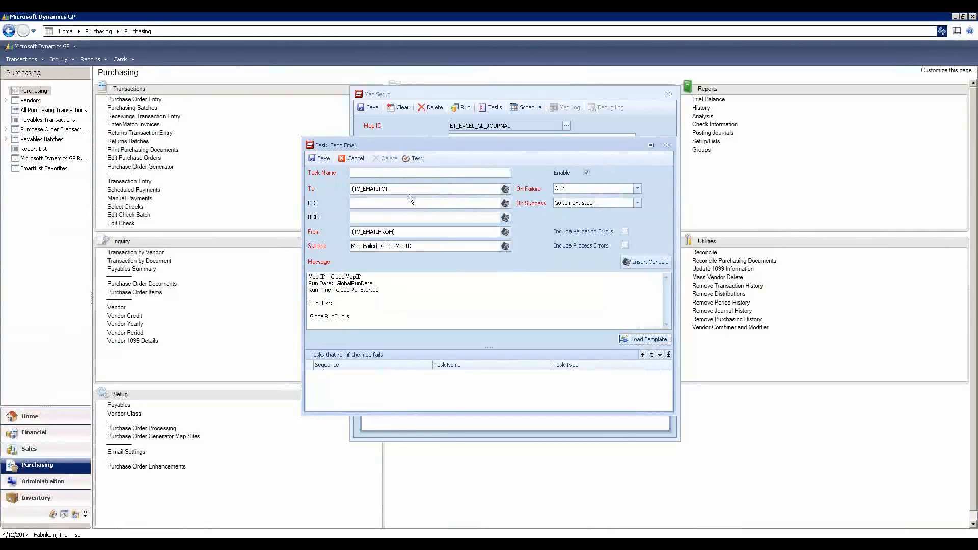
Examine the recipient, subject and message variables in the error email, including GlobalMapID and GlobalRunErrors, and close the task without saving.
click(394, 191)
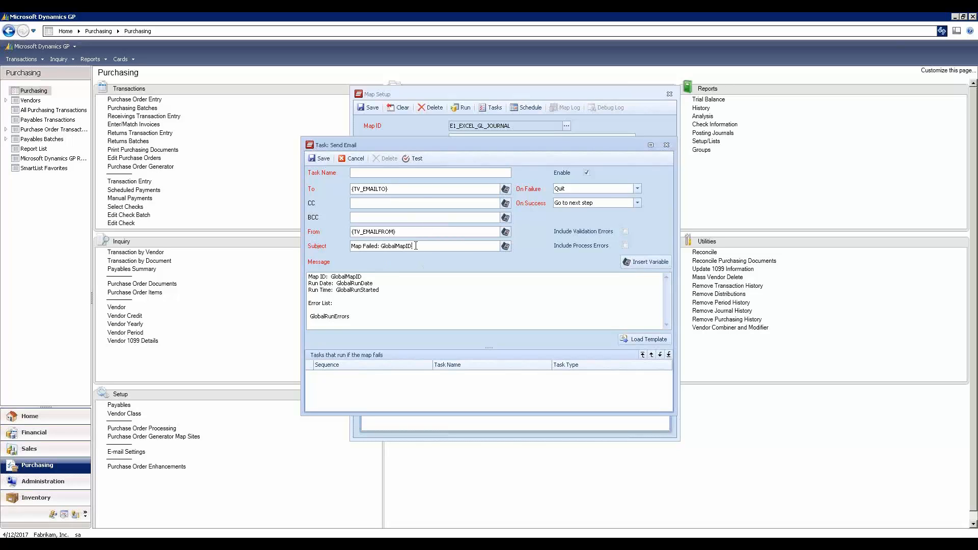
key(shift+Left)
key(shift+Left)
key(shift+Left)
key(shift+Left)
key(shift+Left)
key(shift+Left)
key(shift+Left)
key(shift+Left)
key(shift+Left)
key(shift+Left)
key(shift+Left)
click(382, 289)
key(Down)
double_click(321, 317)
click(667, 146)
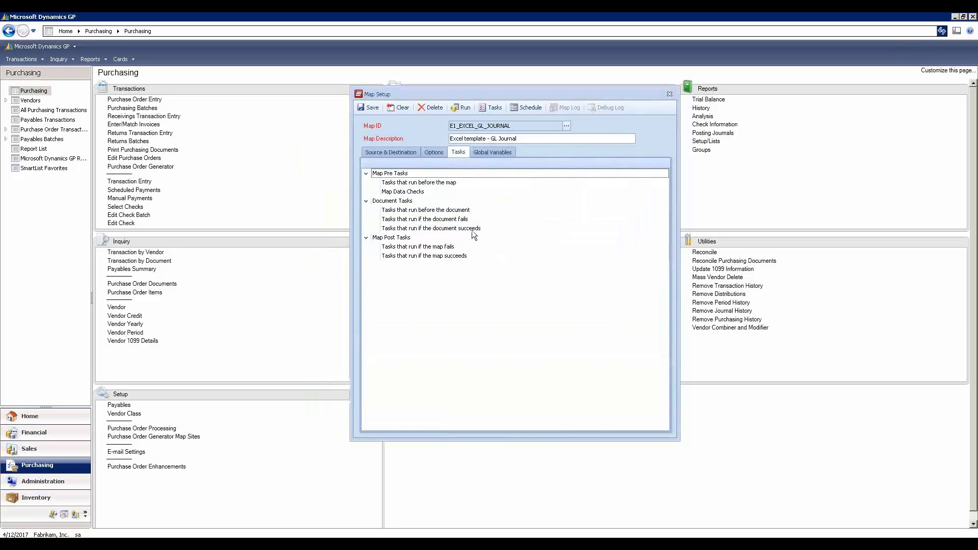
Review the task types available for a failed map, open a blank Run Map task, and close it without saving.
click(448, 249)
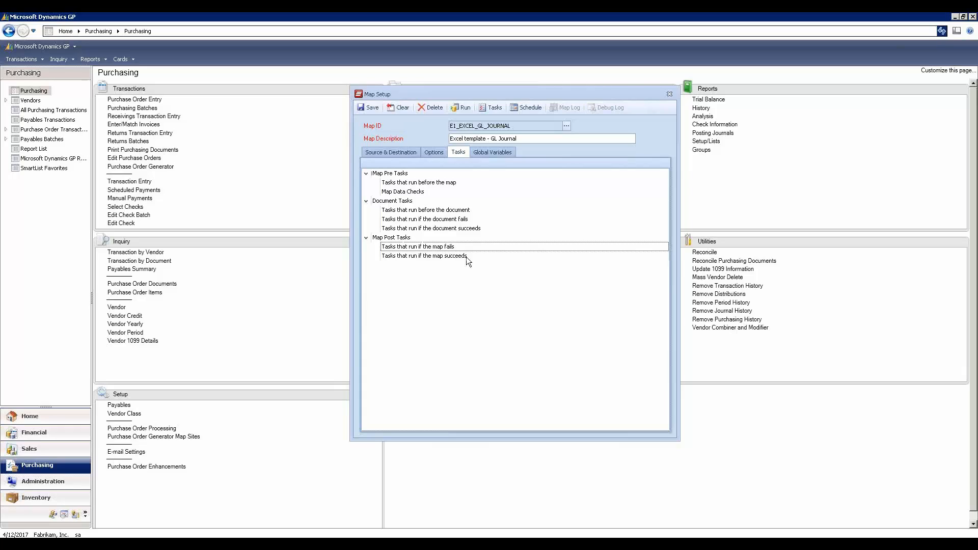
mouse_move(487, 252)
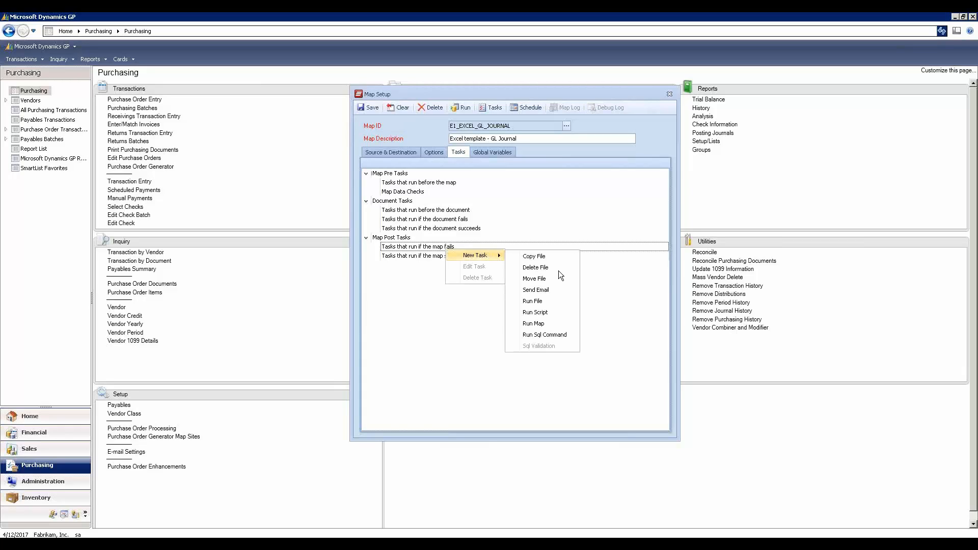
click(549, 324)
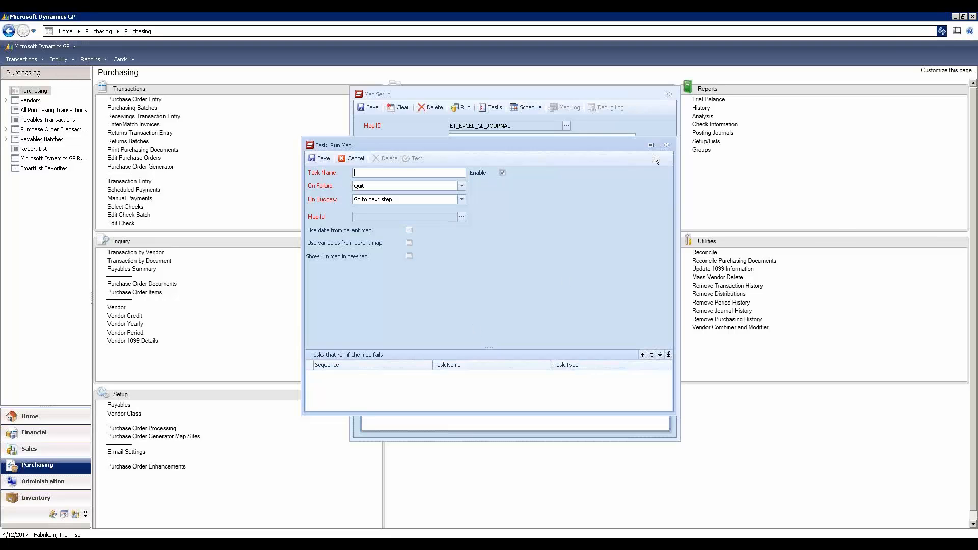
click(666, 146)
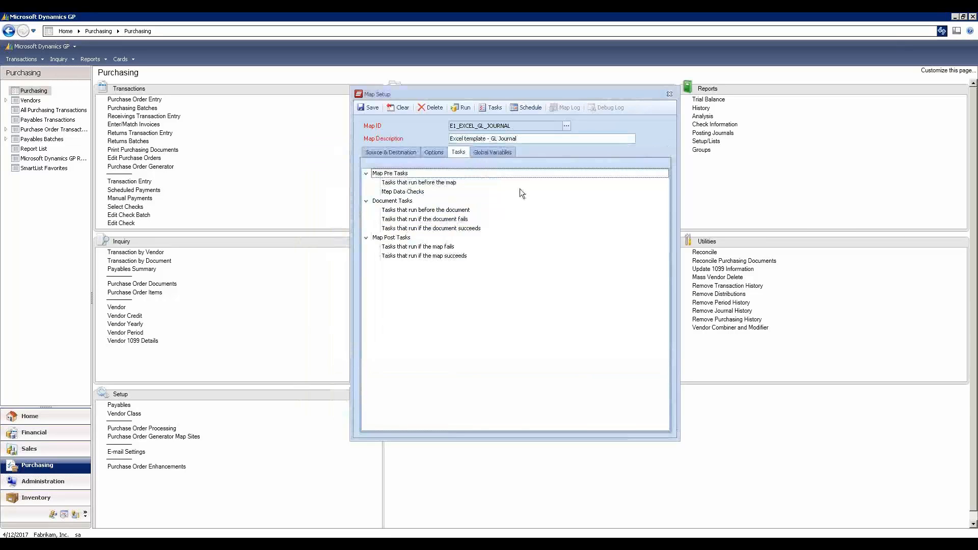
Review the map's global variables and its schedule frequency and repeat options, and close the schedule and the map setup.
click(492, 152)
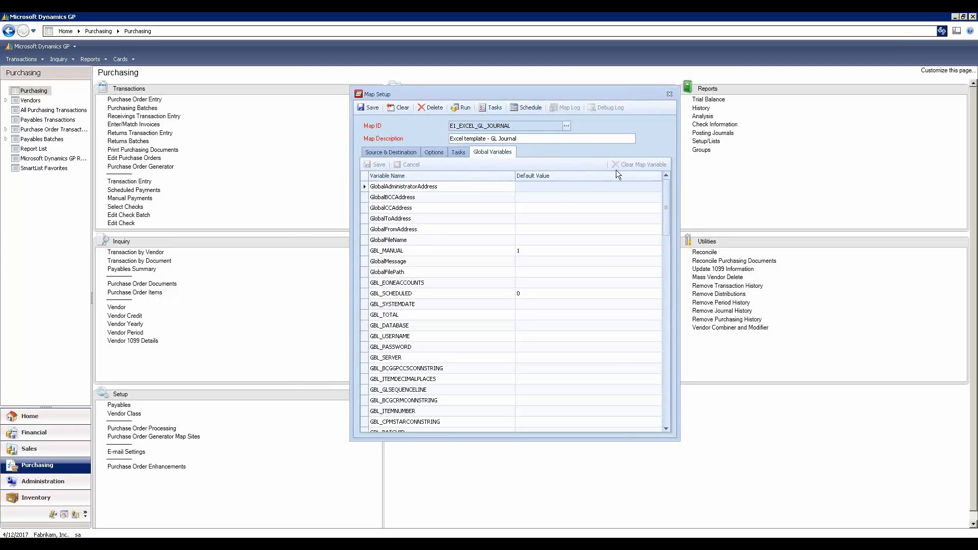
click(527, 108)
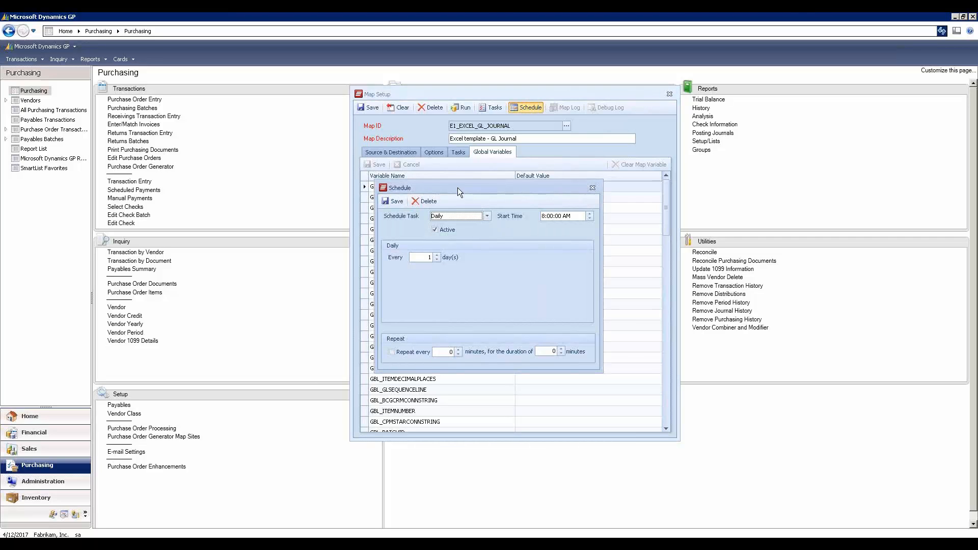
drag(456, 185, 488, 135)
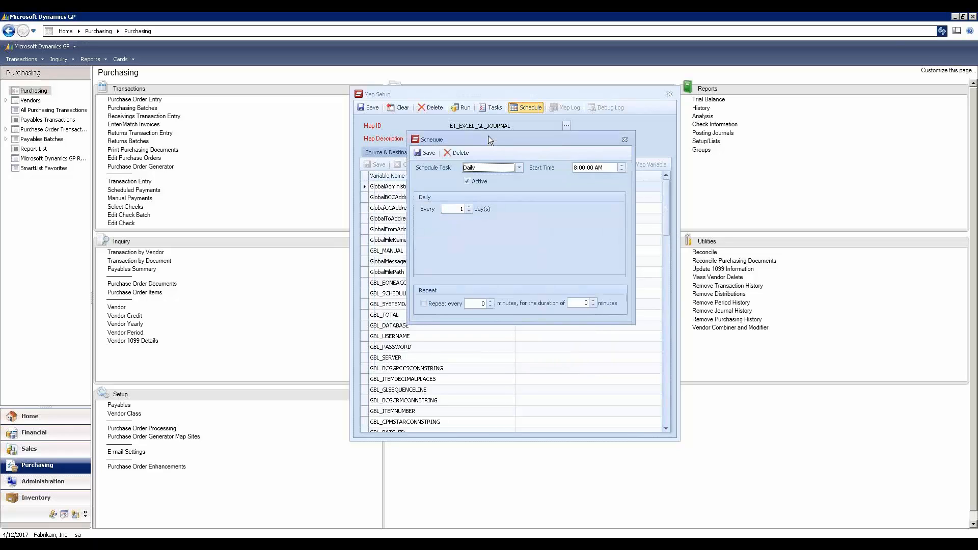
click(518, 168)
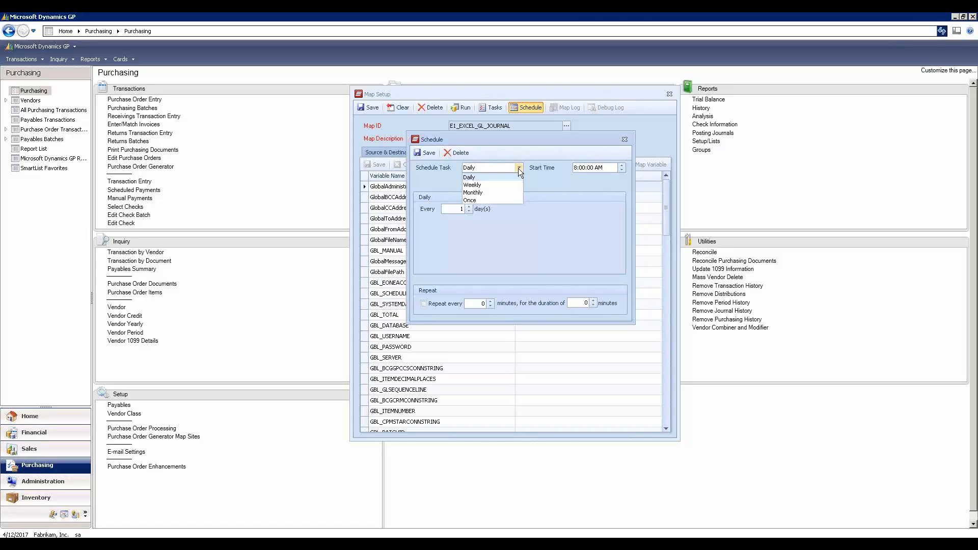
click(562, 184)
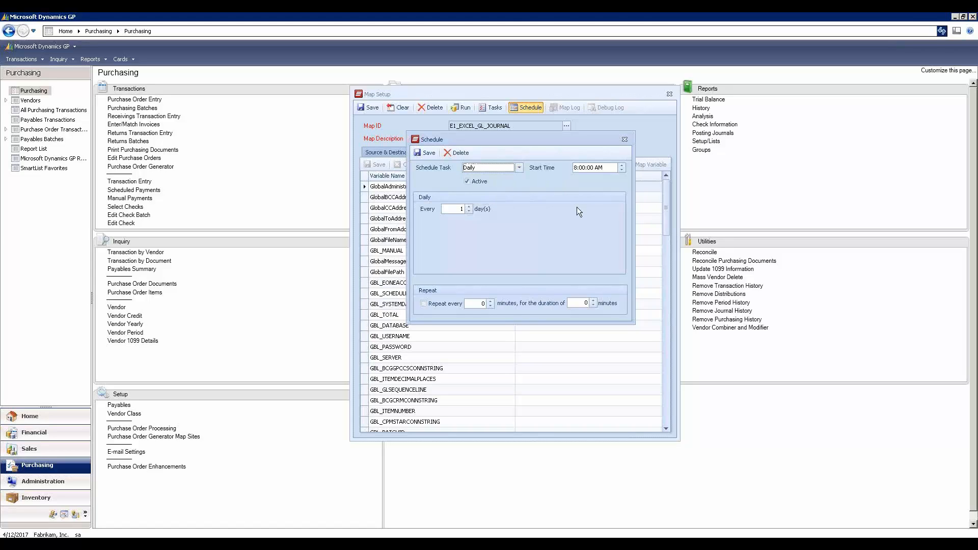
click(423, 304)
click(478, 304)
click(425, 303)
click(628, 140)
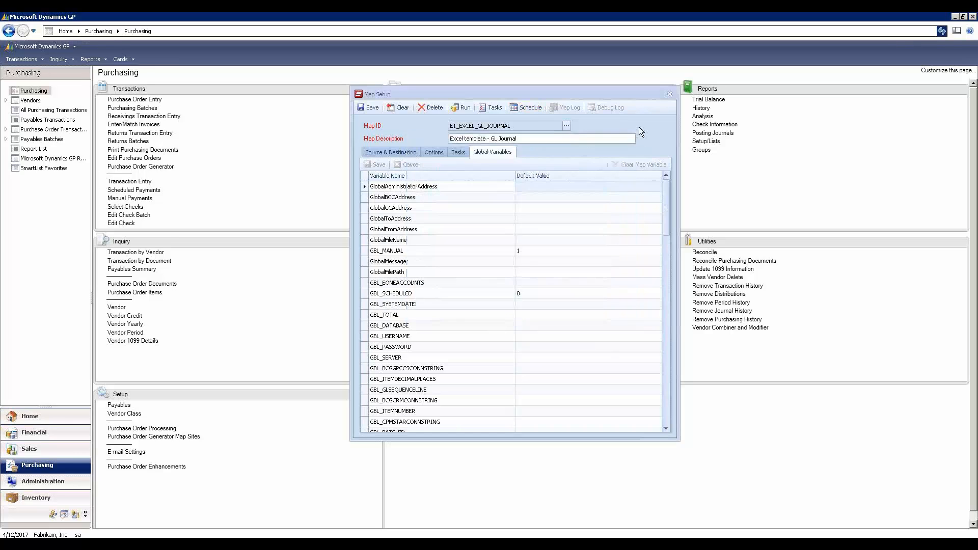
click(669, 93)
click(522, 281)
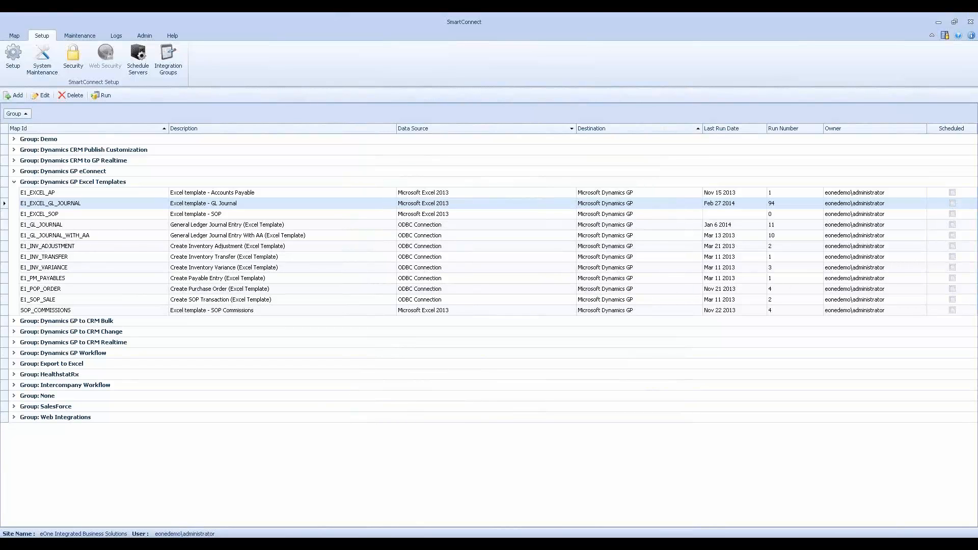
Switch to the Opportunity workbook in Excel and choose Aaron Fitz Electrical's customer number for the new opportunity in cell A14.
mouse_move(700, 544)
key(alt+Tab)
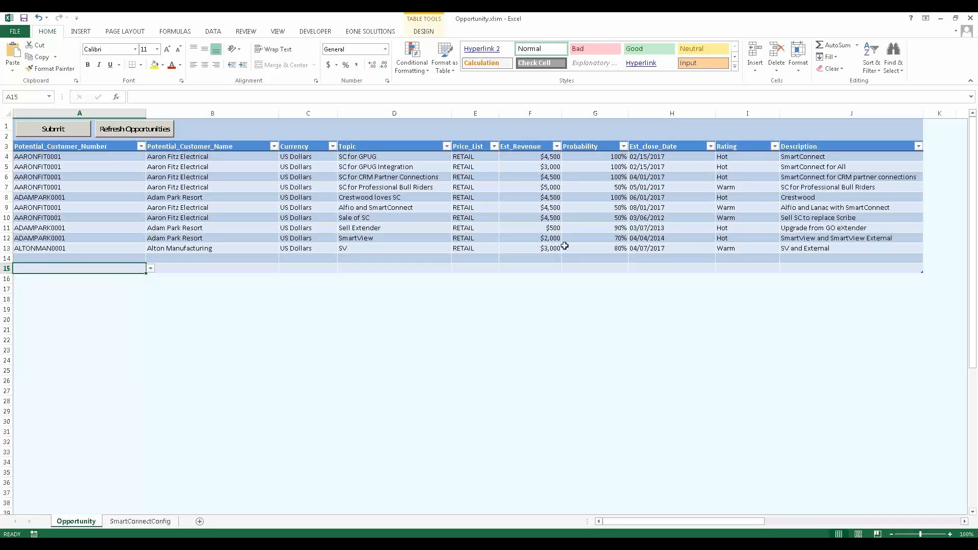
click(116, 259)
key(alt+Down)
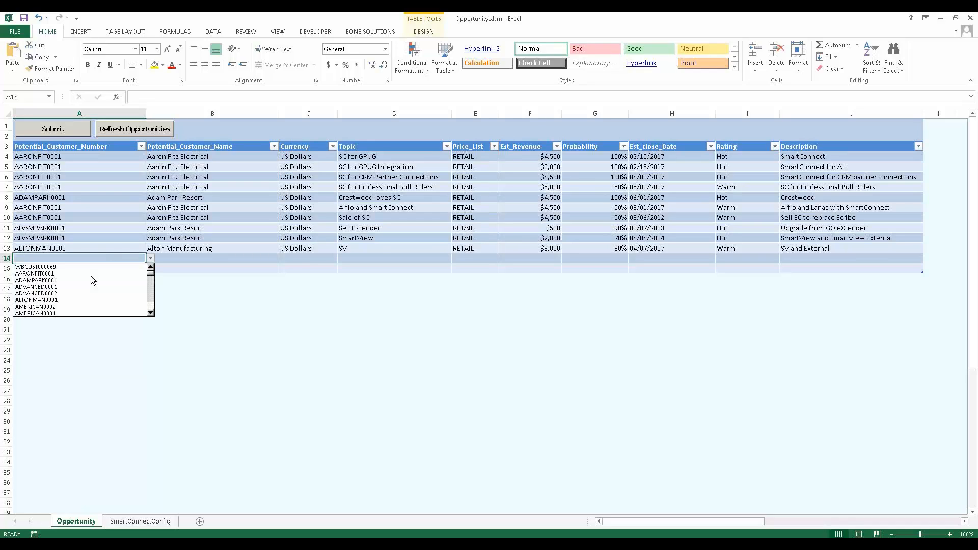
click(36, 273)
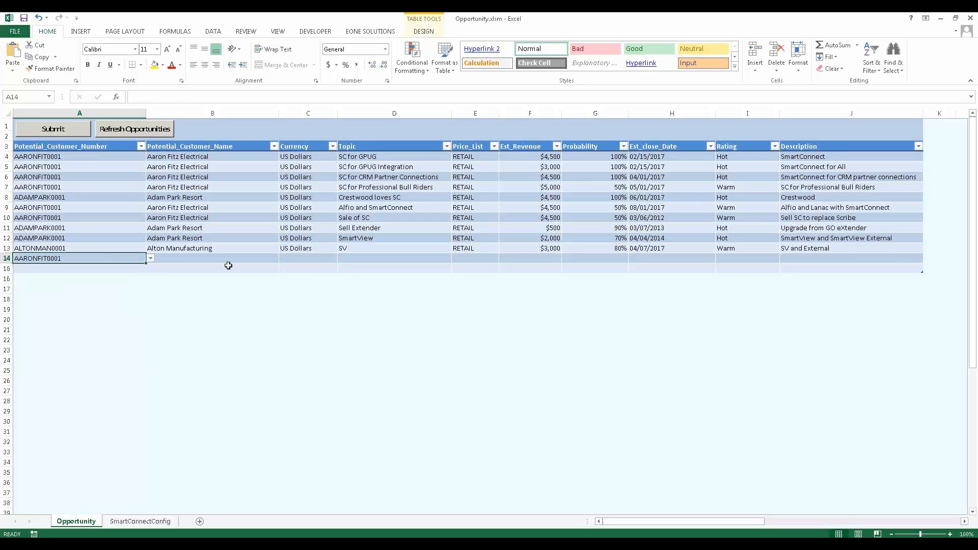
Enter SmartConnects as the topic of the new opportunity in row 14 and choose RETAIL as its price list.
click(389, 259)
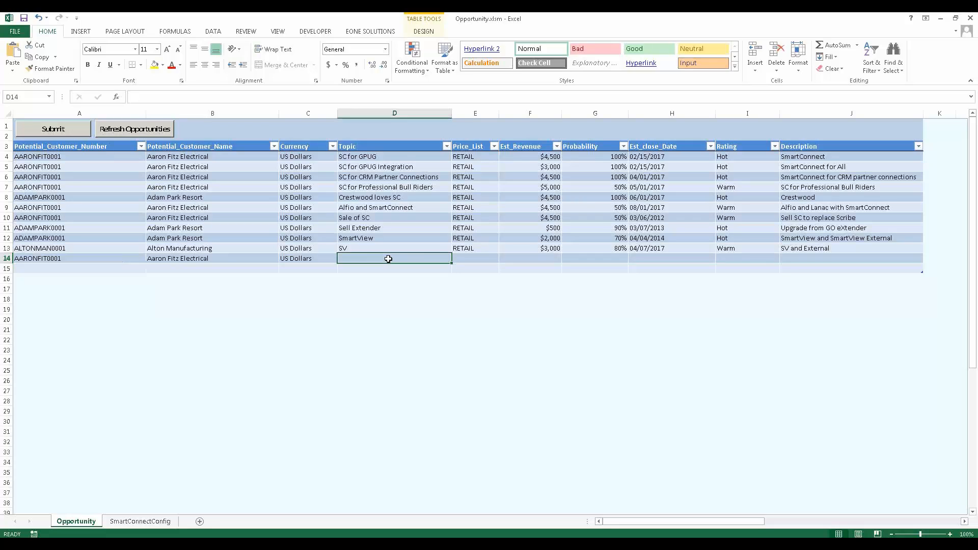
text(Smart)
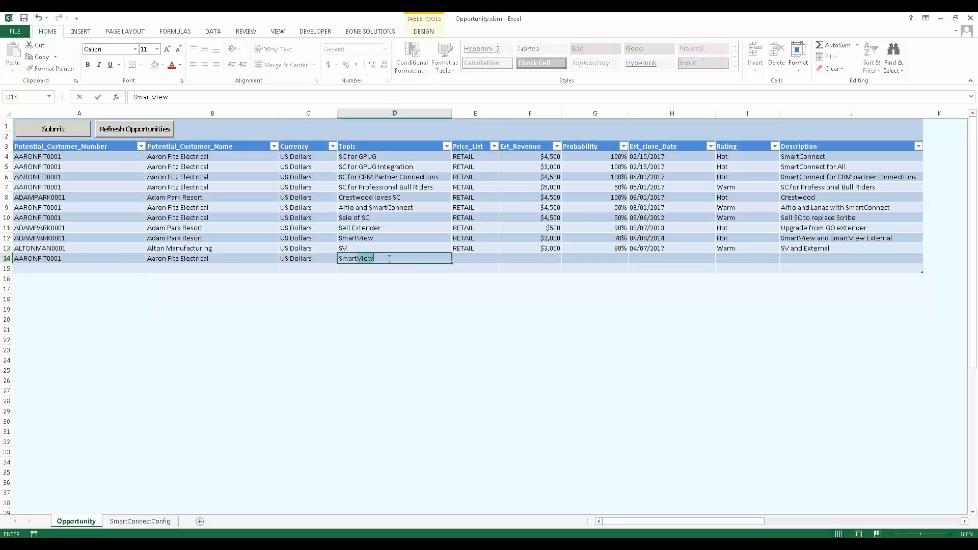
text(Connects)
key(Tab)
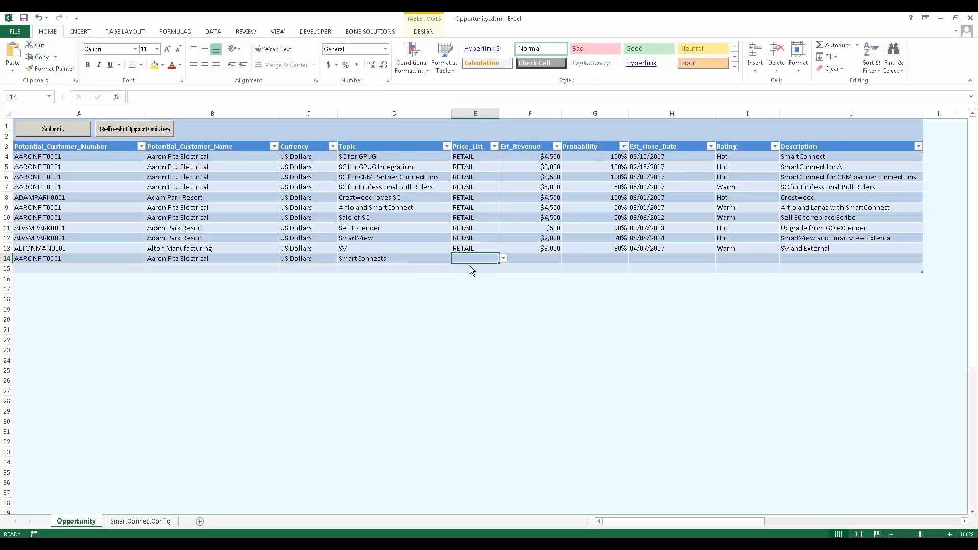
key(alt+Down)
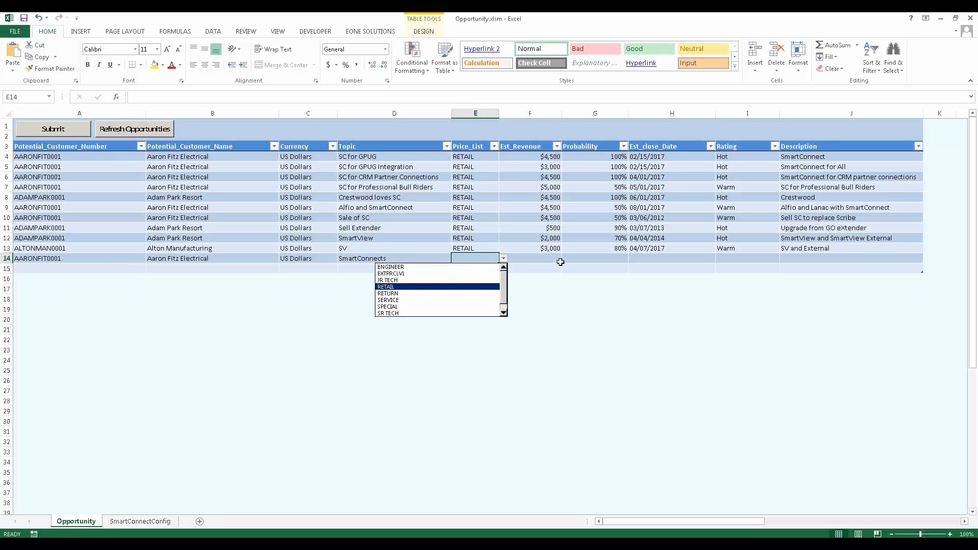
key(Return)
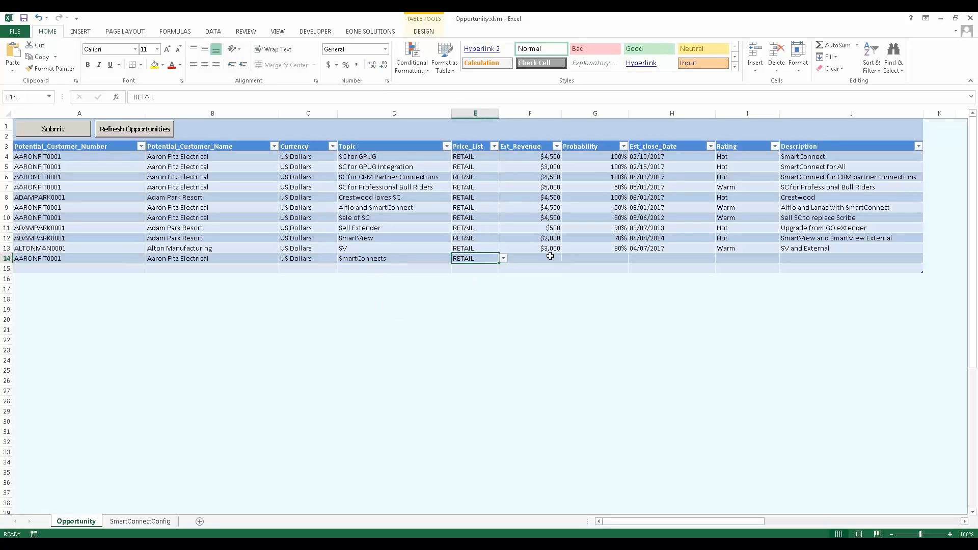
Set the estimated revenue of the row 14 opportunity to 4500 and its probability to 75%.
click(550, 256)
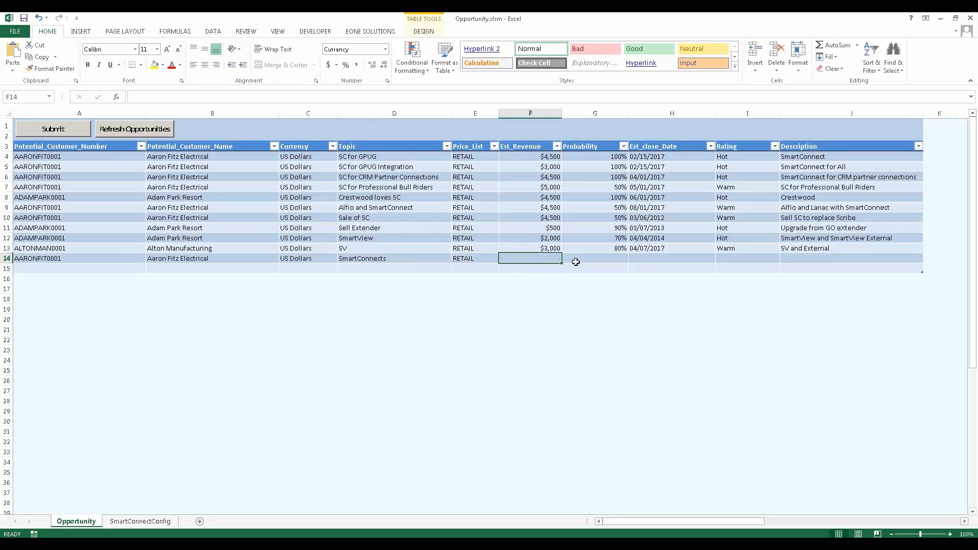
text(4500)
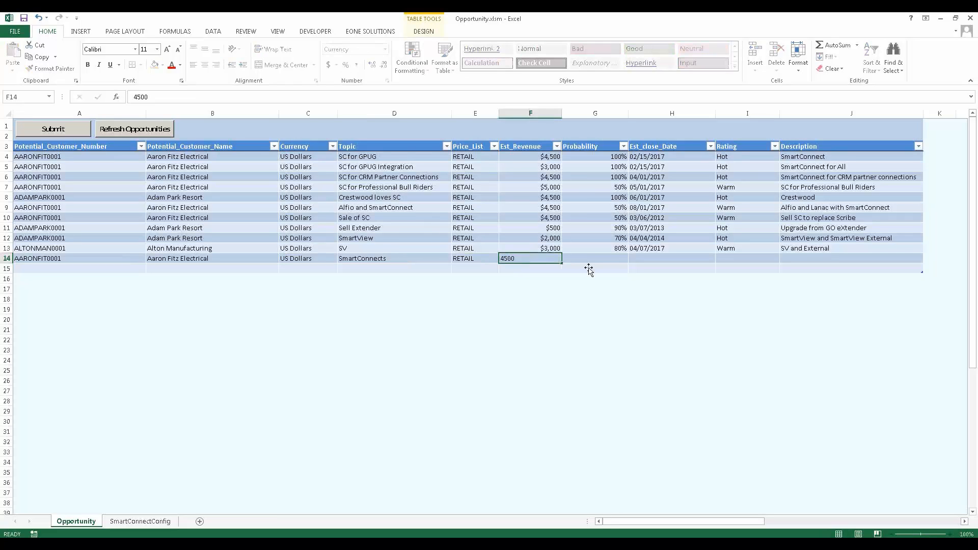
click(625, 261)
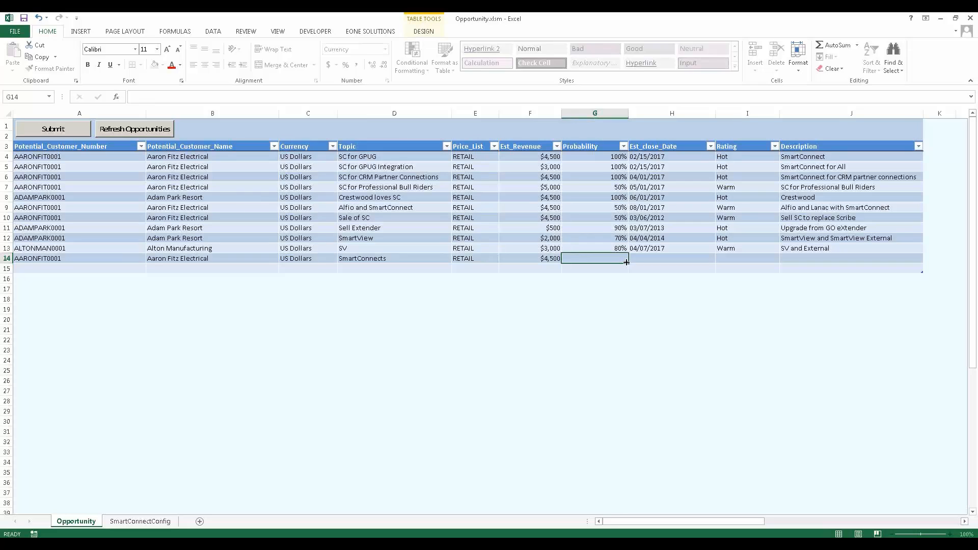
text(75)
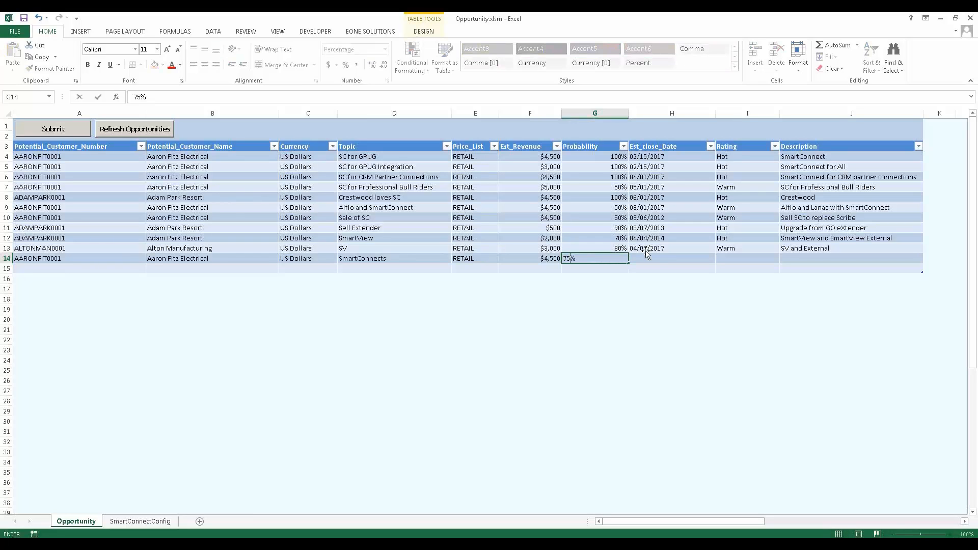
Set the row 14 opportunity's estimated close date to 04/12/2017 and its rating to Warm.
click(659, 259)
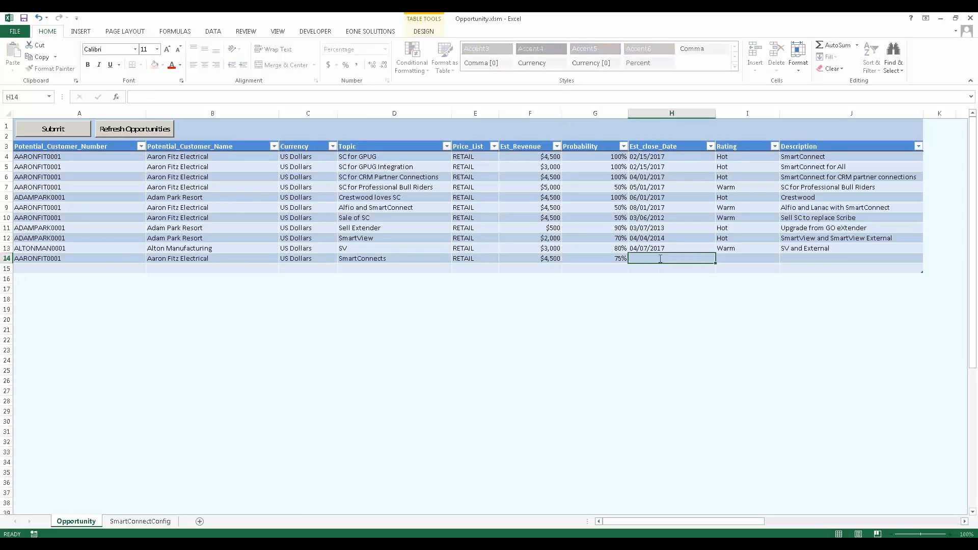
text(04/1)
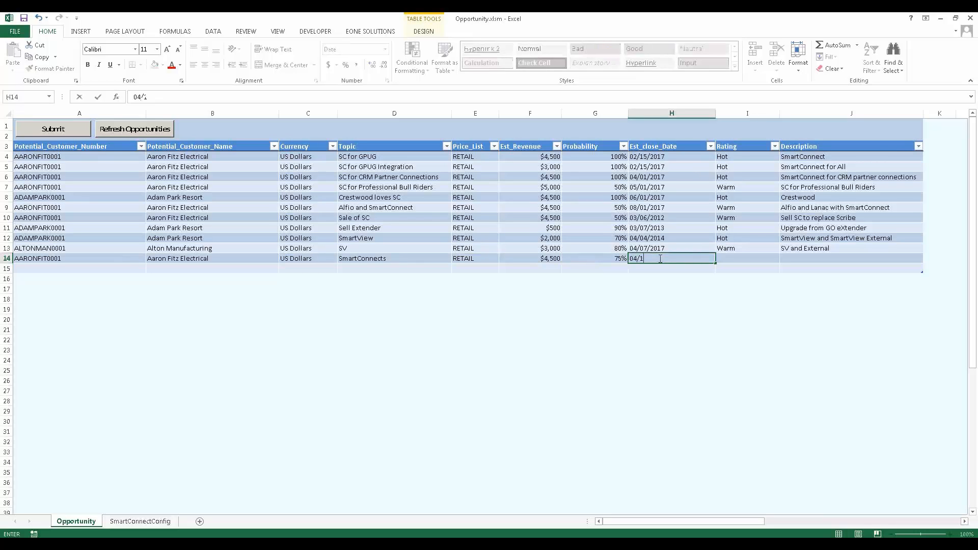
text(2/2017)
key(Tab)
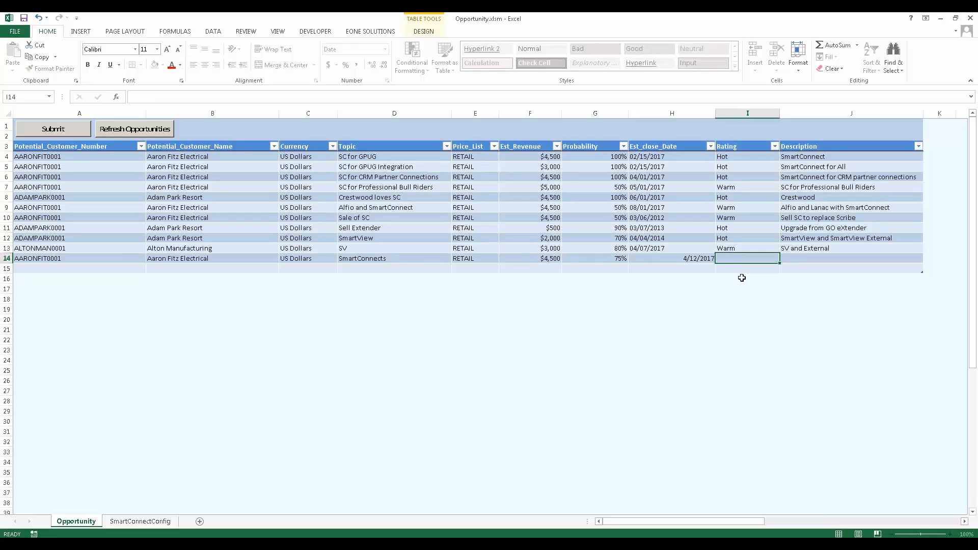
text(warm)
Enter the description "SC for GP and CRM and SF" for the row 14 opportunity.
click(876, 258)
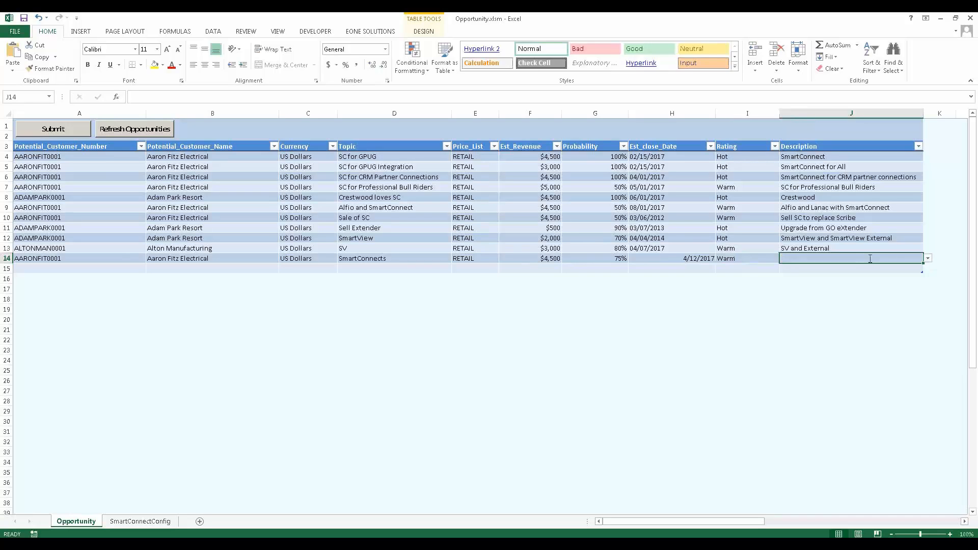
text(S)
key(BackSpace)
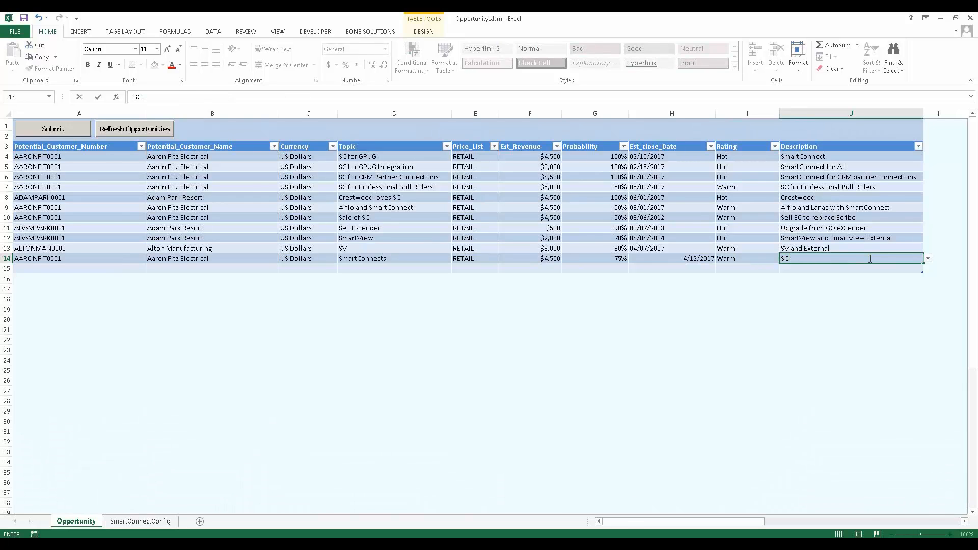
text(for GP and CRM and SF)
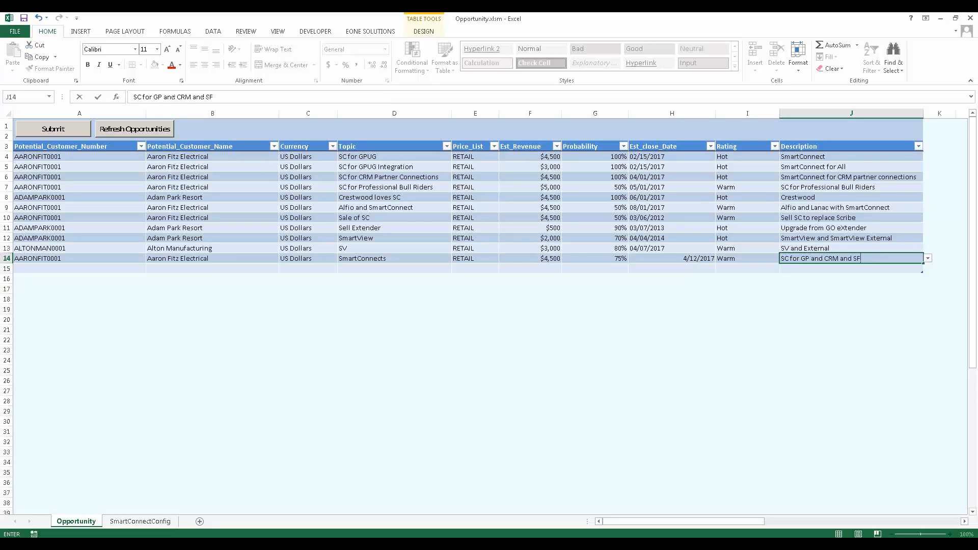
key(Tab)
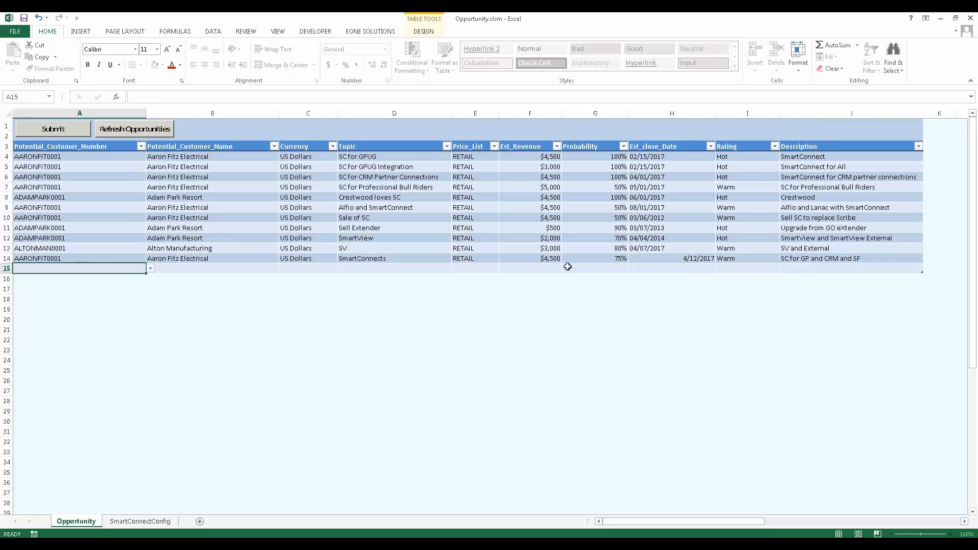
Change Alton Manufacturing's SV opportunity in row 13 to a probability of 100% and a Hot rating.
click(618, 249)
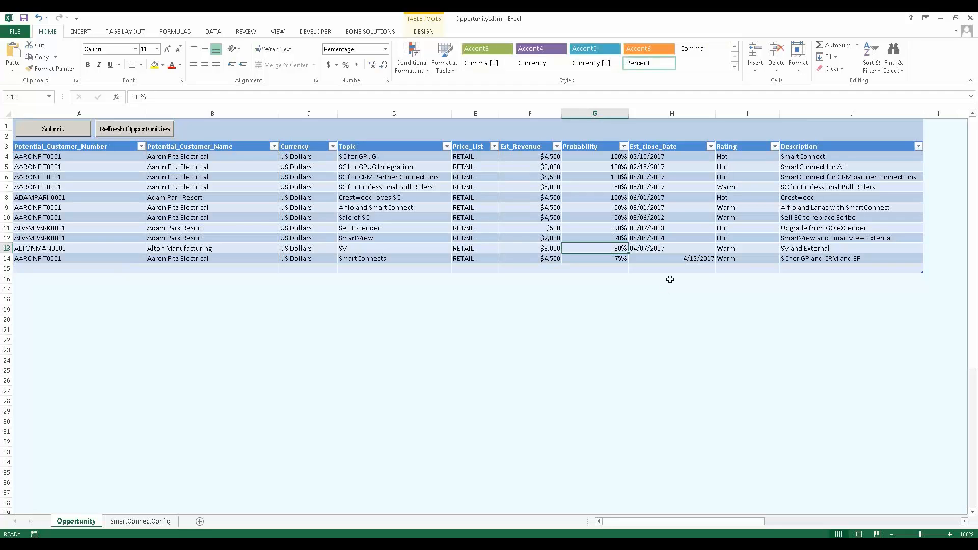
text(100)
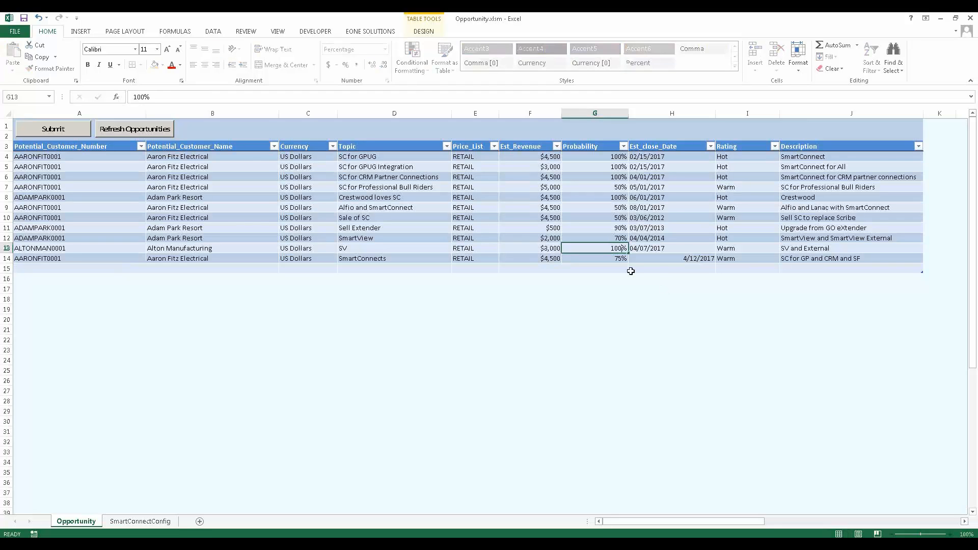
click(647, 244)
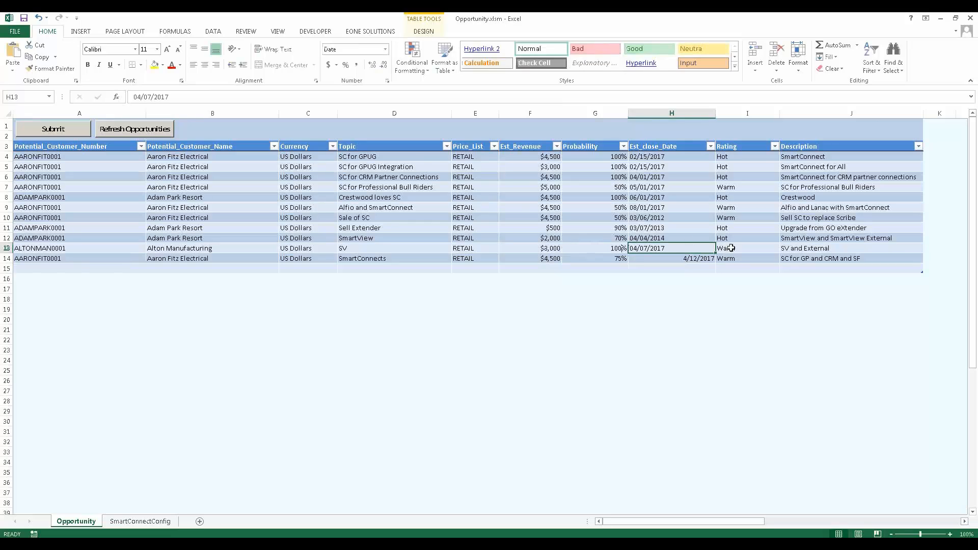
click(764, 249)
click(785, 249)
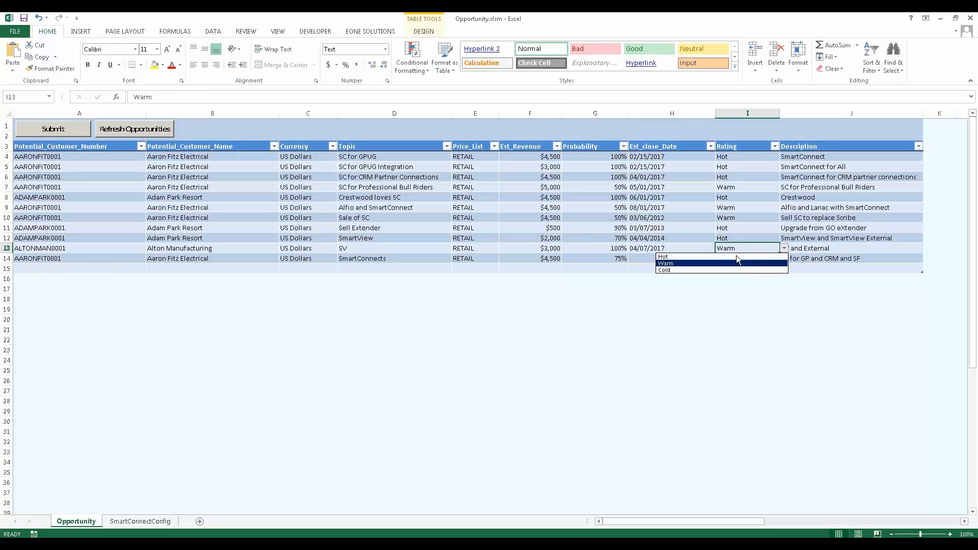
click(706, 257)
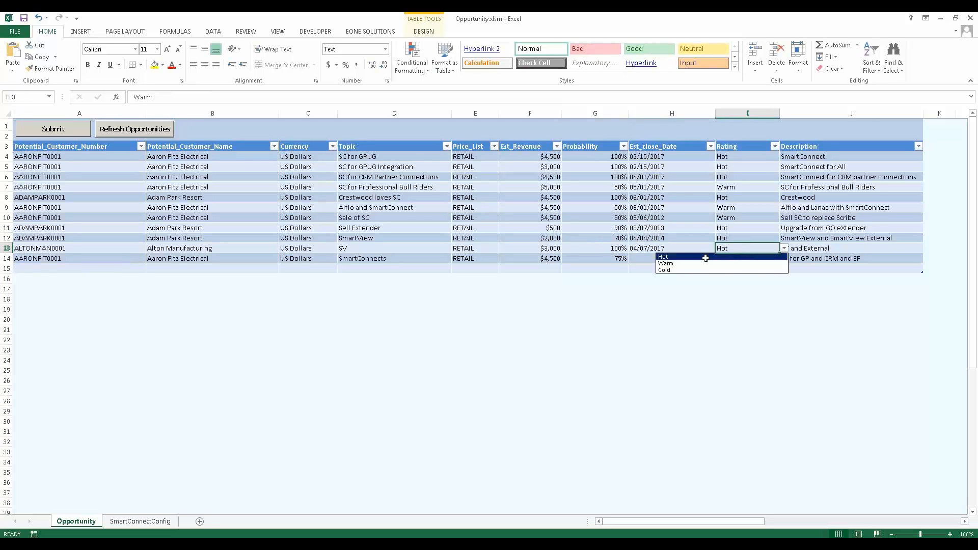
Submit the workbook's opportunity changes, then switch to Dynamics CRM and refresh the Open Opportunities list.
click(135, 131)
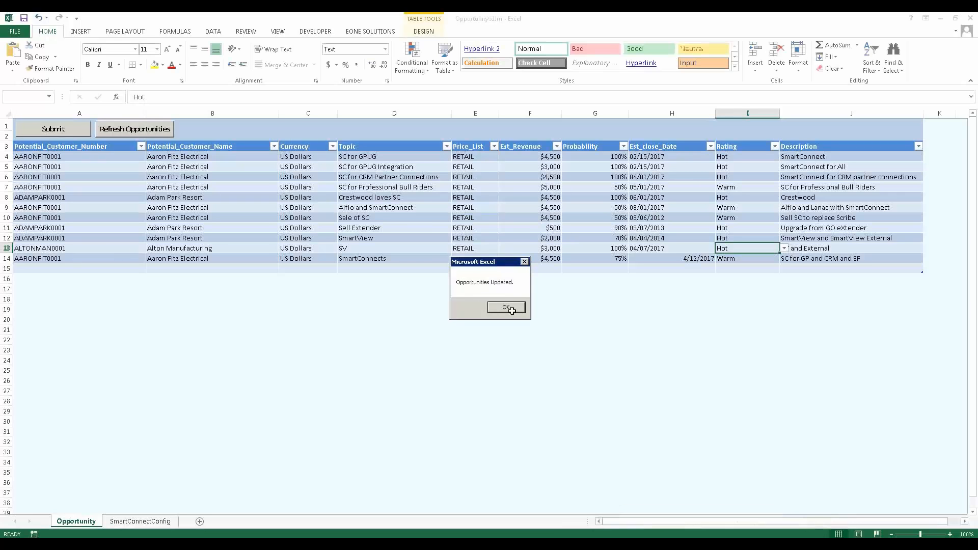
key(Return)
key(alt+Tab)
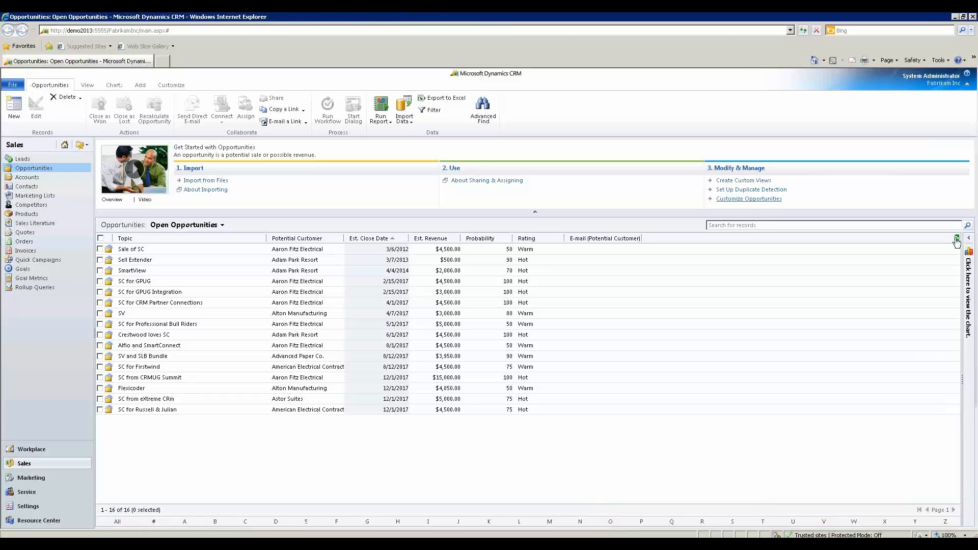
click(957, 239)
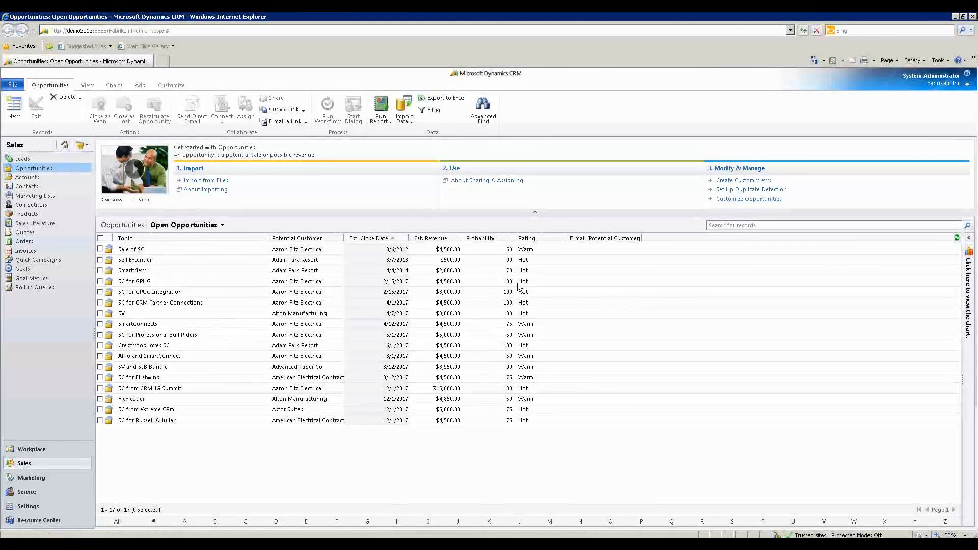
Sort the open opportunities by probability, then open Alton Manufacturing's SV opportunity and close its window.
click(501, 240)
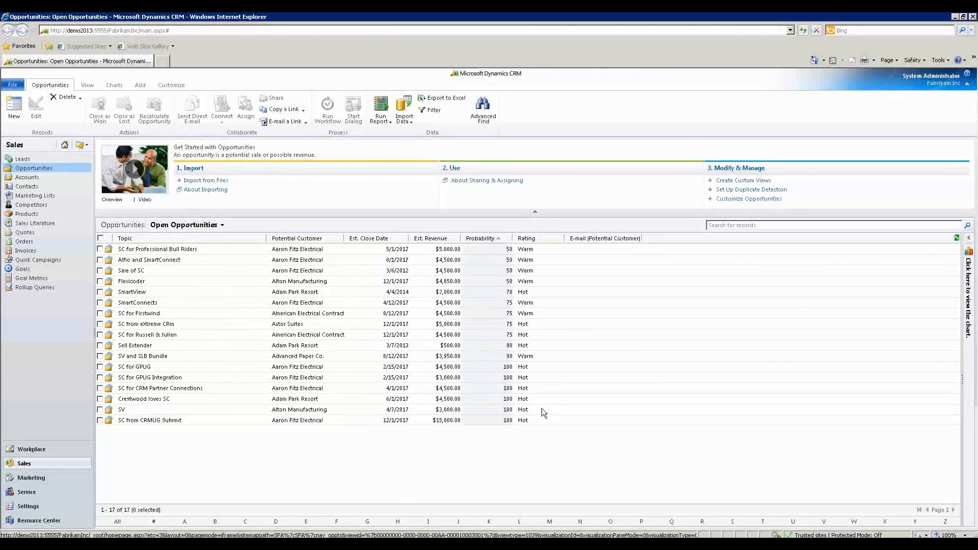
click(326, 412)
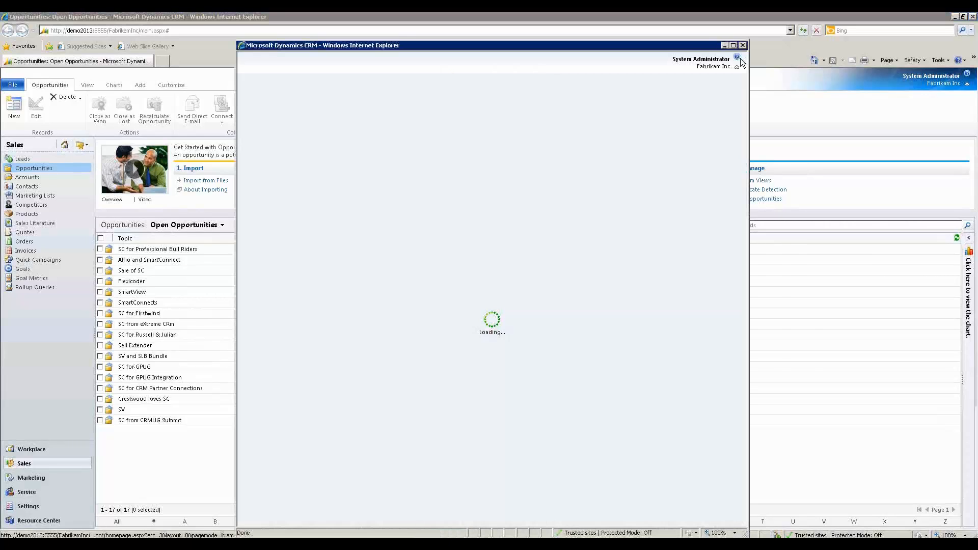
click(742, 46)
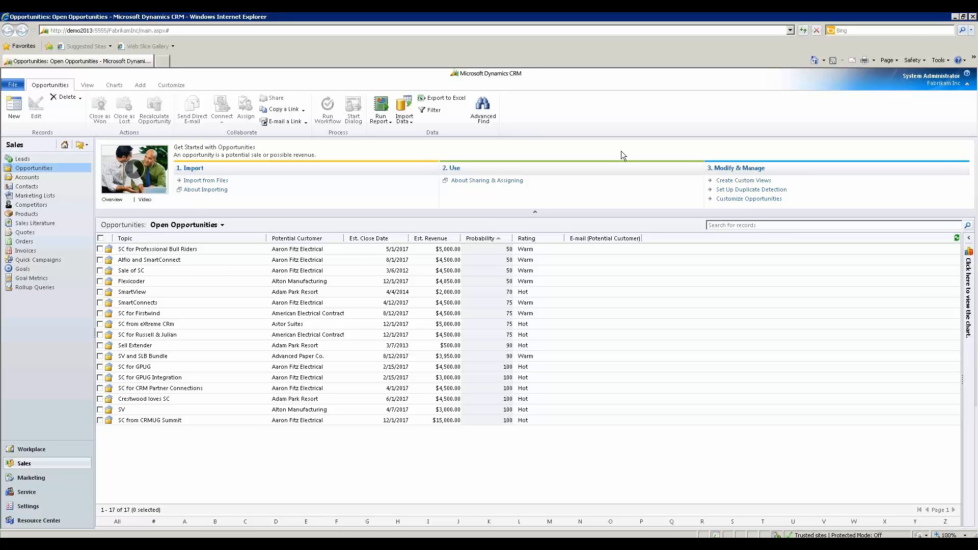
Switch from Dynamics CRM and Excel back to SmartConnect and open its security settings.
click(955, 17)
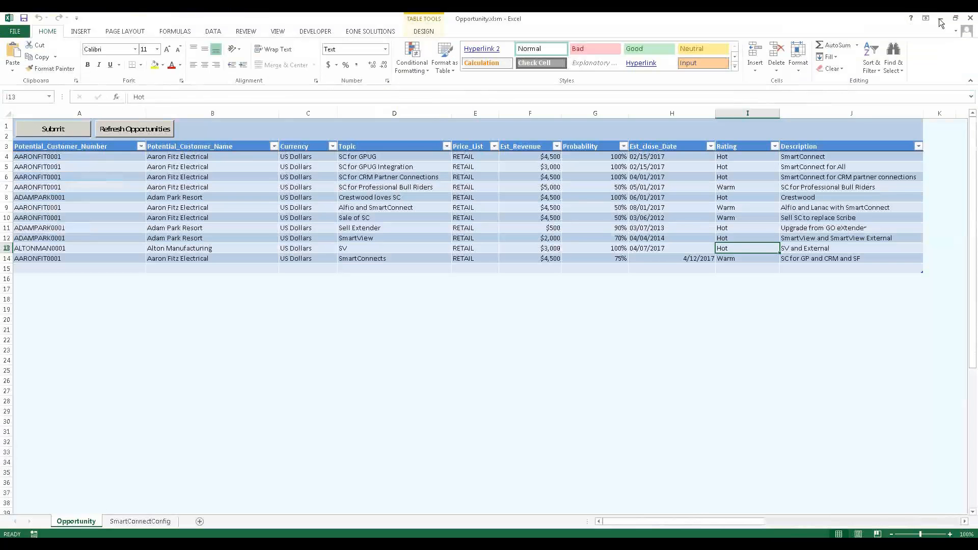
click(940, 23)
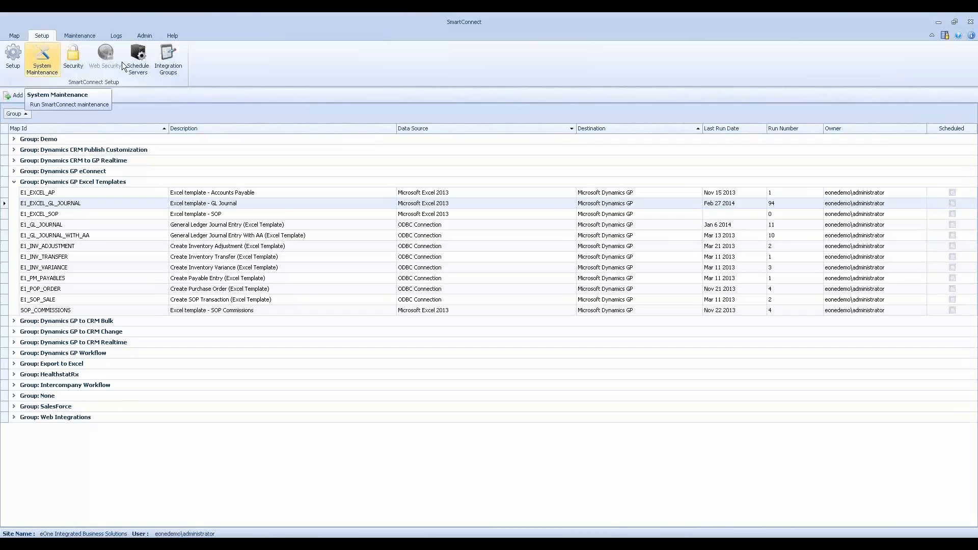
click(75, 55)
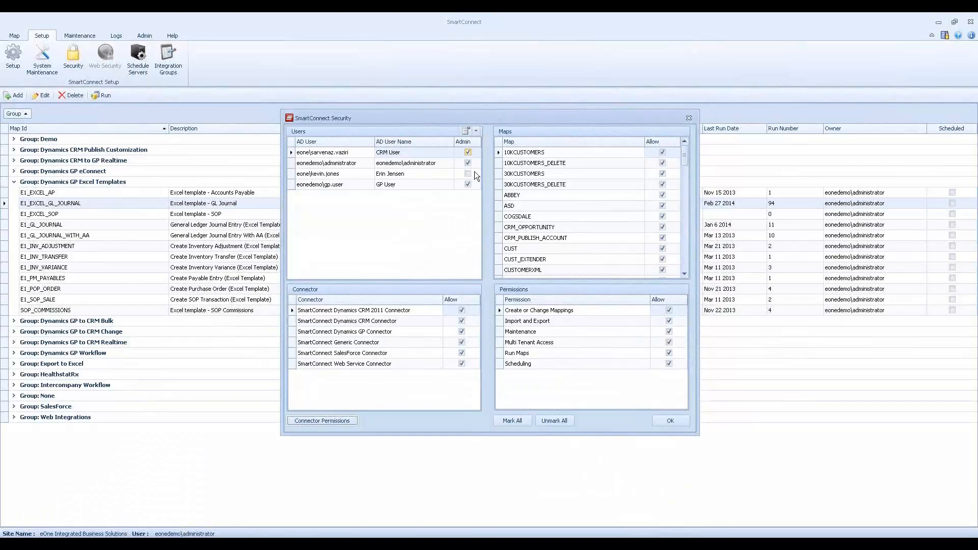
Examine the non-admin user's allowed connectors, maps such as E1_GL_JOURNAL, and permissions, and close the security settings.
click(343, 175)
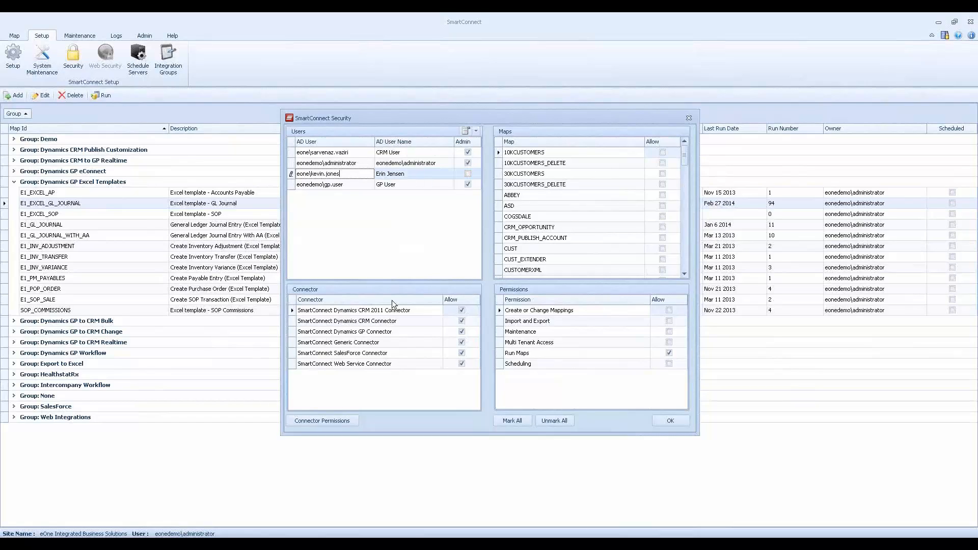
click(392, 332)
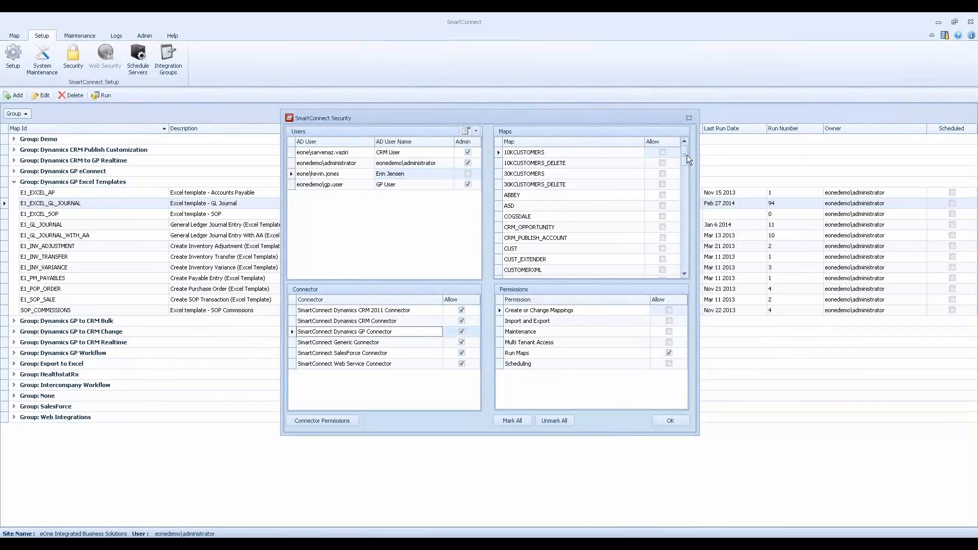
scroll(689, 180, down, 8)
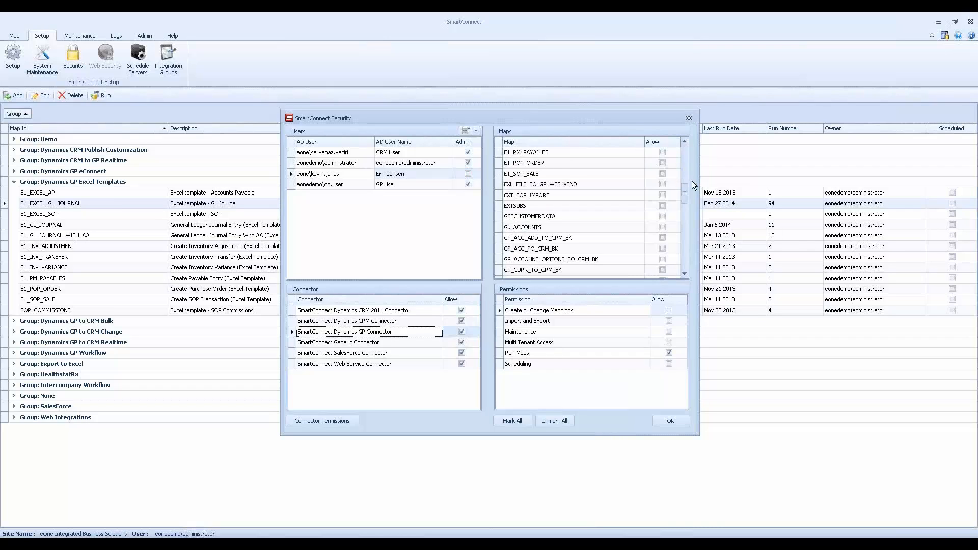
scroll(692, 182, up, 4)
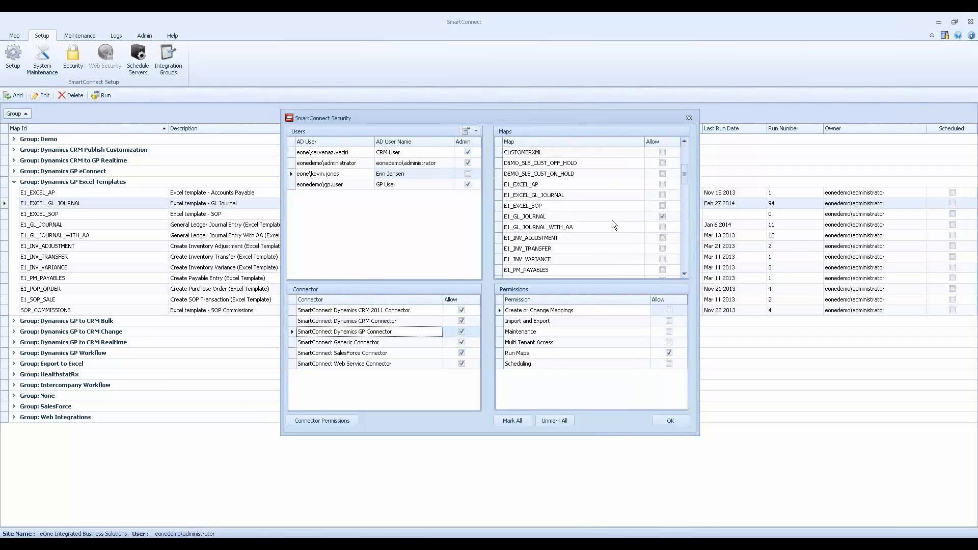
click(612, 219)
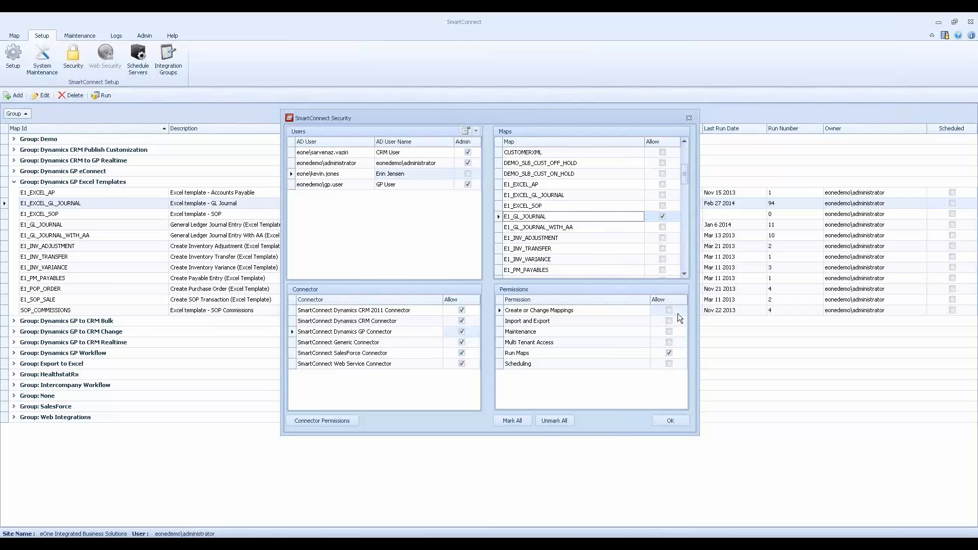
click(592, 310)
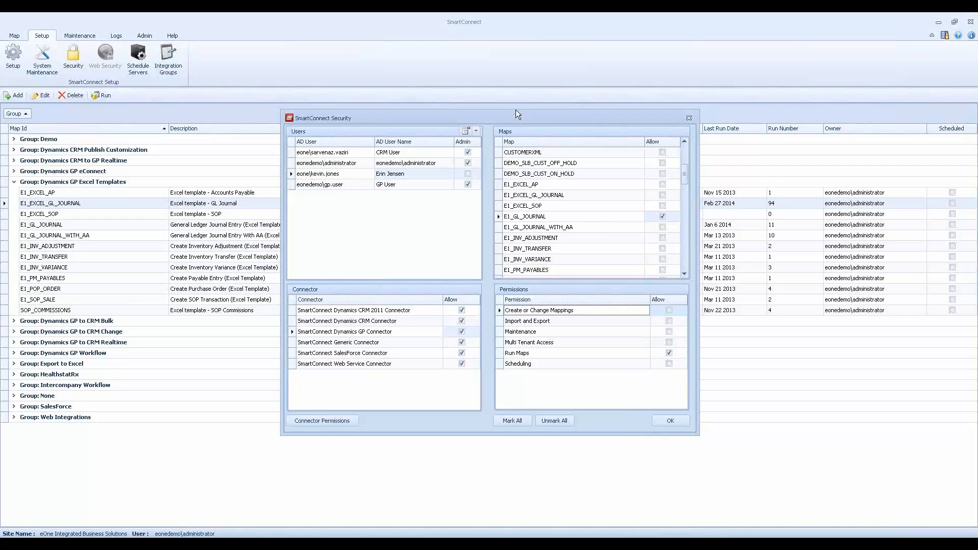
drag(615, 111, 607, 100)
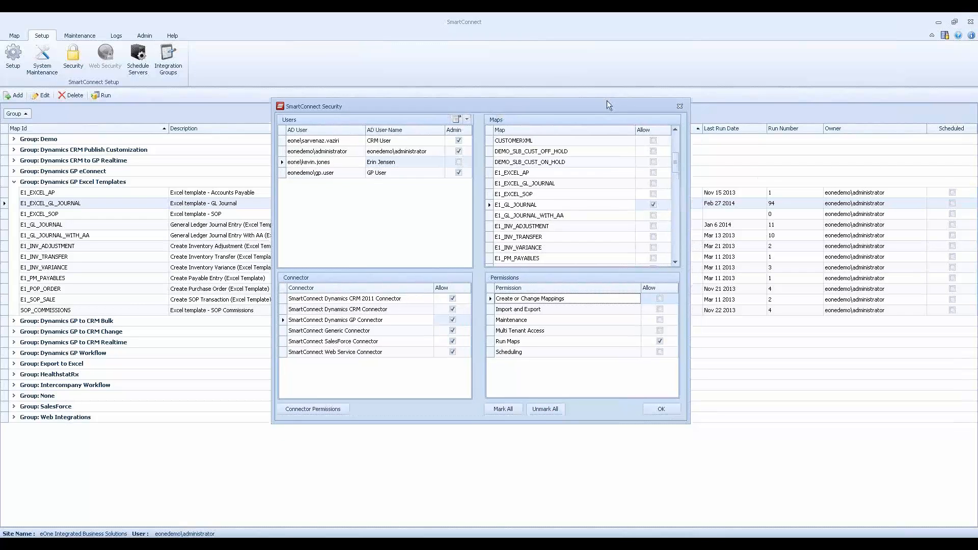
click(679, 107)
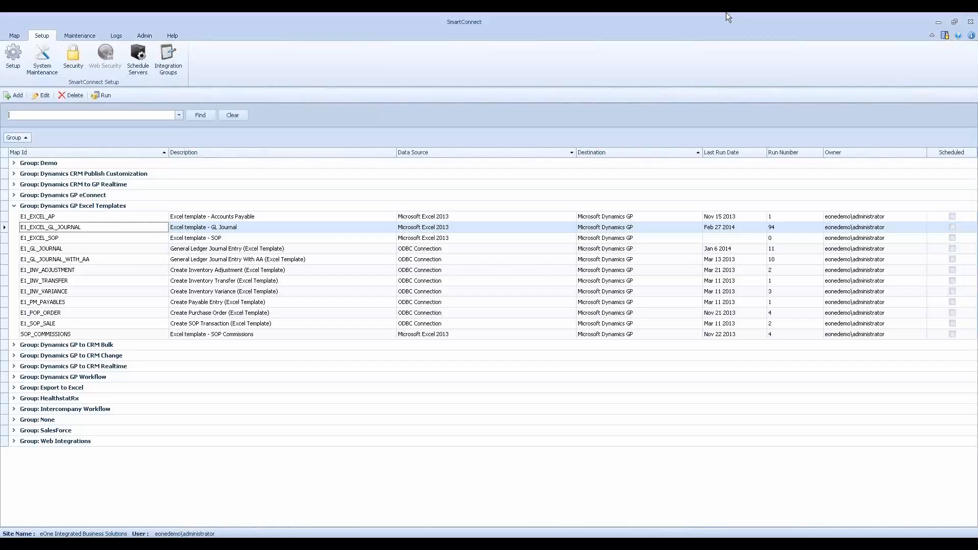
mouse_move(594, 12)
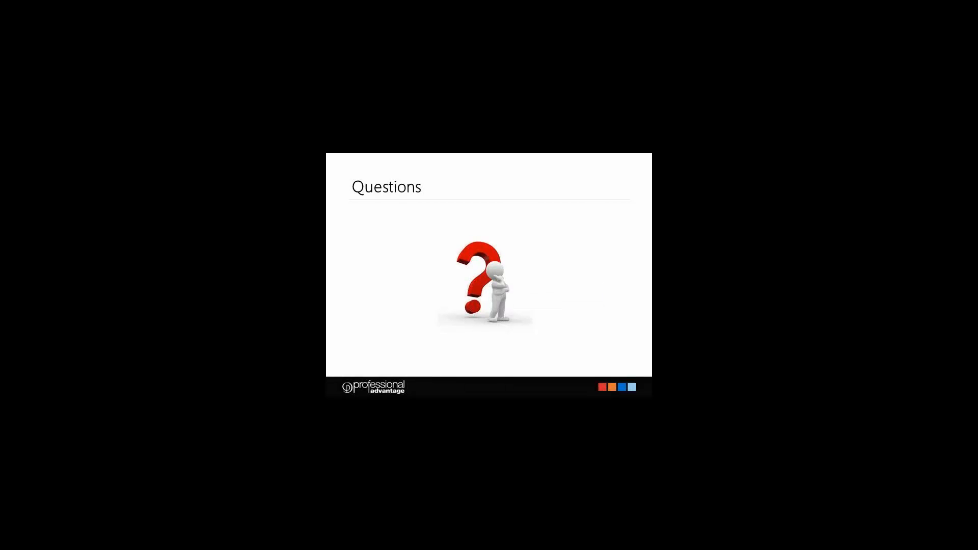
click(616, 268)
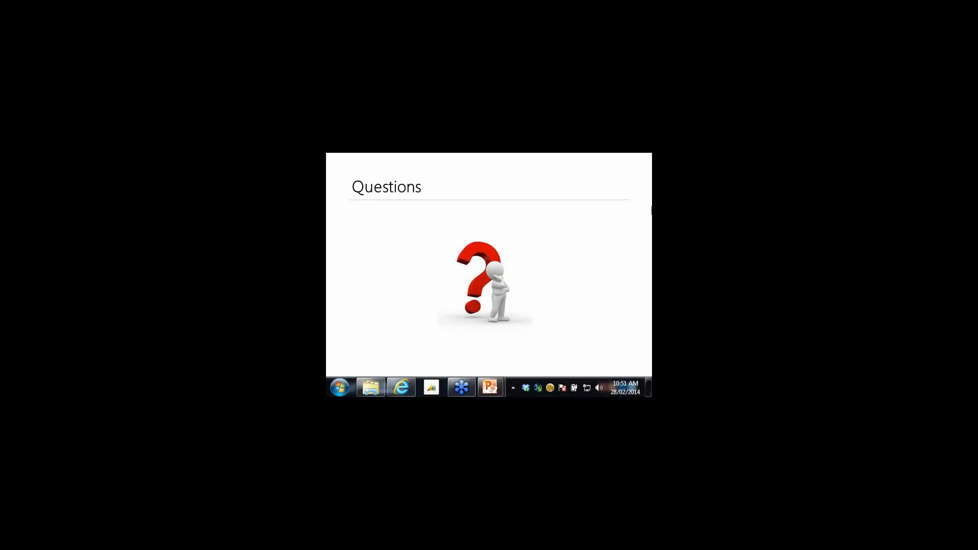